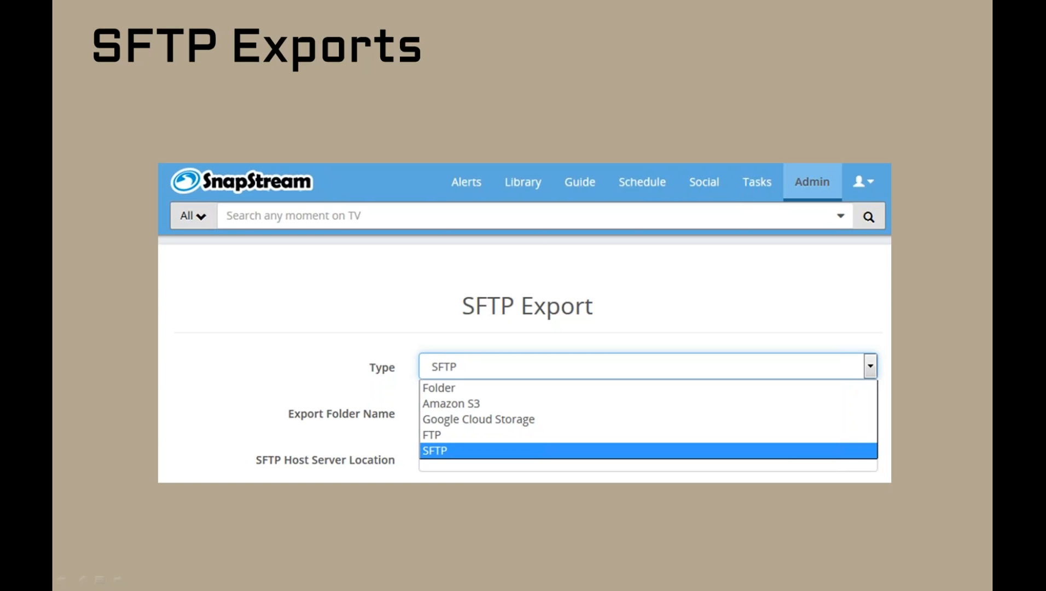
key("Right")
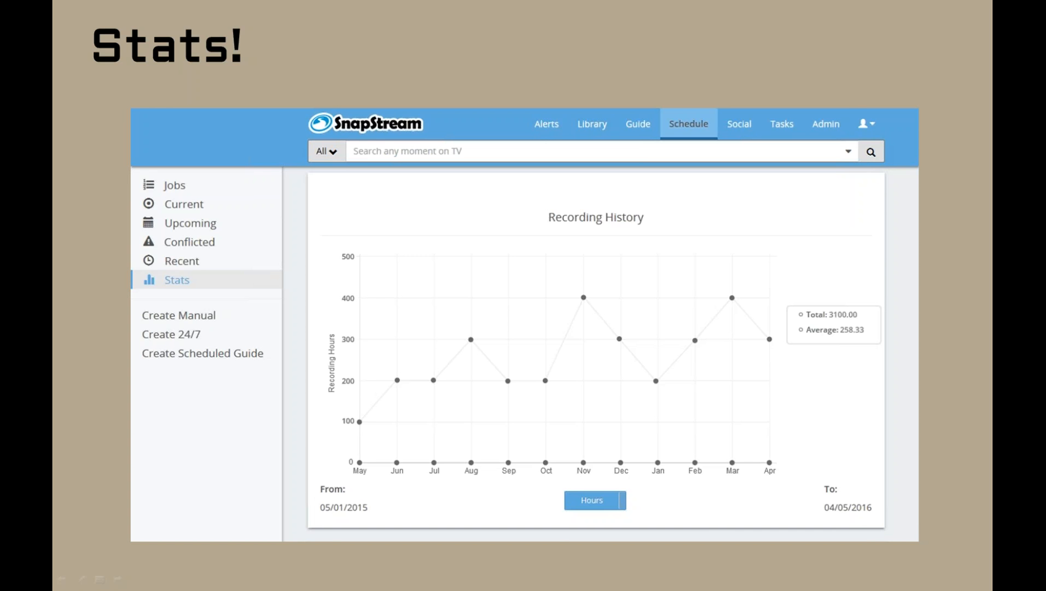
key("Right")
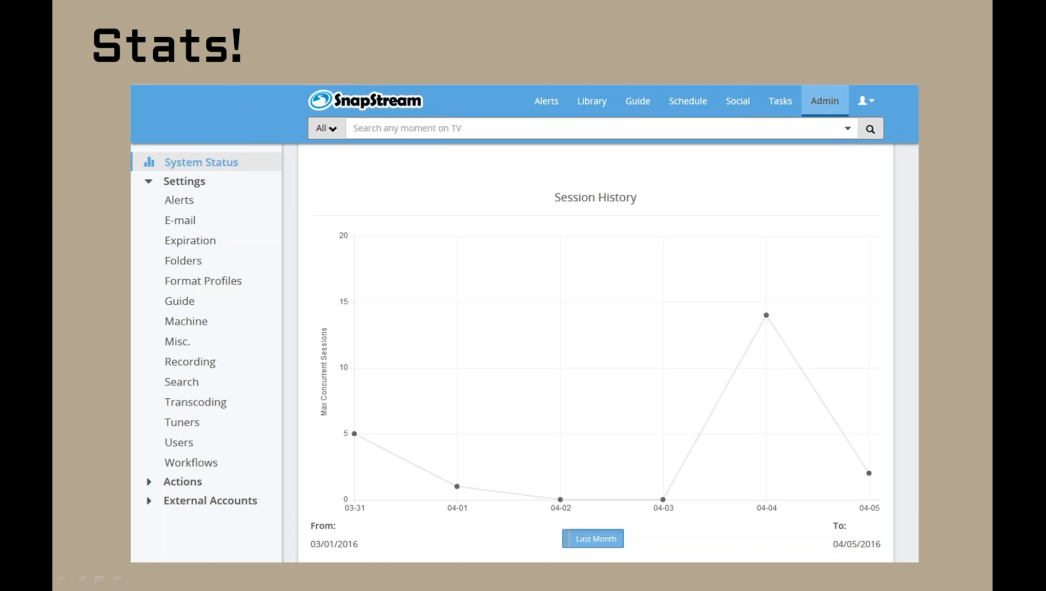
key("Right")
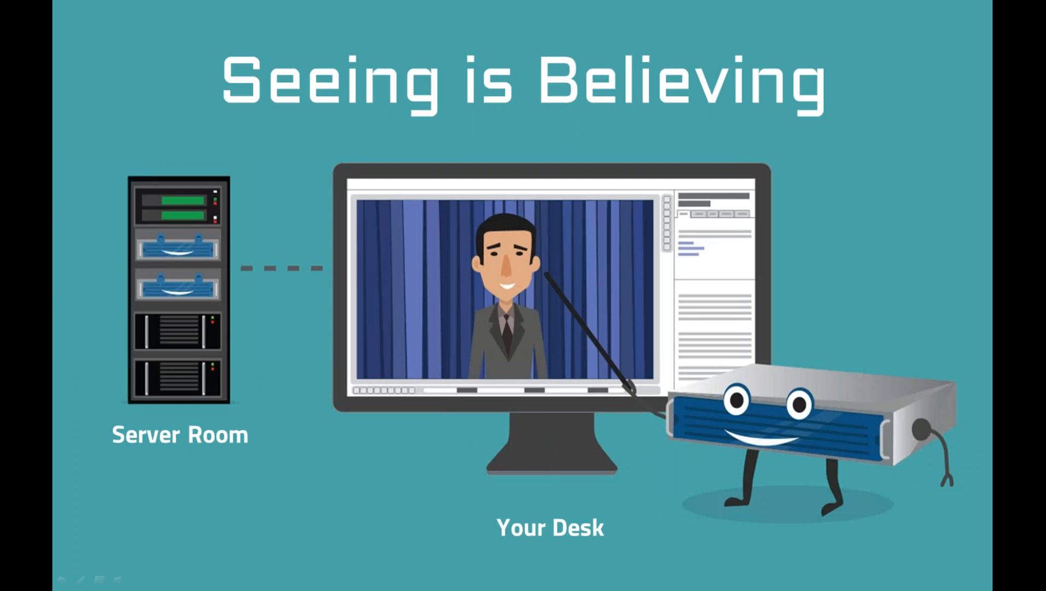
key("Right")
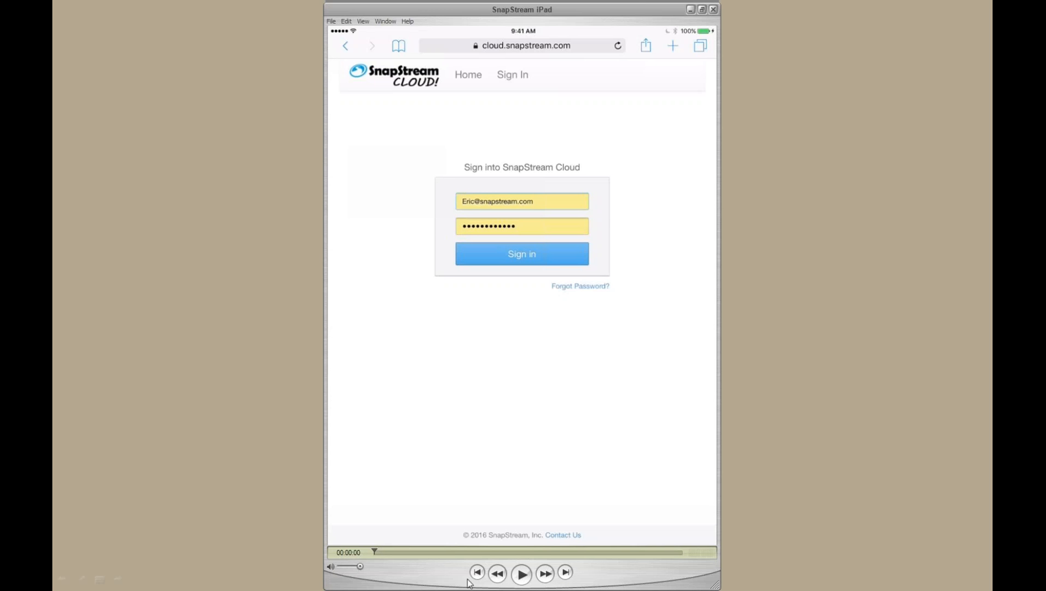
left_click(520, 580)
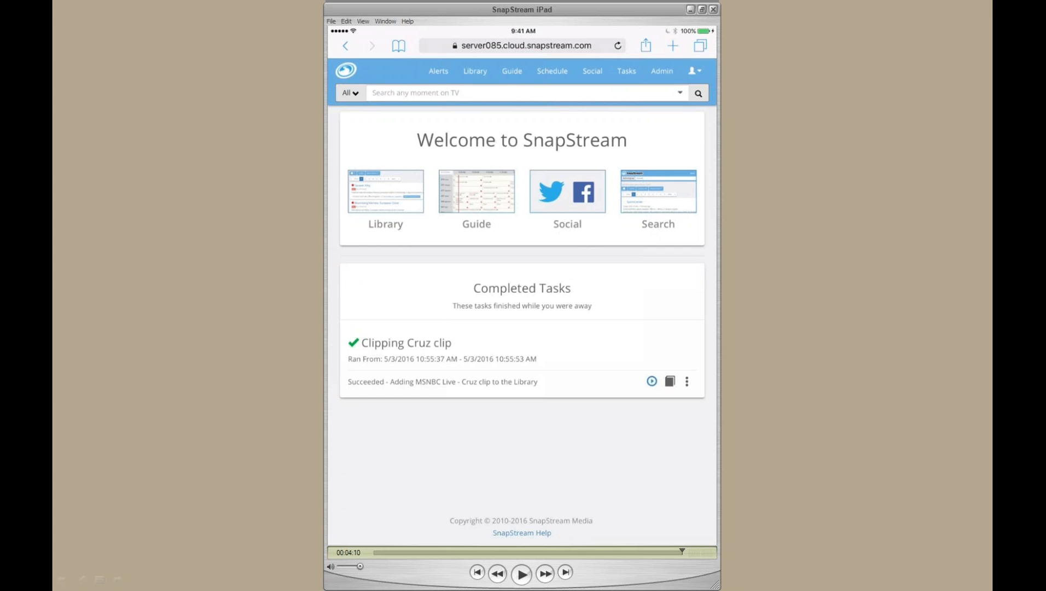
left_click(924, 497)
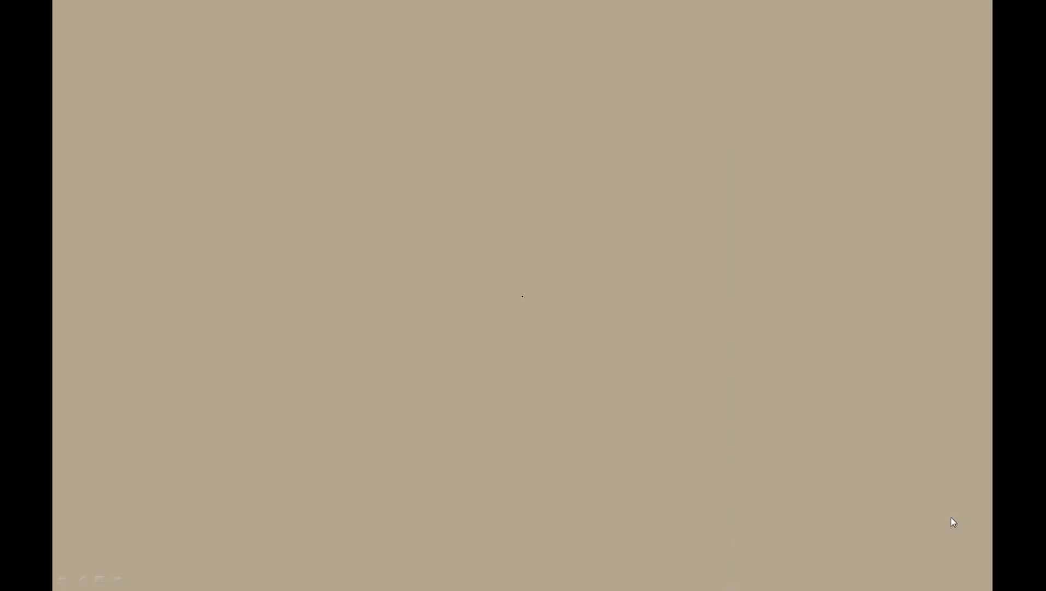
Switch to the SnapStream page in the web browser and browse the TV guide's channels around the current time.
key("alt+Tab")
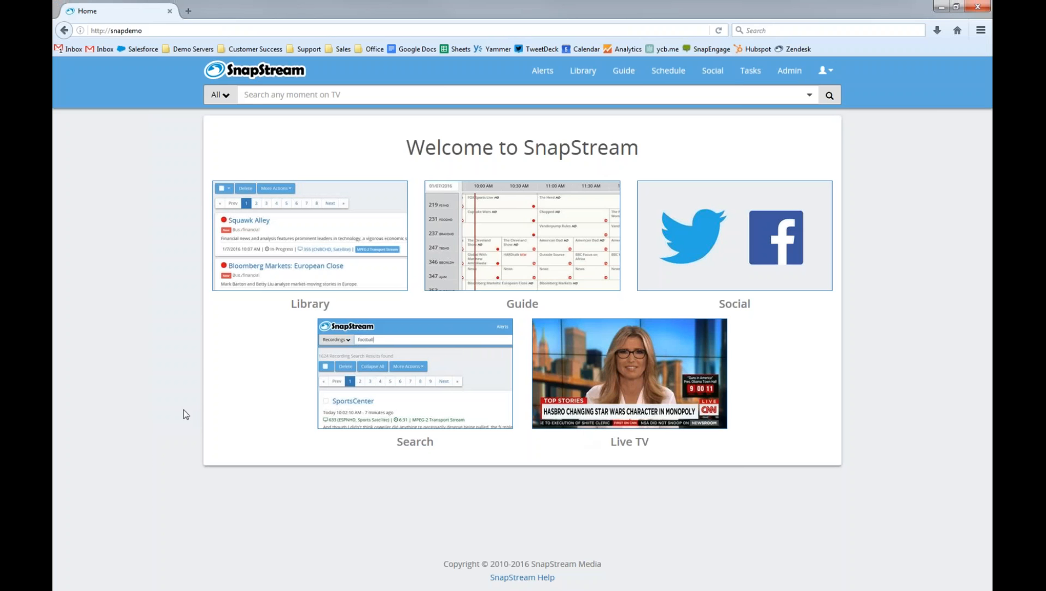
left_click(514, 257)
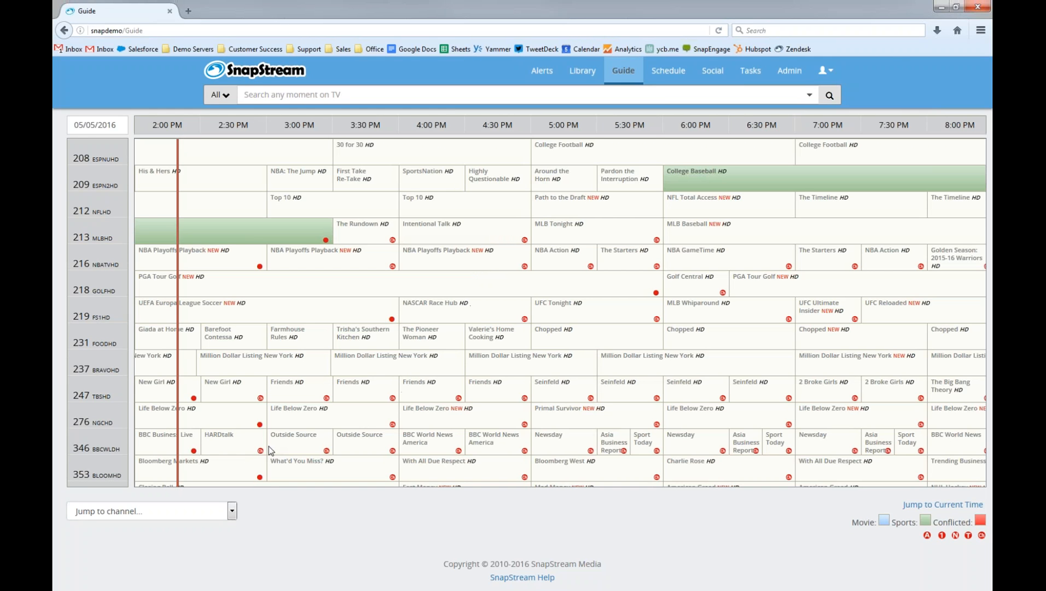
left_click_drag(202, 476, 232, 425)
left_click_drag(243, 404, 276, 256)
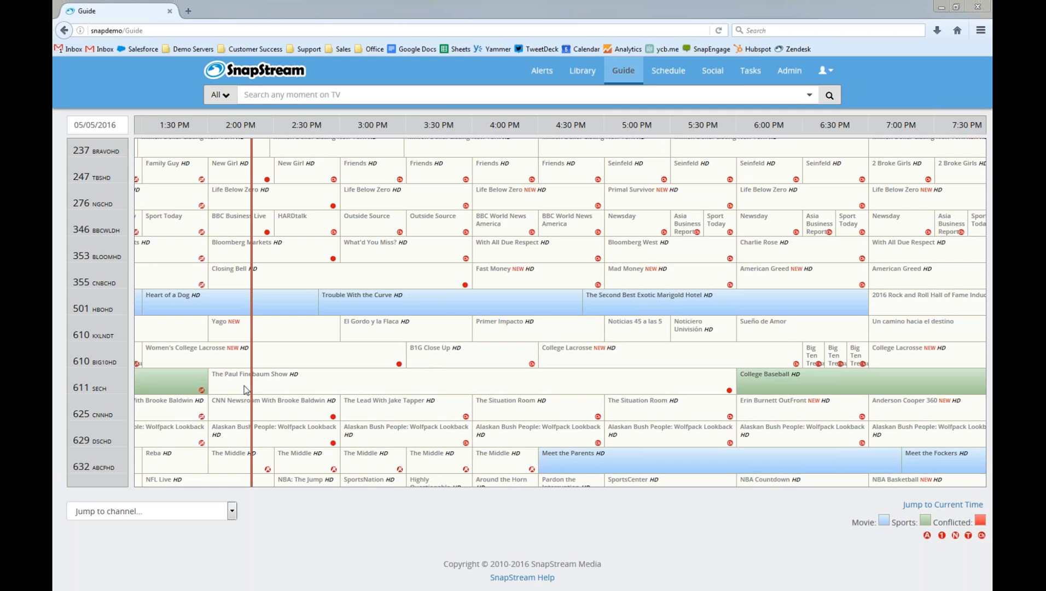
View the guide details and recording options for Bloomberg Markets, New Girl and Giada at Home.
left_click(237, 259)
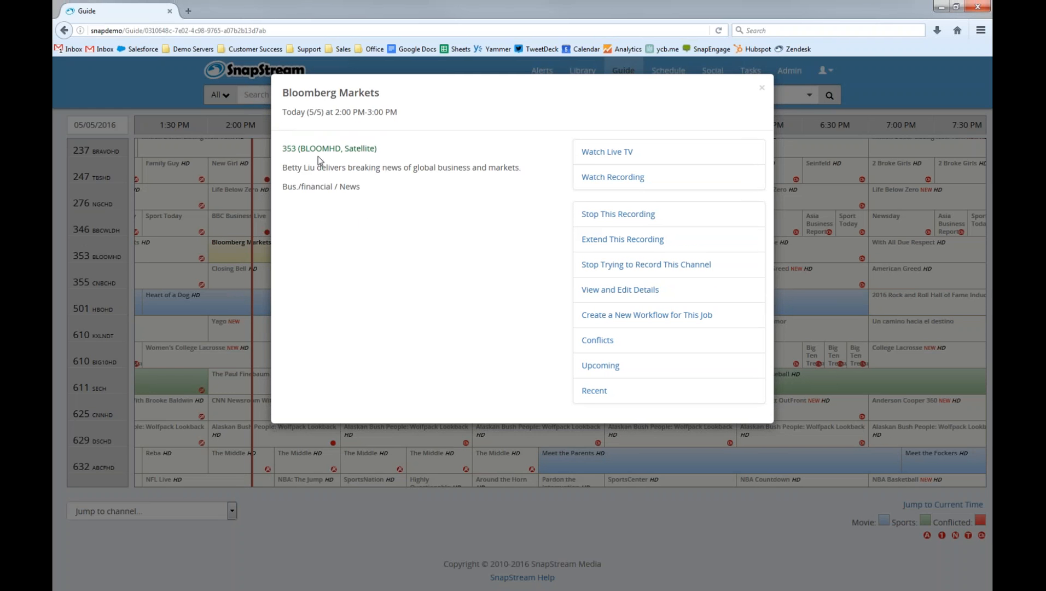
left_click(251, 207)
left_click_drag(299, 174, 357, 252)
left_click(292, 255)
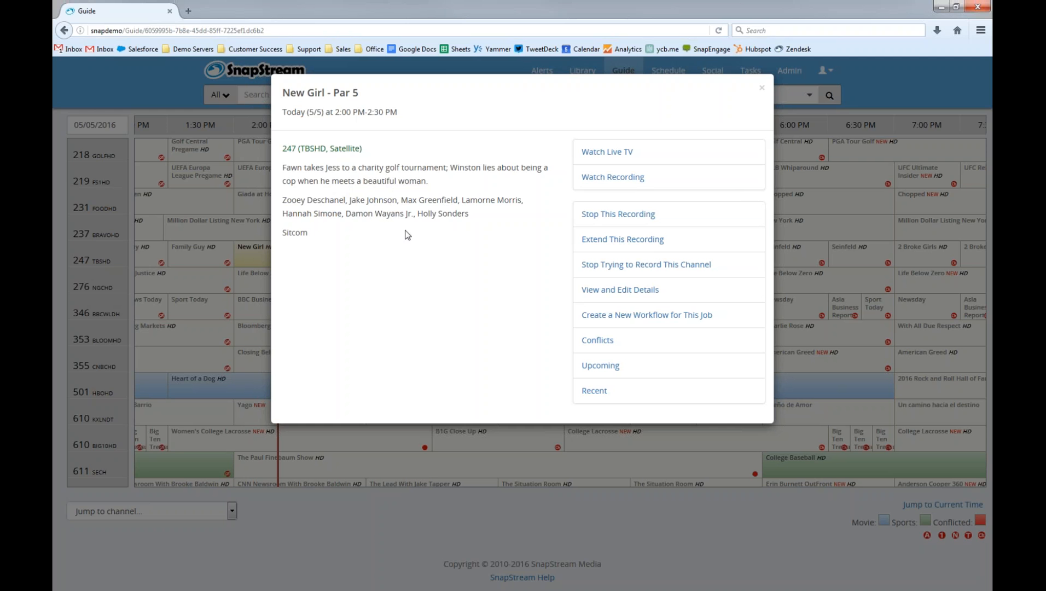
left_click(232, 377)
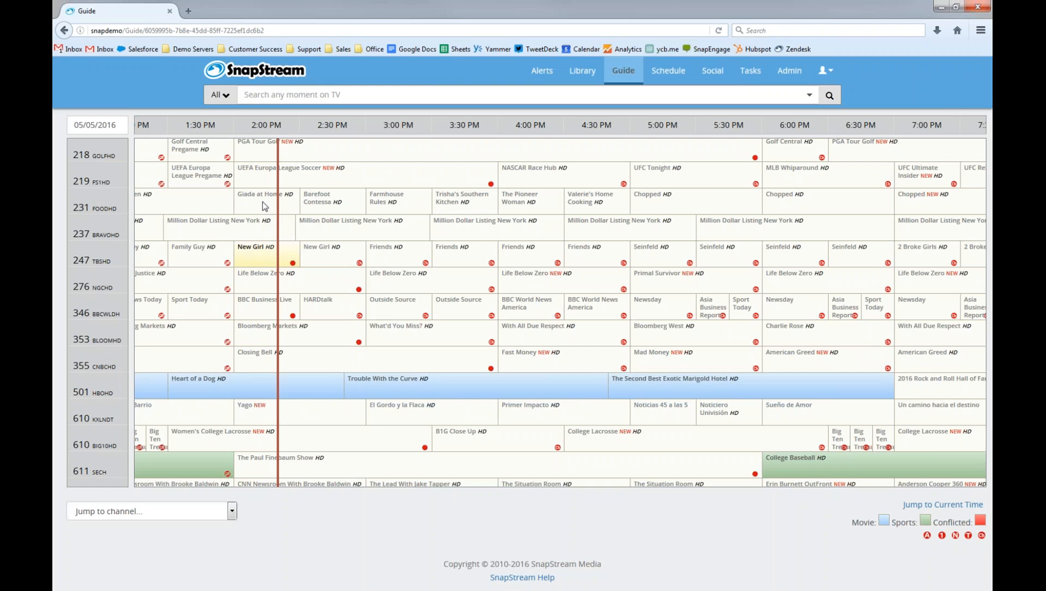
left_click(262, 204)
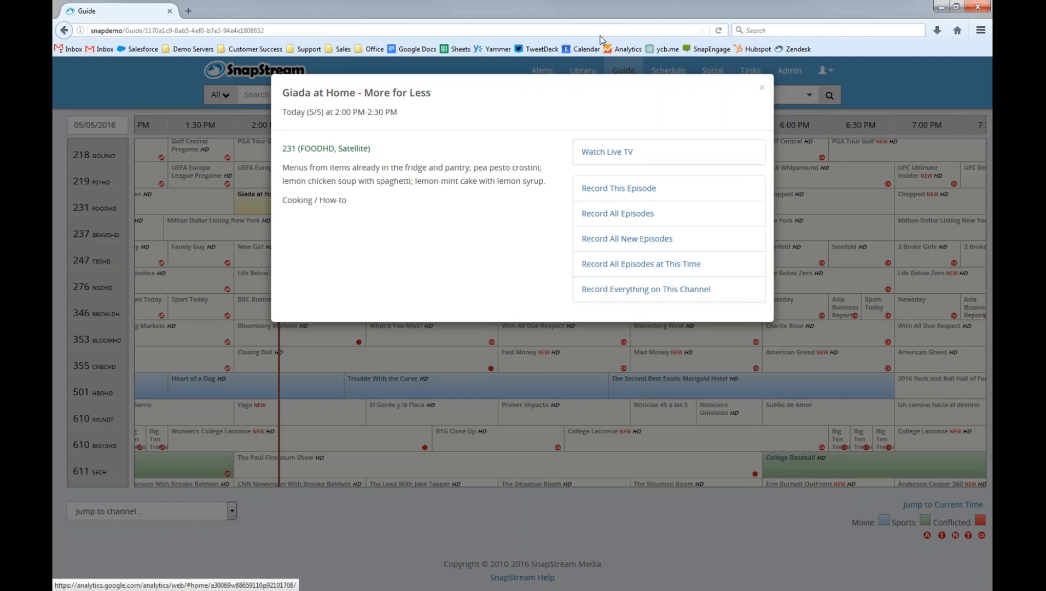
left_click(911, 83)
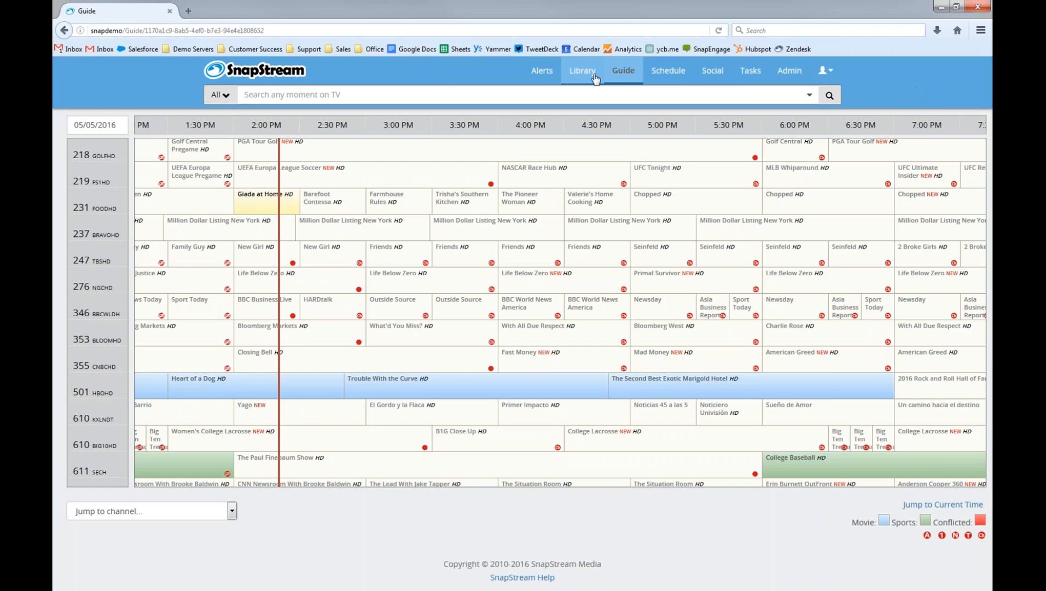
Browse the library of recordings, open the in-progress General Hospital recording and pause its playback.
left_click(584, 76)
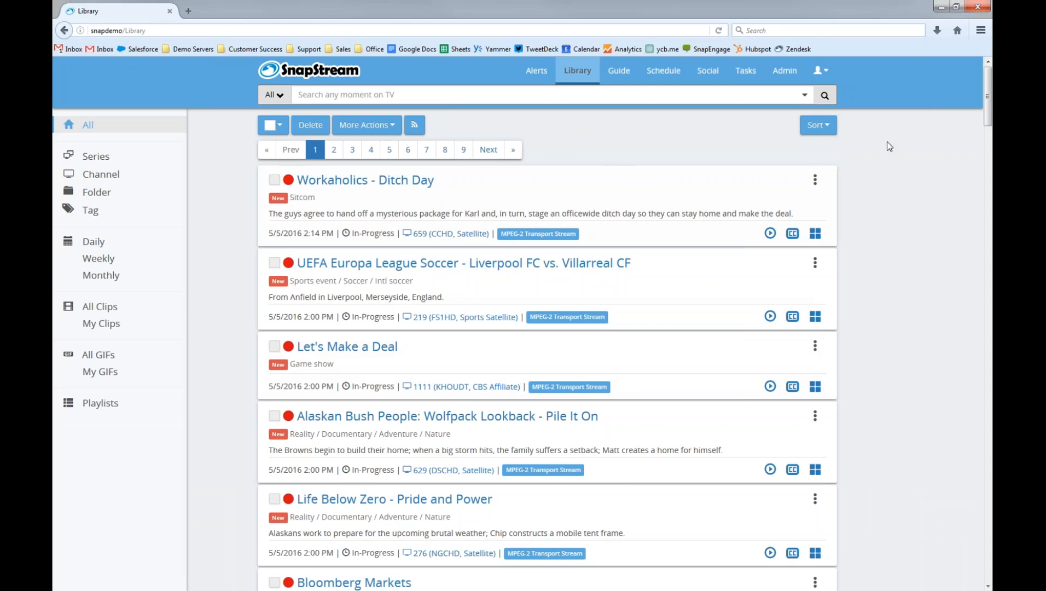
left_click_drag(988, 92, 986, 309)
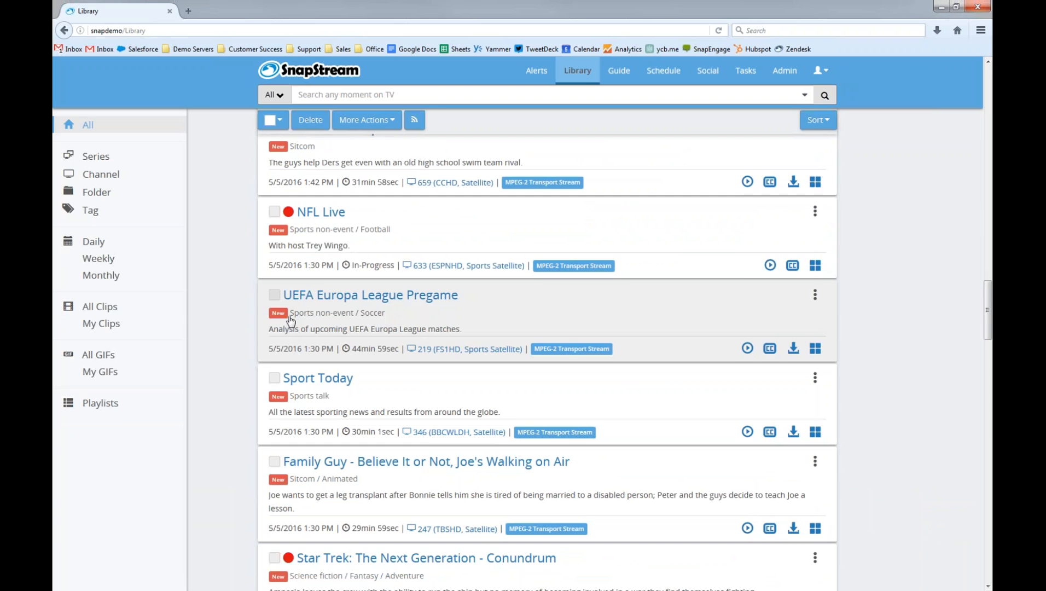
left_click_drag(991, 310, 988, 135)
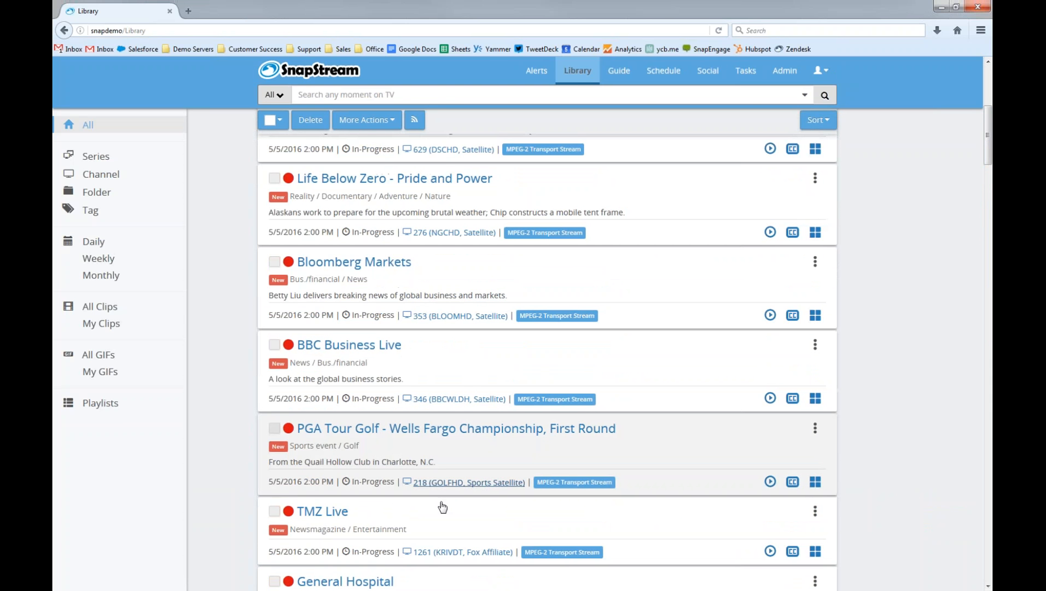
left_click(382, 579)
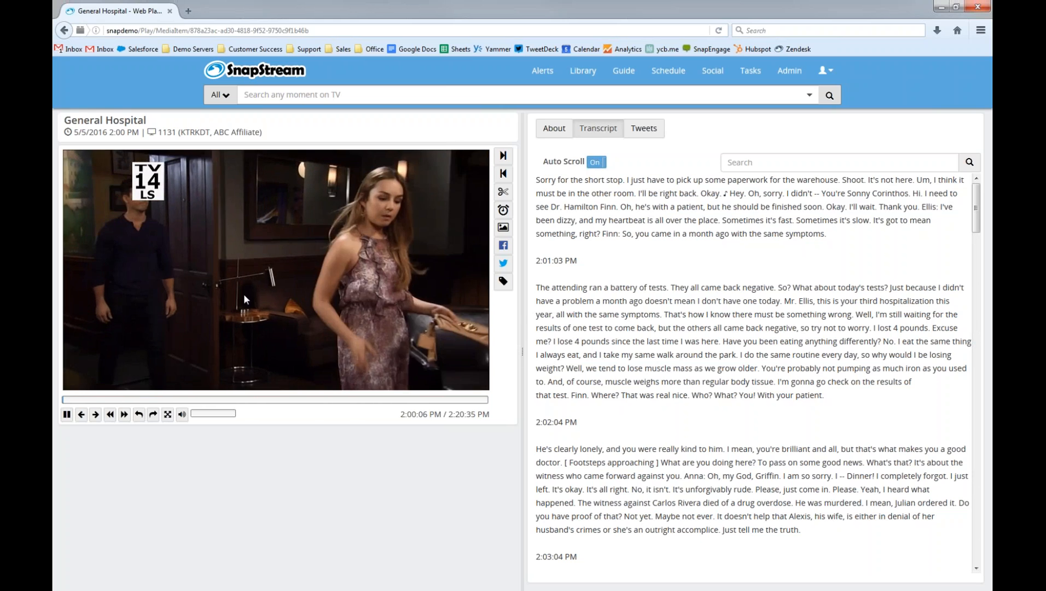
left_click(254, 300)
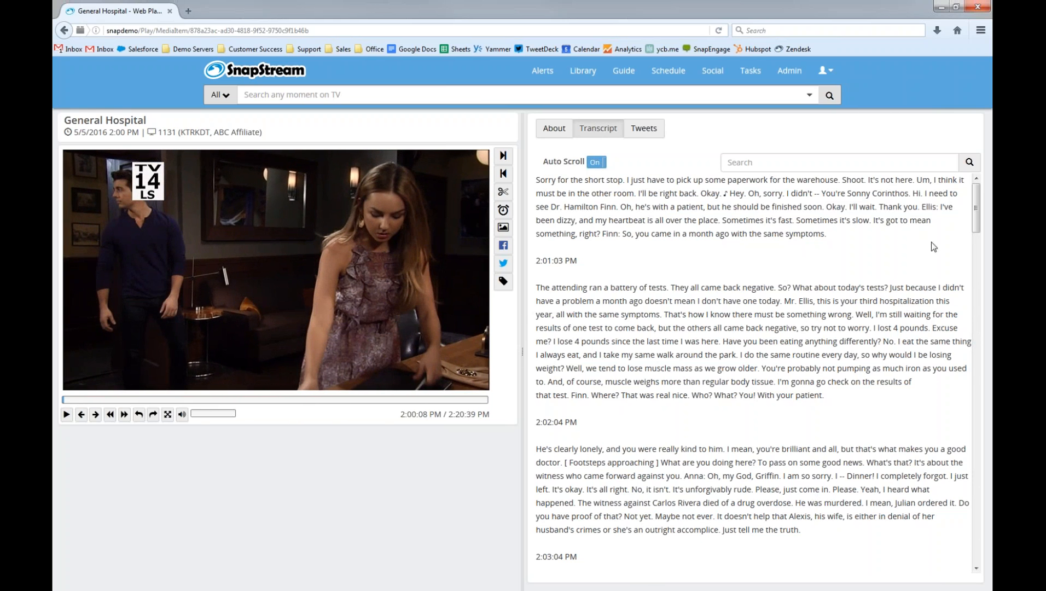
Look through the transcript to its newest lines and jump playback to passages in the 2:13:45, 2:16:49 and 2:20:14 PM sections.
left_click_drag(978, 204, 978, 542)
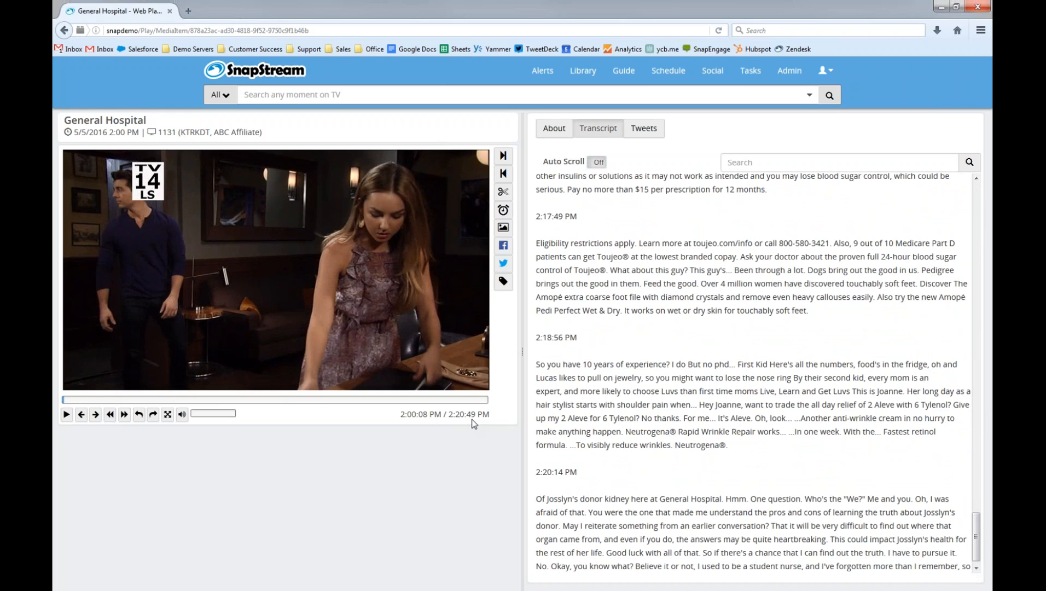
left_click(976, 568)
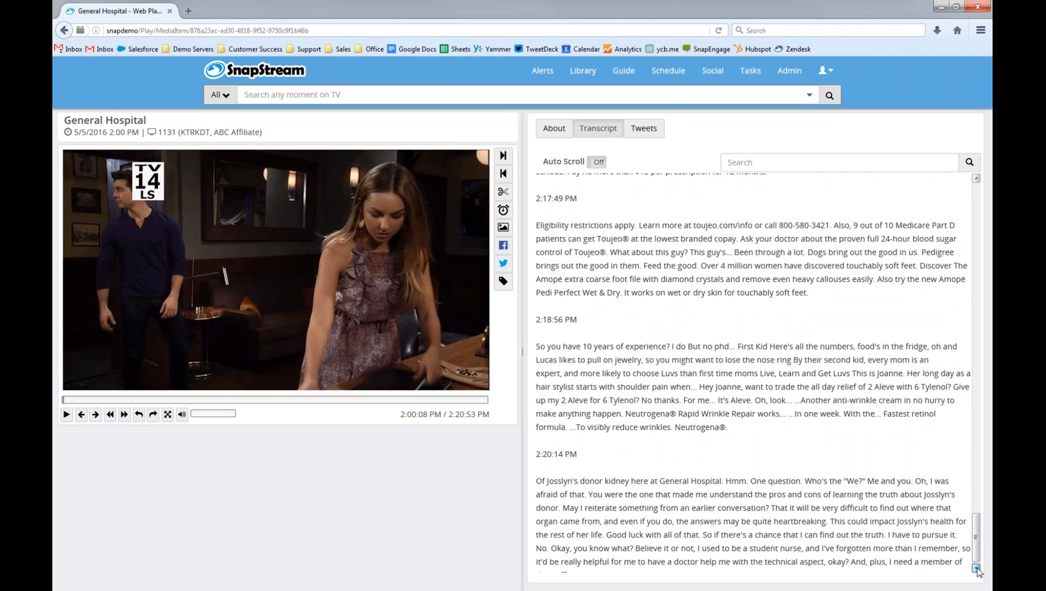
left_click(977, 568)
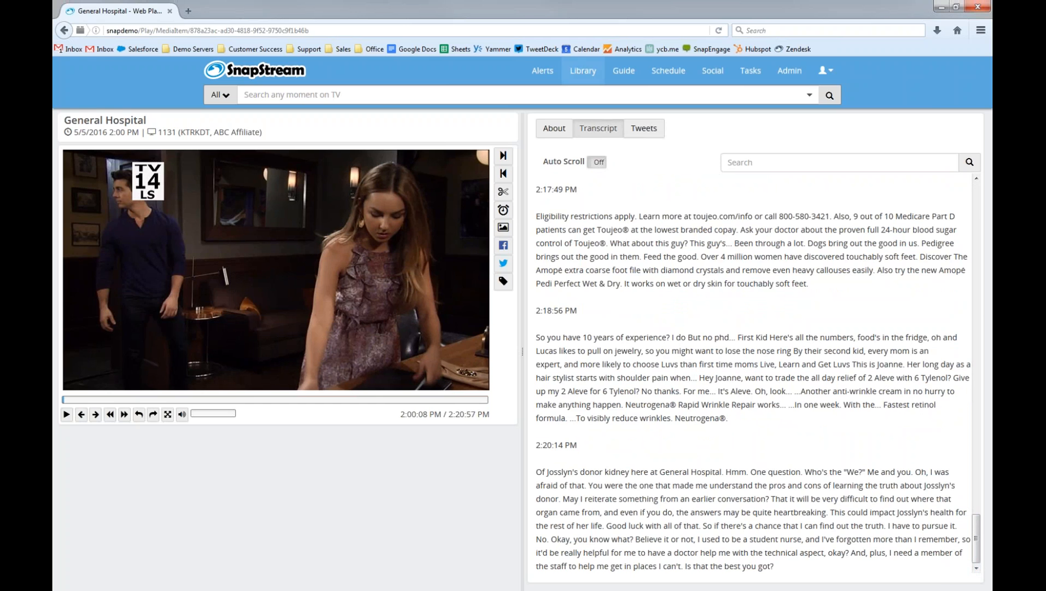
scroll(978, 543, "up", 2)
left_click_drag(978, 543, 978, 455)
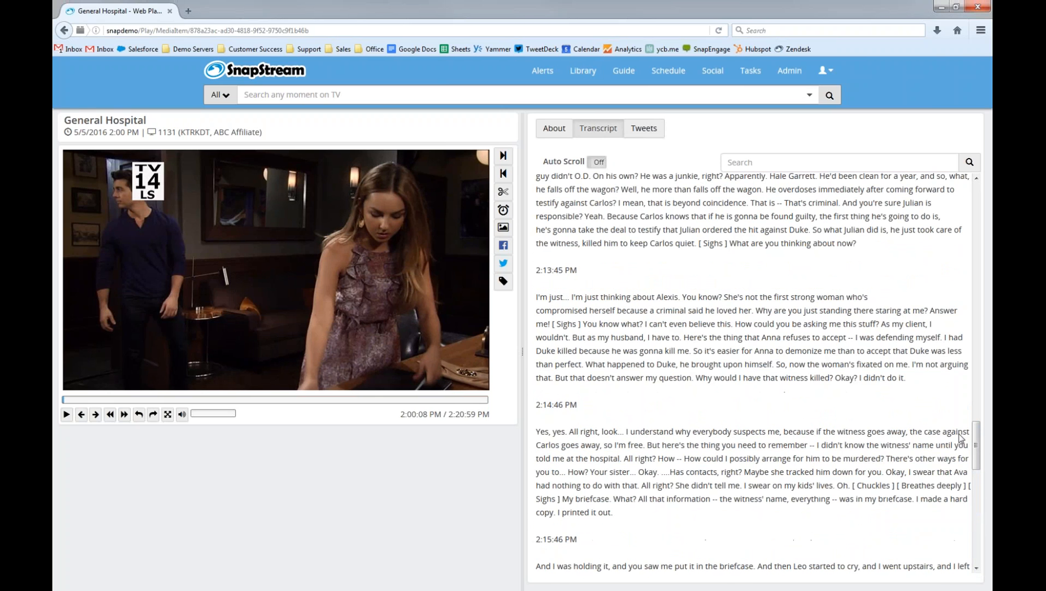
left_click(683, 363)
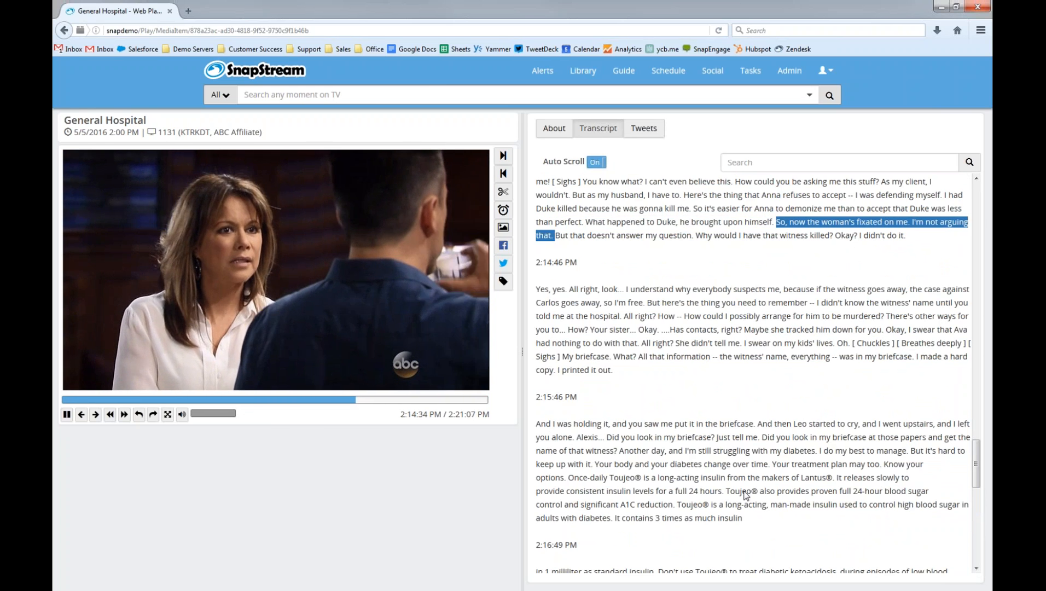
scroll(739, 525, "down", 2)
left_click(740, 533)
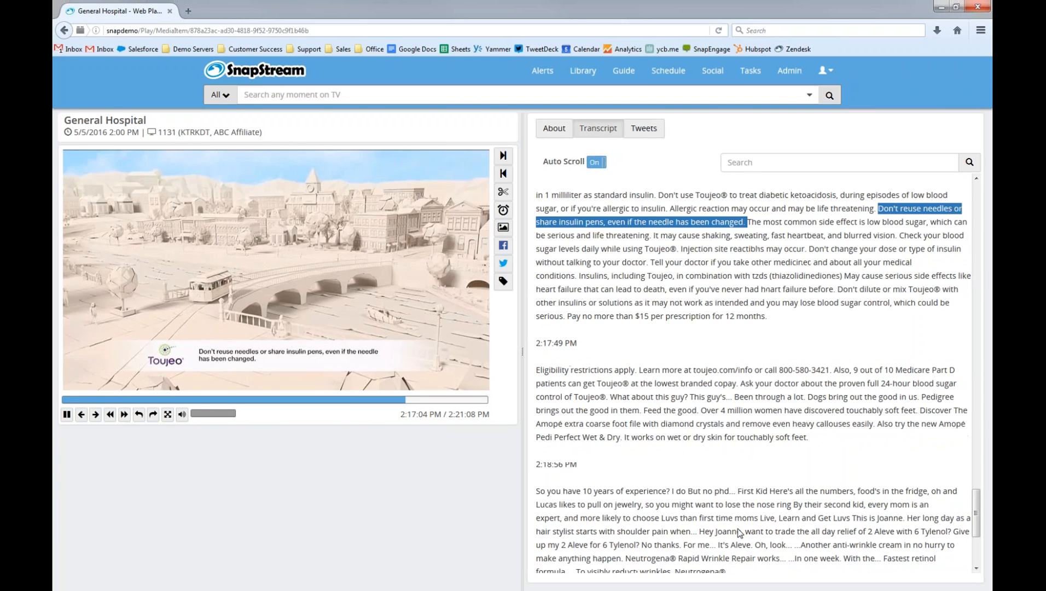
scroll(690, 559, "down", 3)
left_click(691, 545)
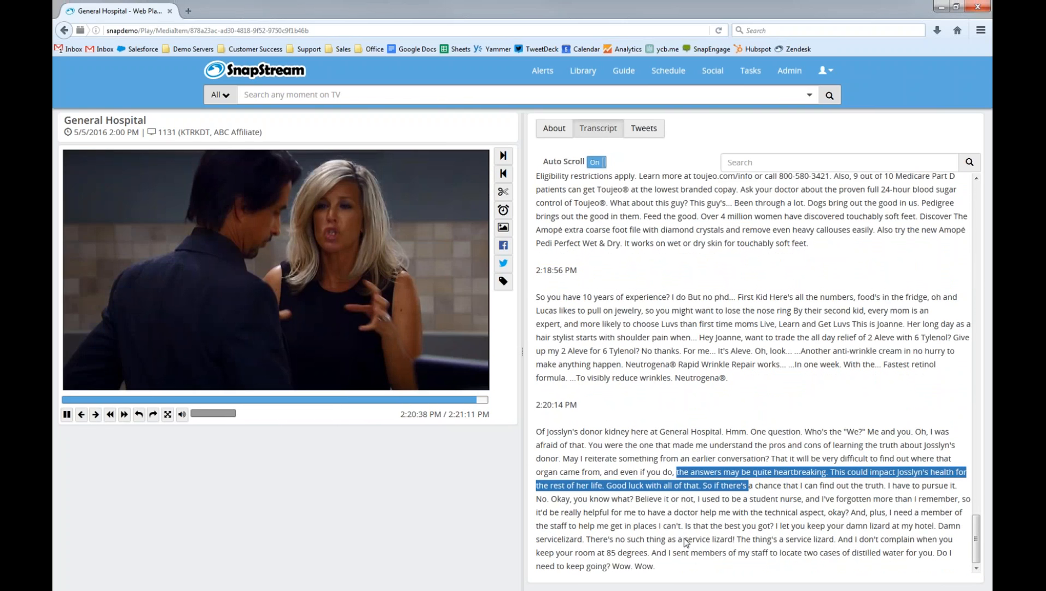
Turn the playback volume all the way down and move playback back to about 2:08 PM.
left_click(381, 284)
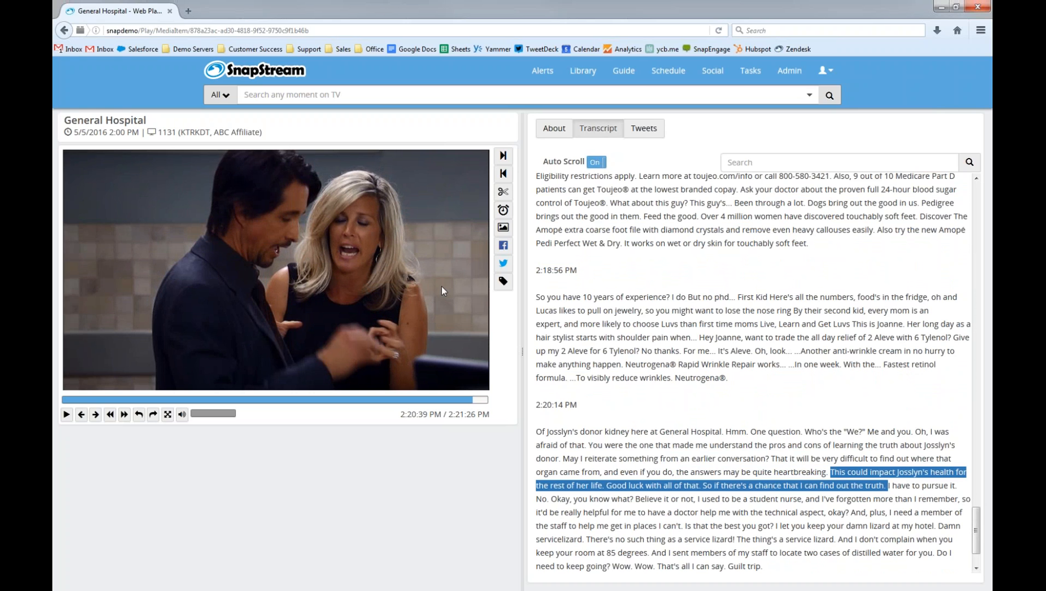
left_click(359, 251)
left_click_drag(235, 415, 191, 415)
left_click(316, 401)
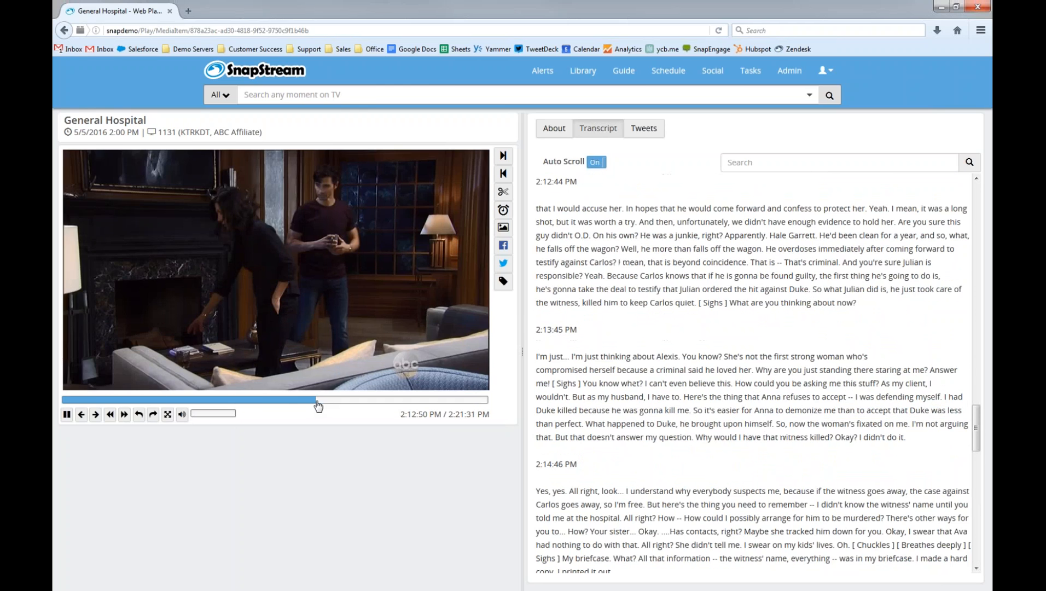
left_click(221, 400)
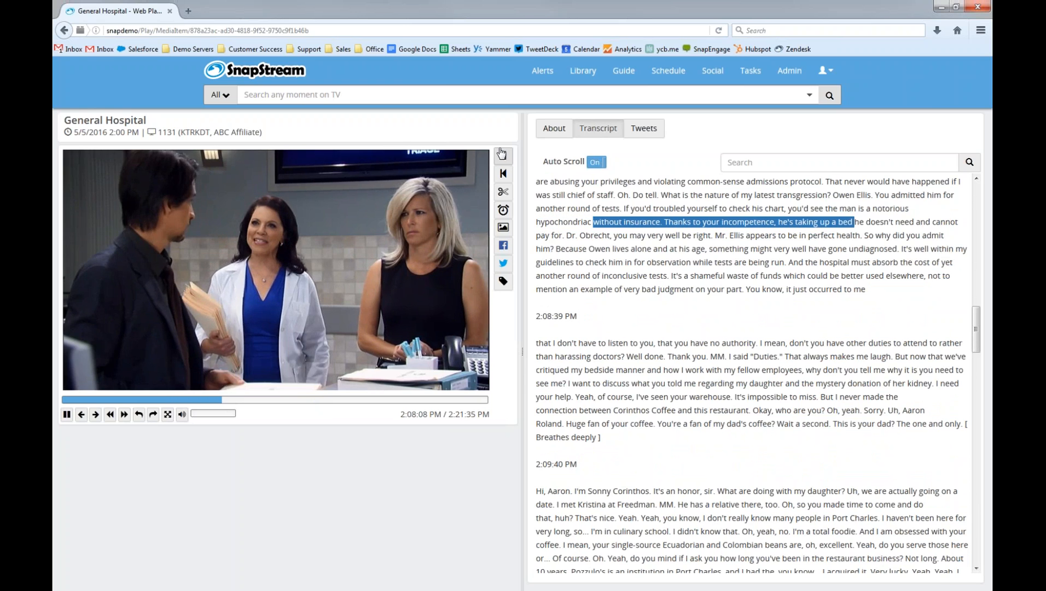
Mark an 11-second clip range in the recording, from 2:08:10 PM to 2:08:21 PM.
left_click(503, 157)
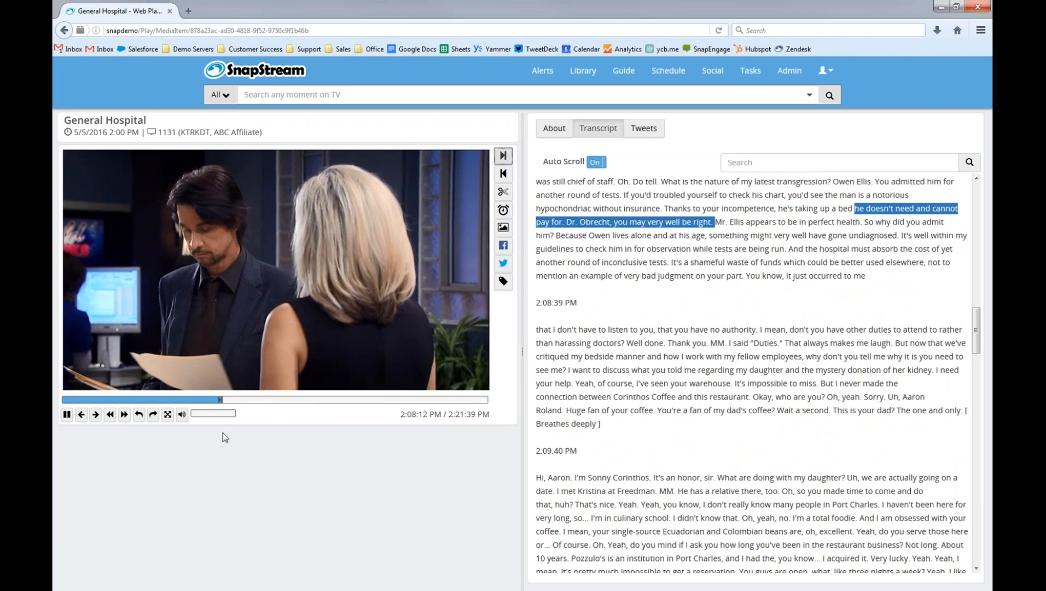
left_click(226, 401)
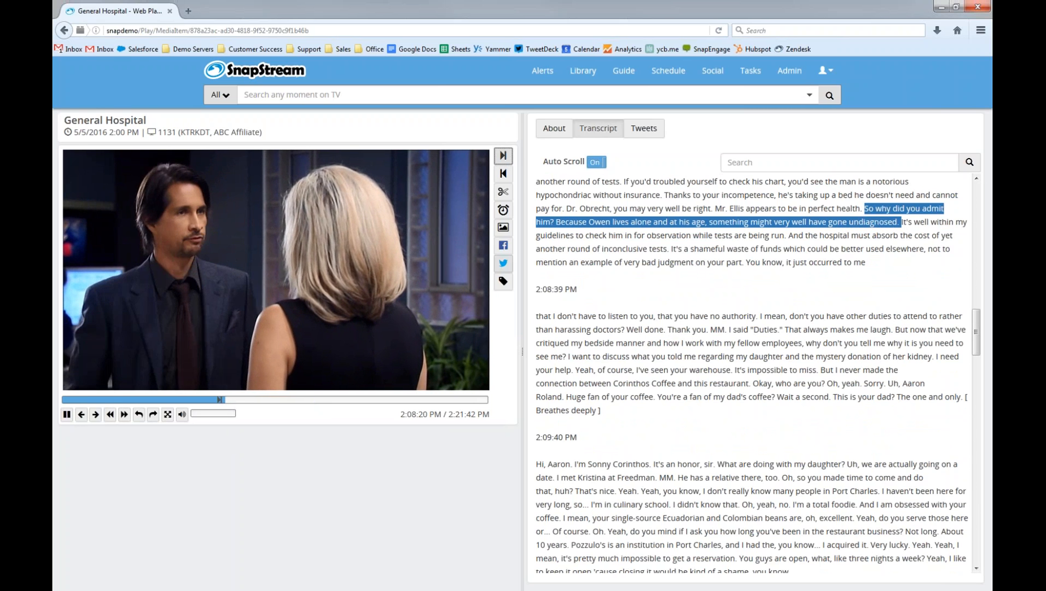
left_click(503, 173)
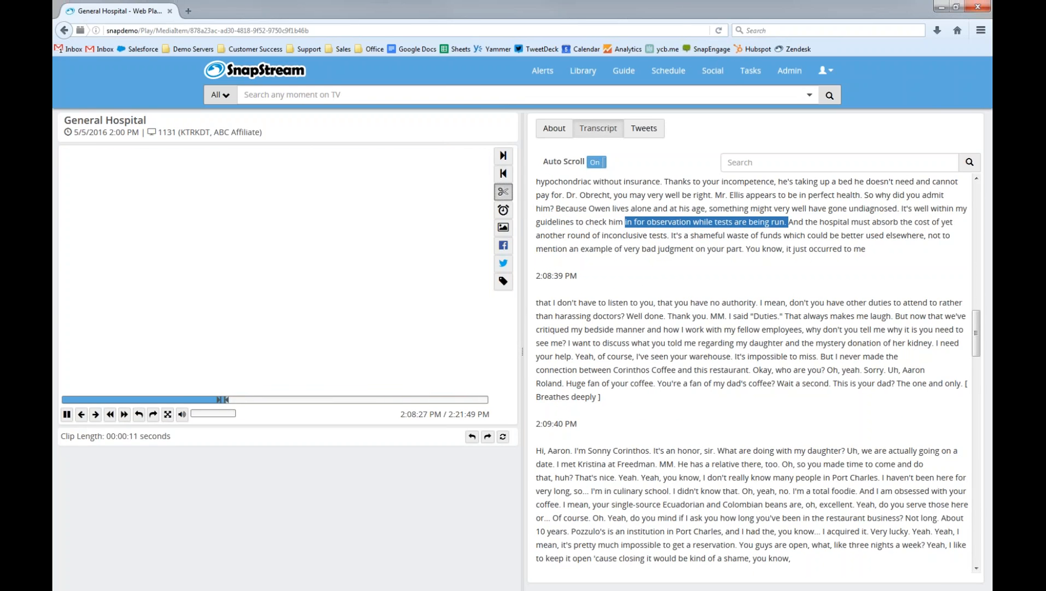
Start making the clip from the marked range, titled "General Hospital!" with the tags ABC and GH.
left_click(503, 192)
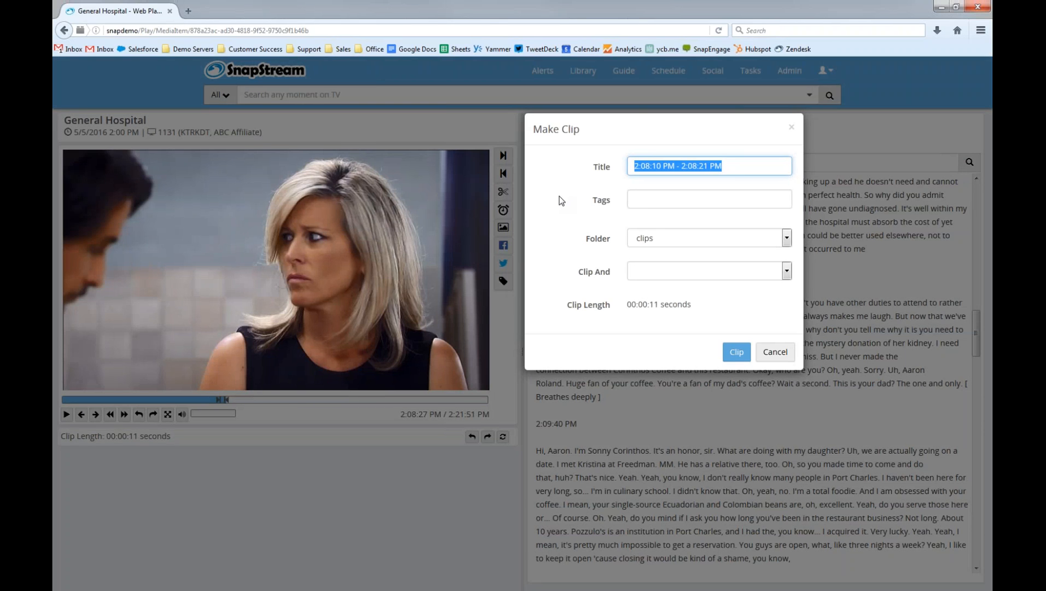
type("General Hospital!")
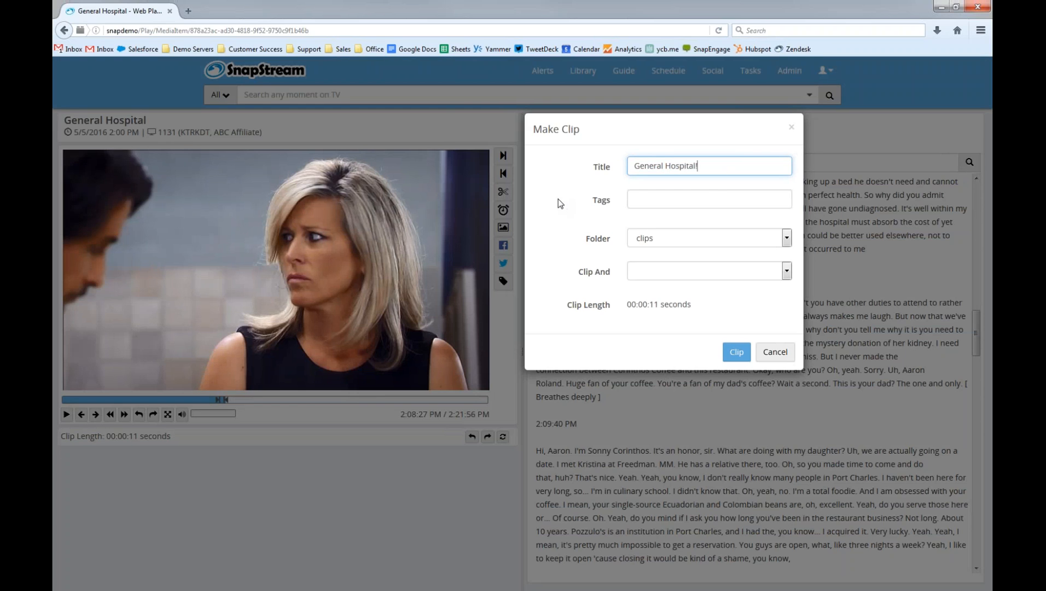
left_click(633, 202)
type("ABC")
key("Return")
type("GH")
key("Return")
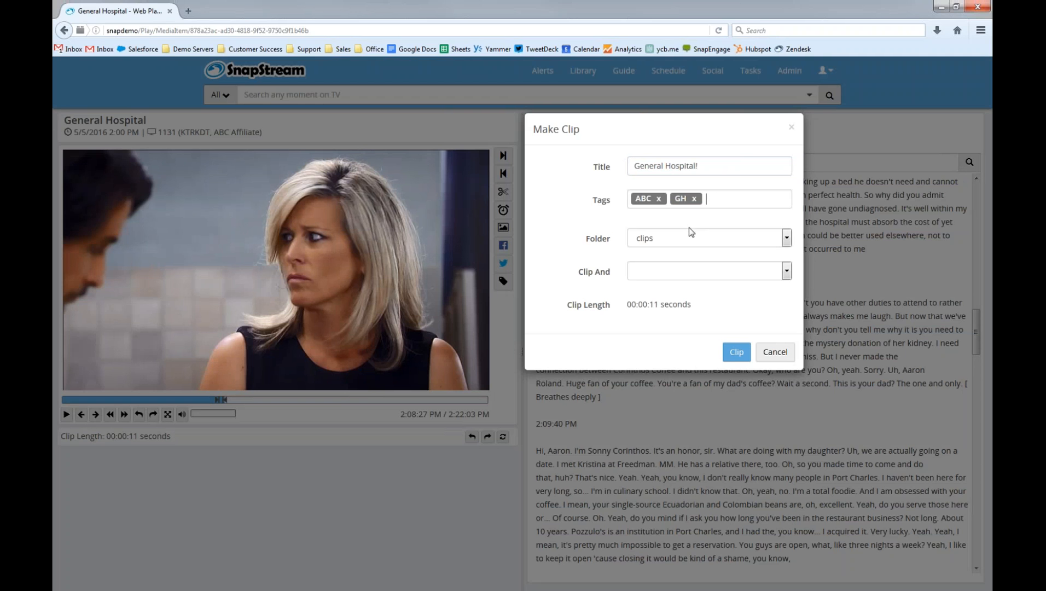
Create the "General Hospital!" clip in the clips folder and jump playback to the newest part of the recording.
left_click(737, 352)
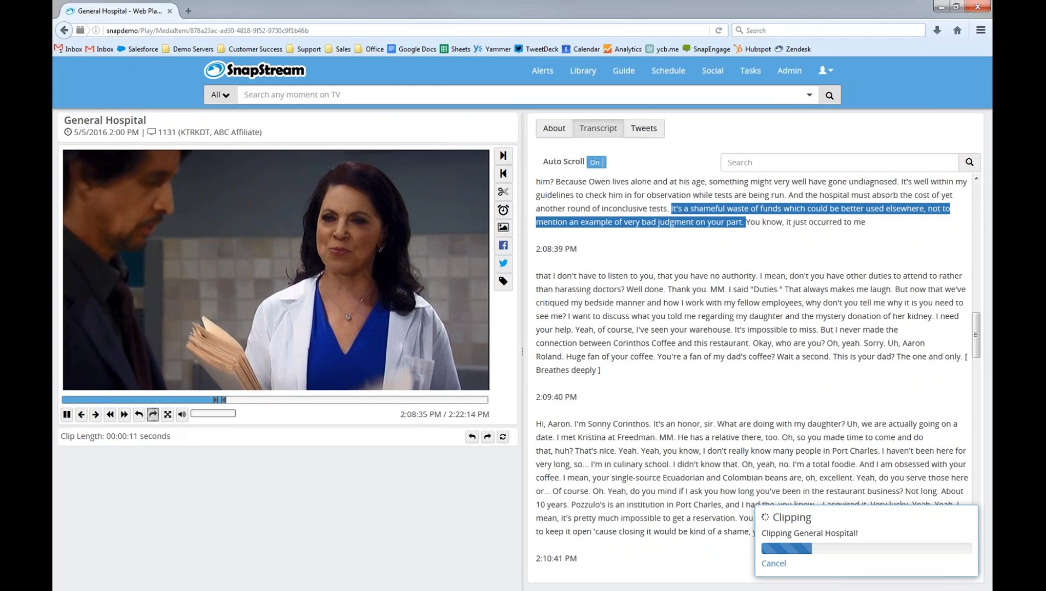
left_click(153, 415)
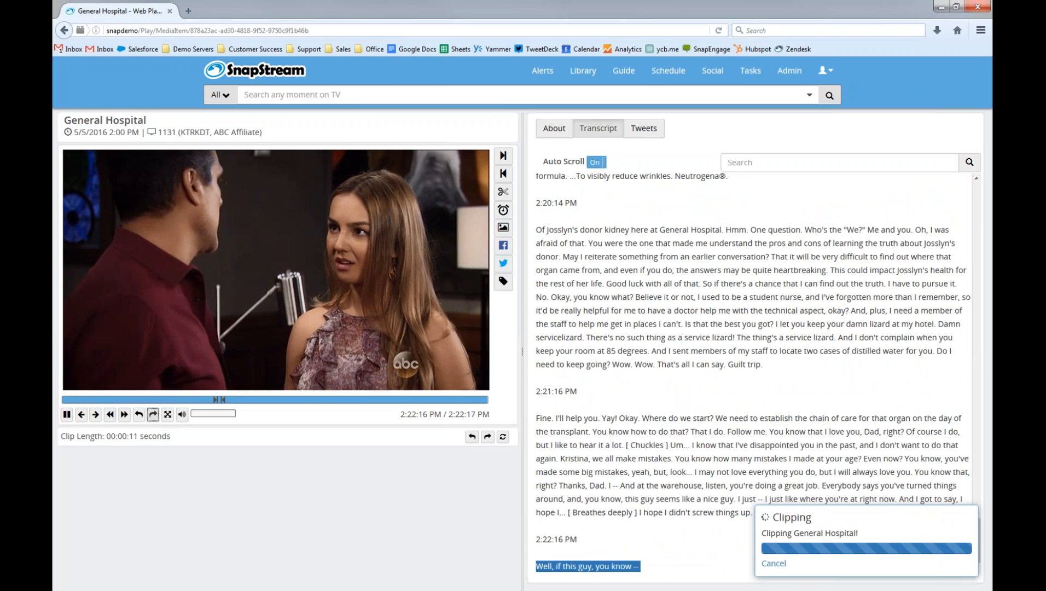
Mark the range from 2:22:18 PM to 2:22:21 PM, make it a clip in the clips folder, and dismiss the finished clip's notification.
left_click(503, 157)
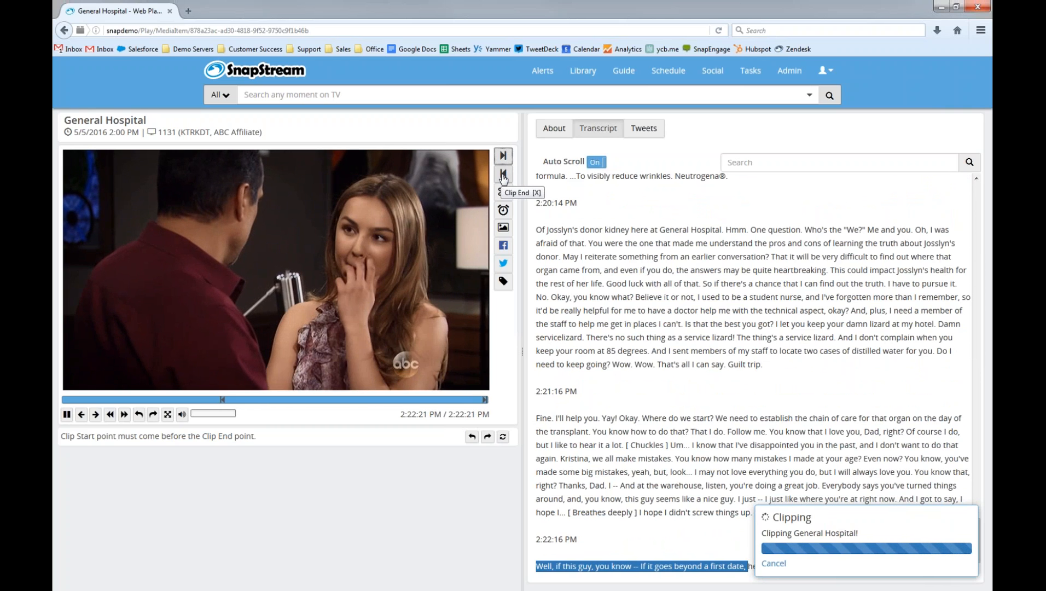
left_click(503, 175)
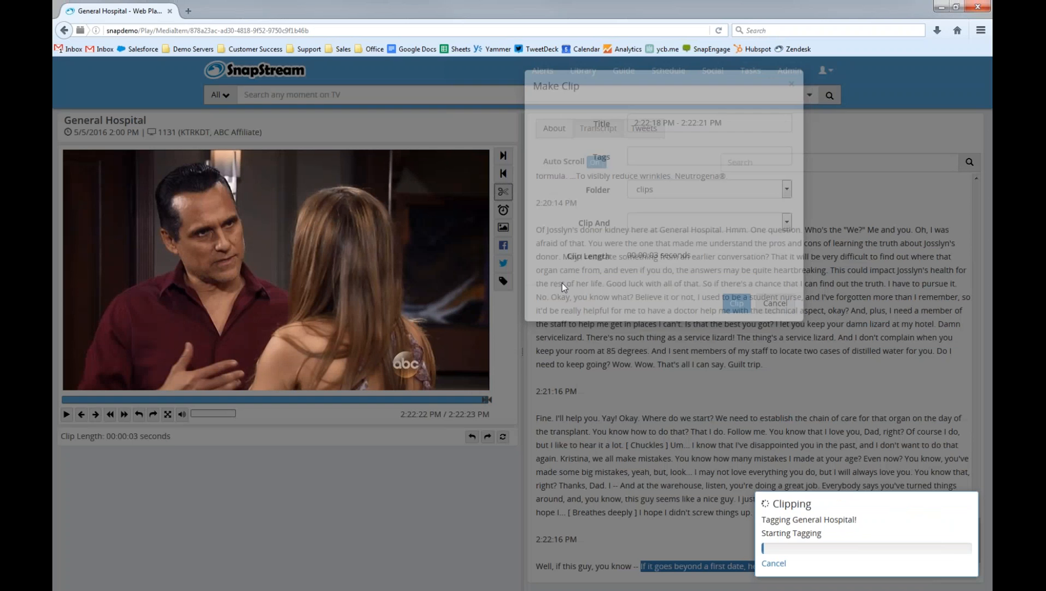
left_click(733, 355)
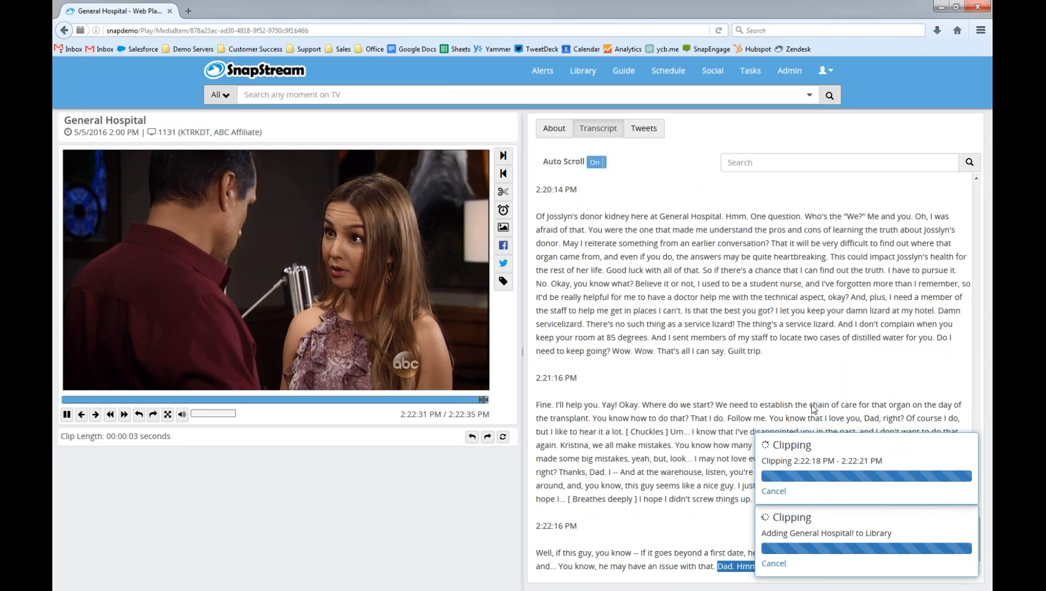
left_click(968, 521)
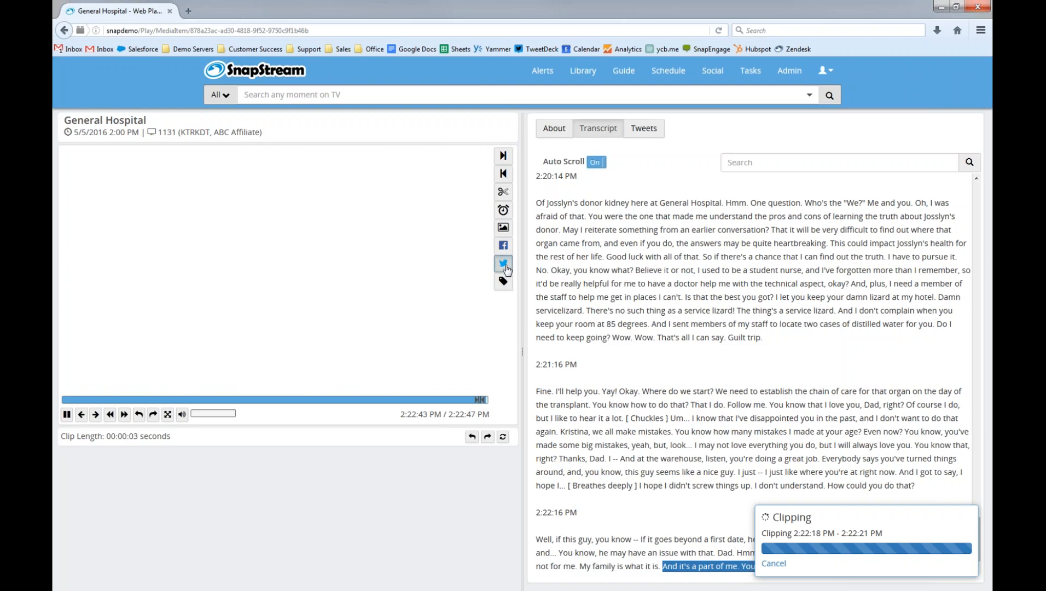
Start a tweet from the WhoLovesTeeVee account with the current frame attached as an image.
left_click(504, 263)
left_click(573, 169)
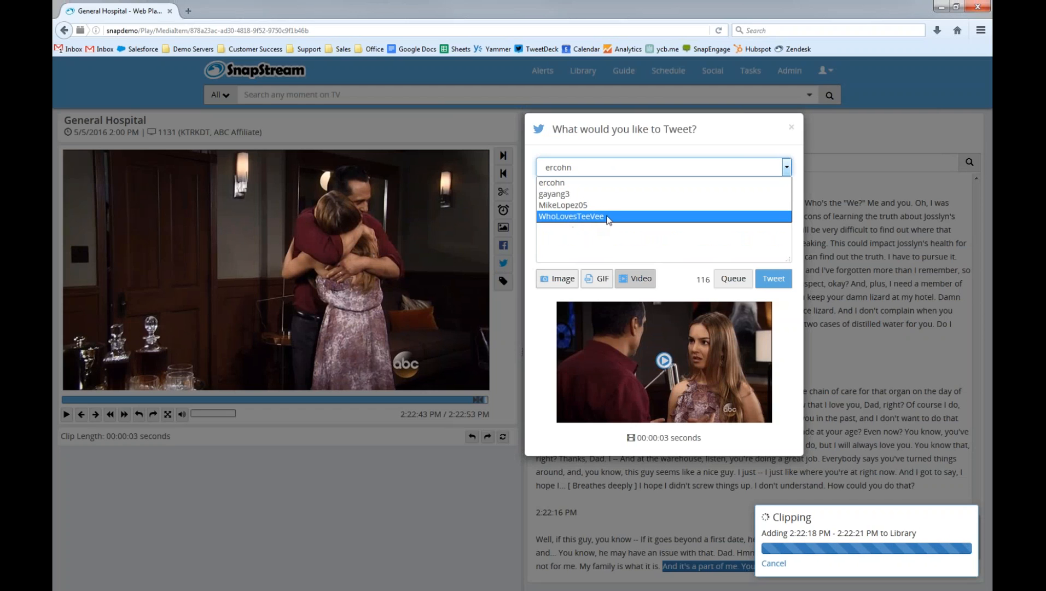
left_click(610, 217)
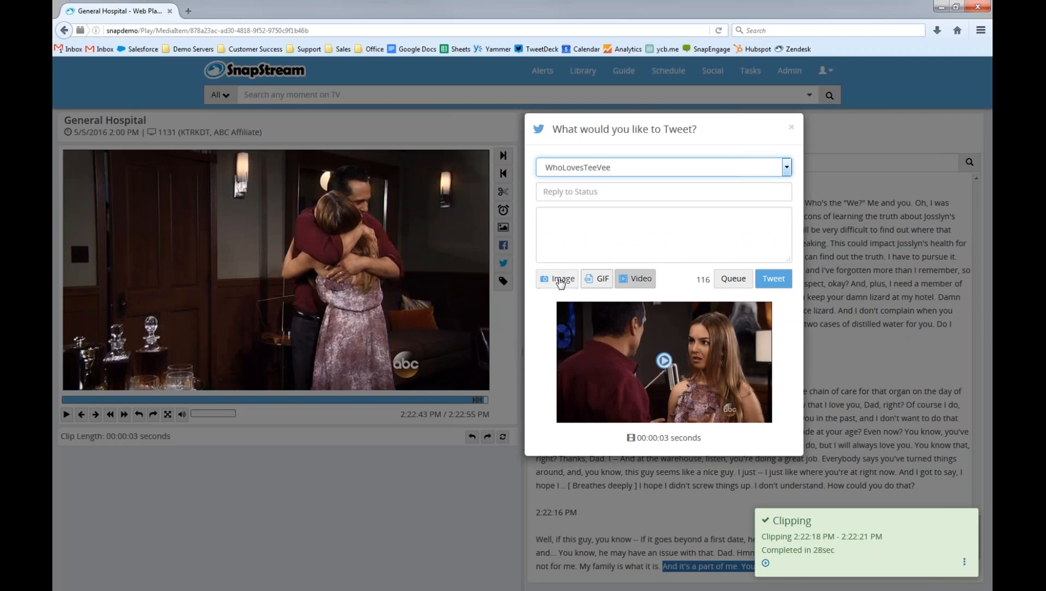
left_click(560, 280)
left_click(603, 232)
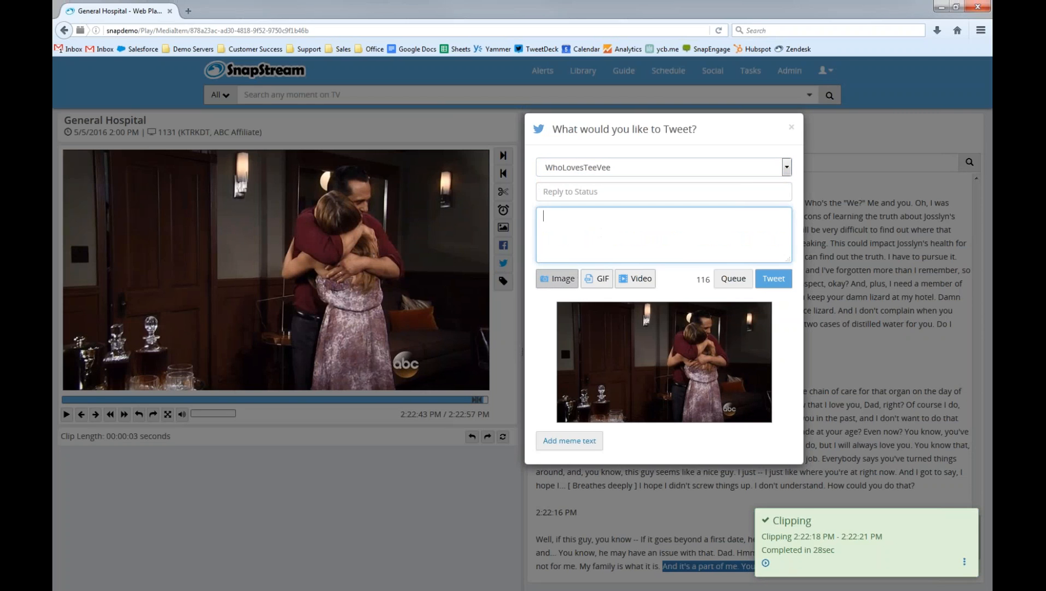
Add the upper meme text "Nice Hug!" to the image and send the tweet with the message "Cool!".
left_click(553, 447)
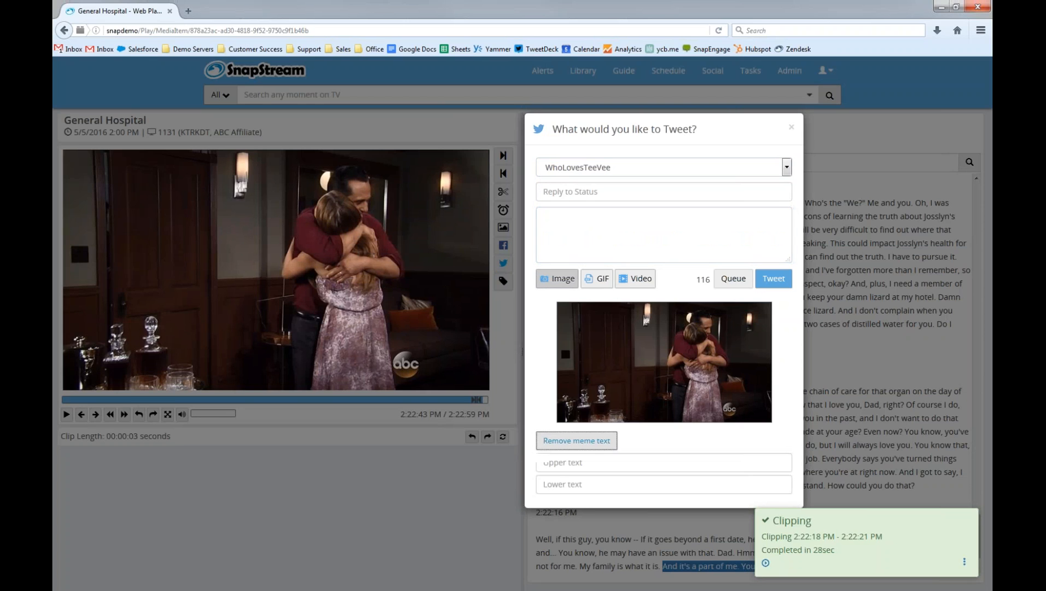
left_click(565, 465)
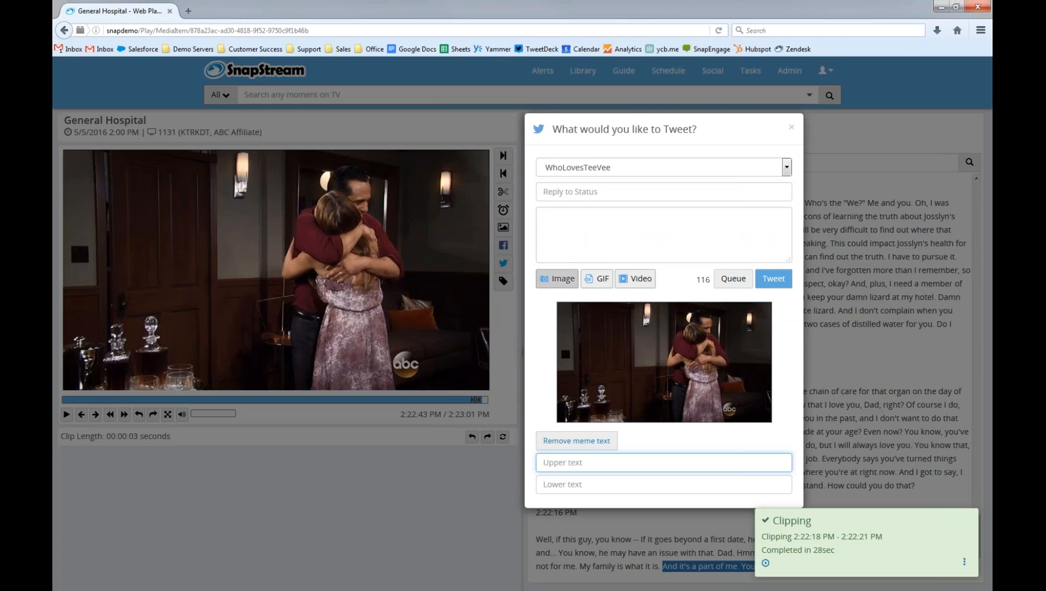
type("Nice Hug!")
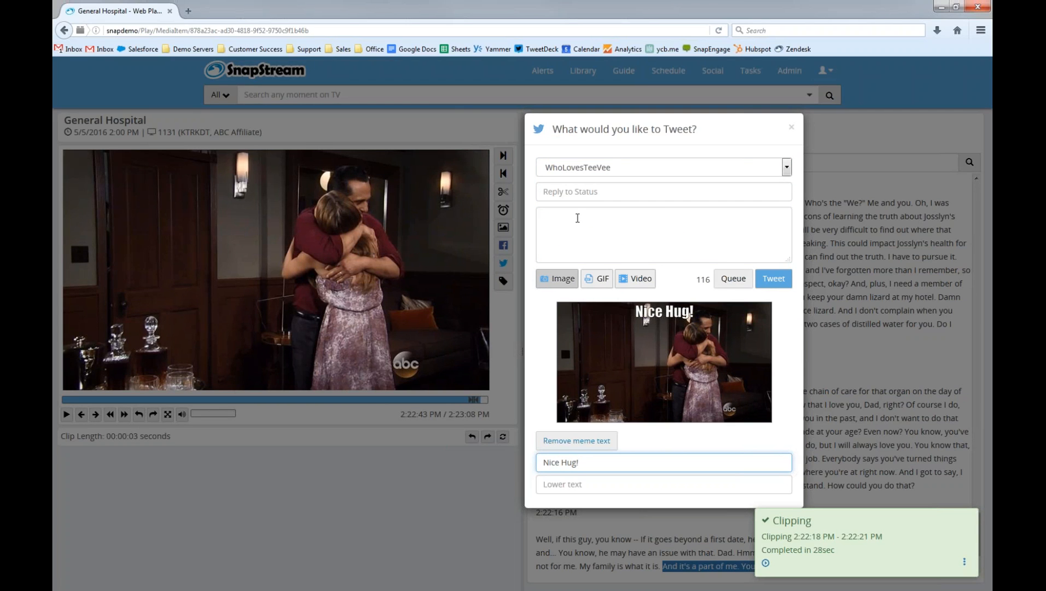
left_click(577, 218)
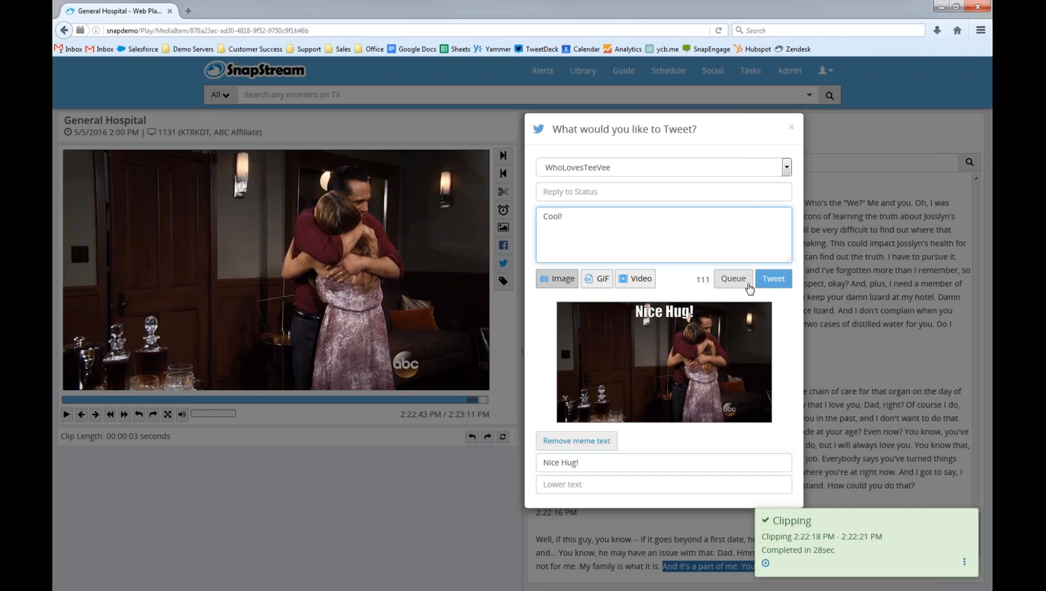
left_click(773, 280)
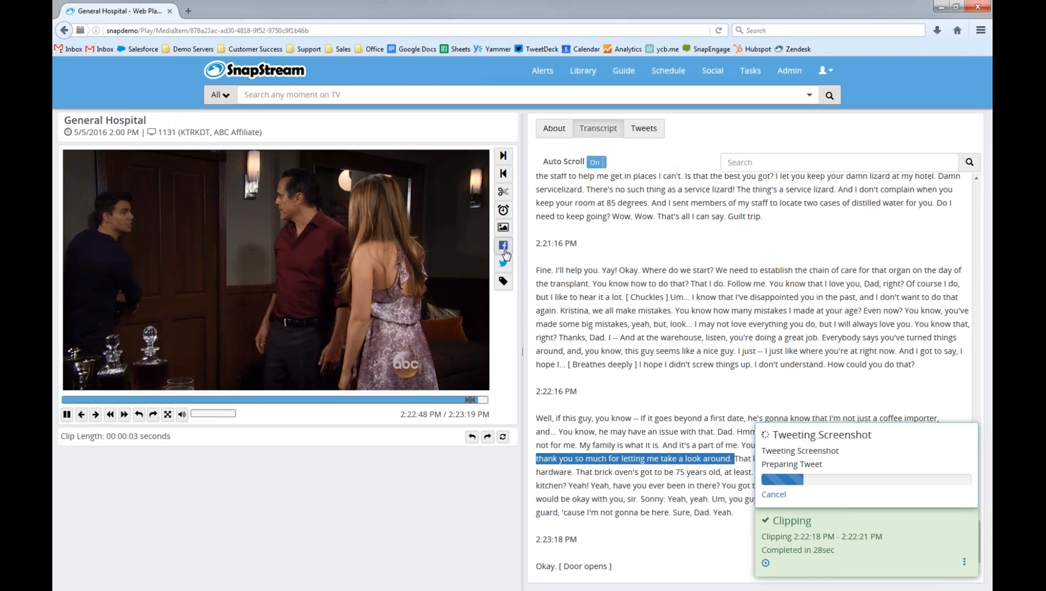
Post the 3-second video clip to the "Who Loves TV?" Facebook page without a message.
left_click(504, 246)
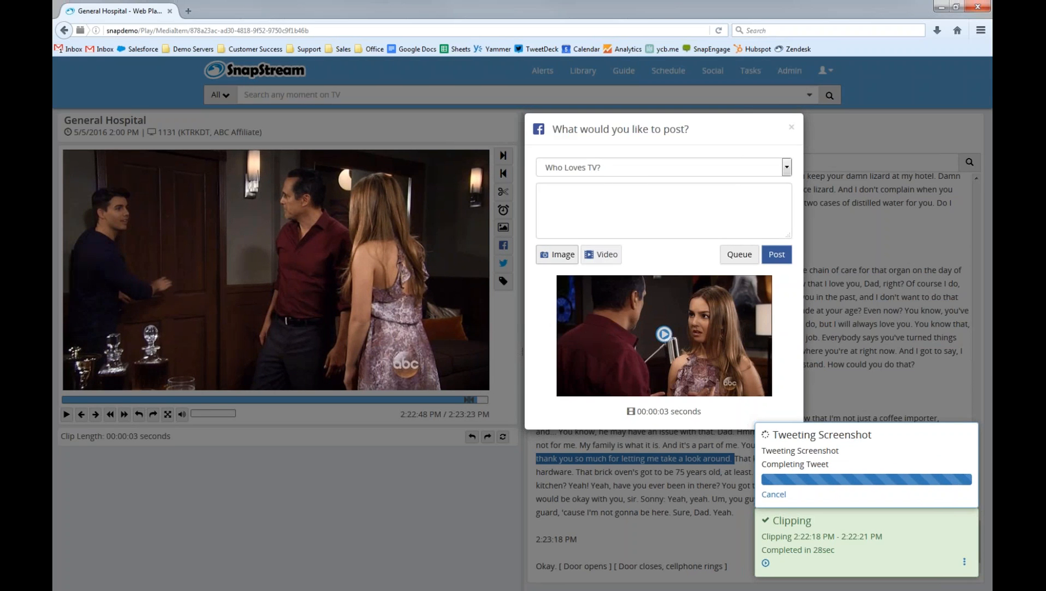
left_click(593, 168)
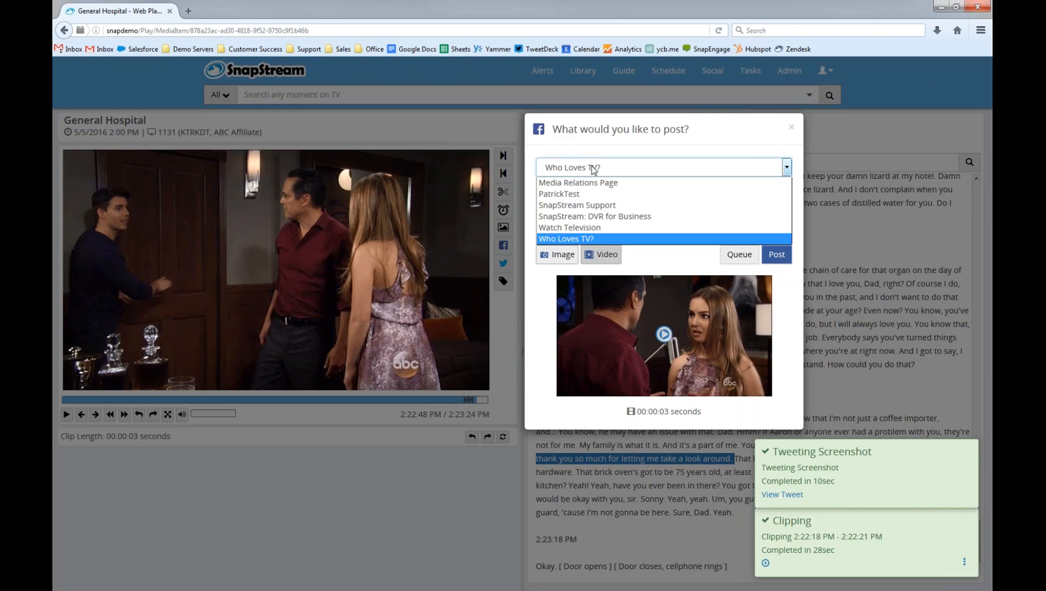
left_click(583, 239)
left_click(777, 258)
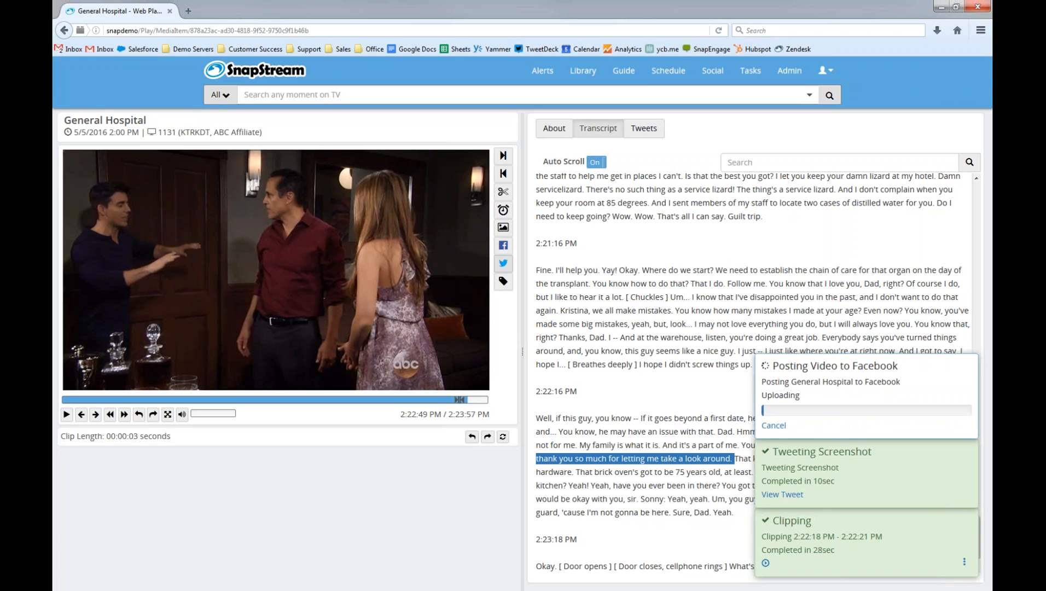
Start a new tweet with the 3-second range attached as a GIF at 480x270 resolution.
left_click(503, 264)
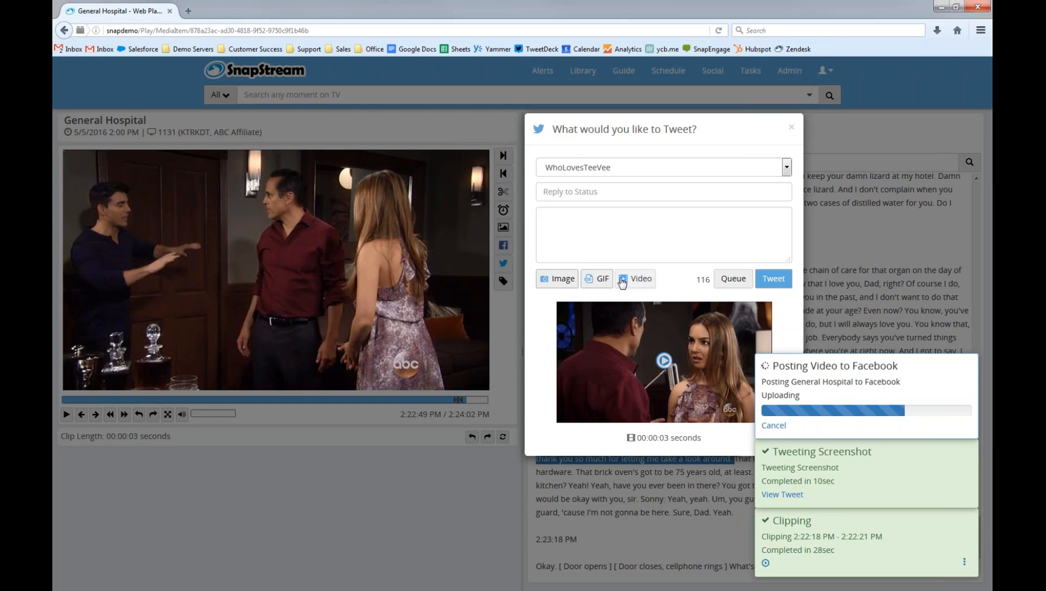
left_click(598, 280)
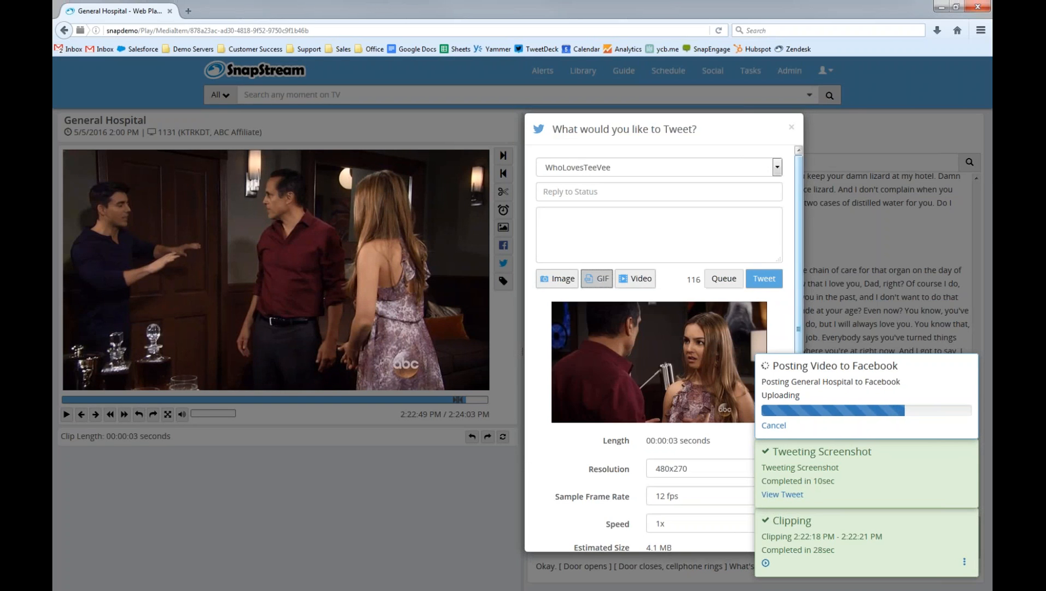
scroll(683, 430, "down", 2)
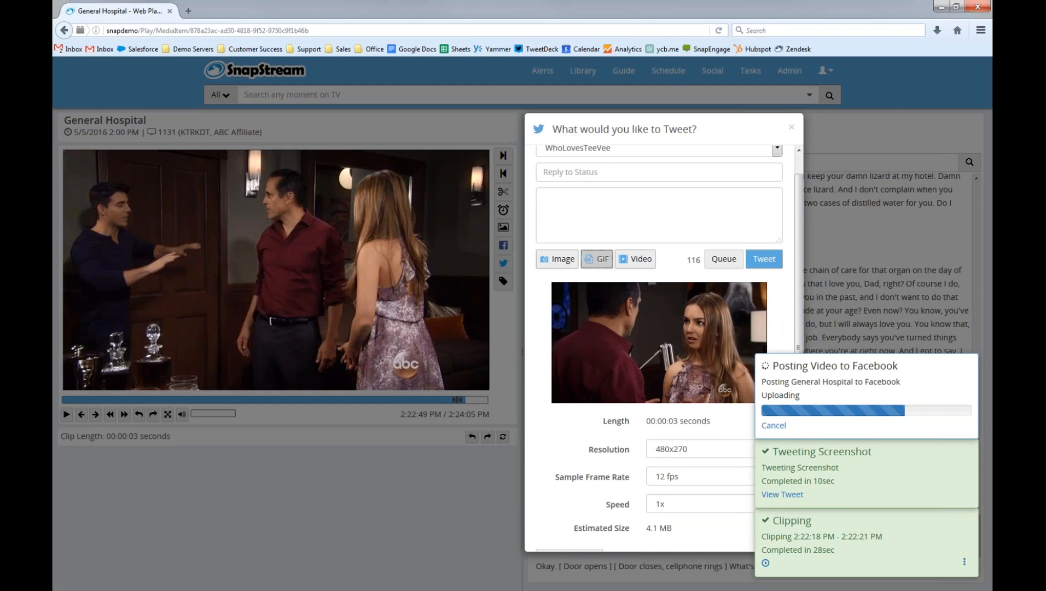
left_click(672, 432)
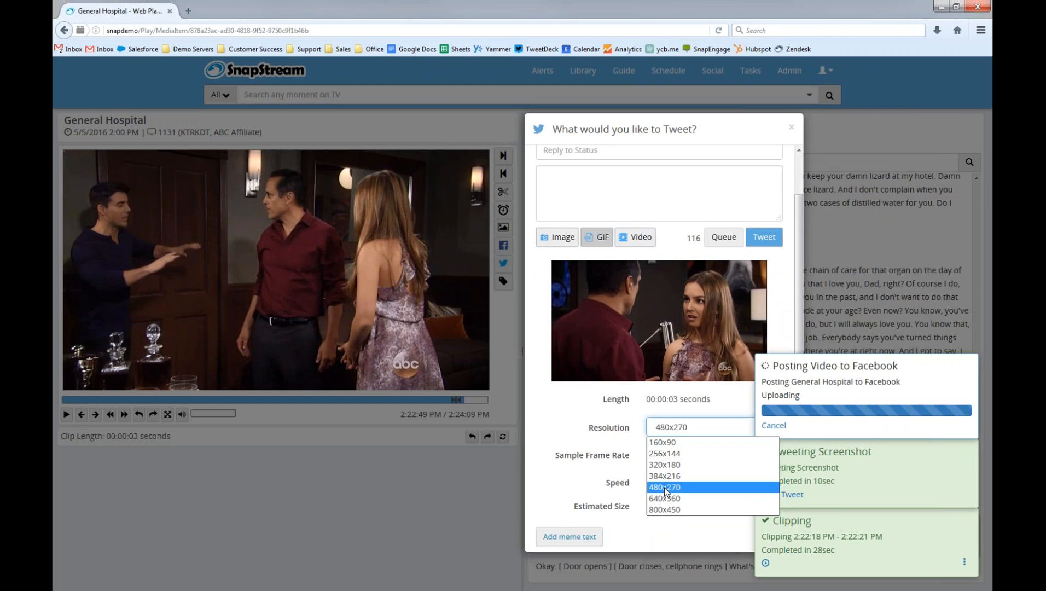
left_click(664, 487)
Try a 15 fps sample frame rate for the GIF, check its estimated size, and set the rate back to 12 fps.
left_click(663, 462)
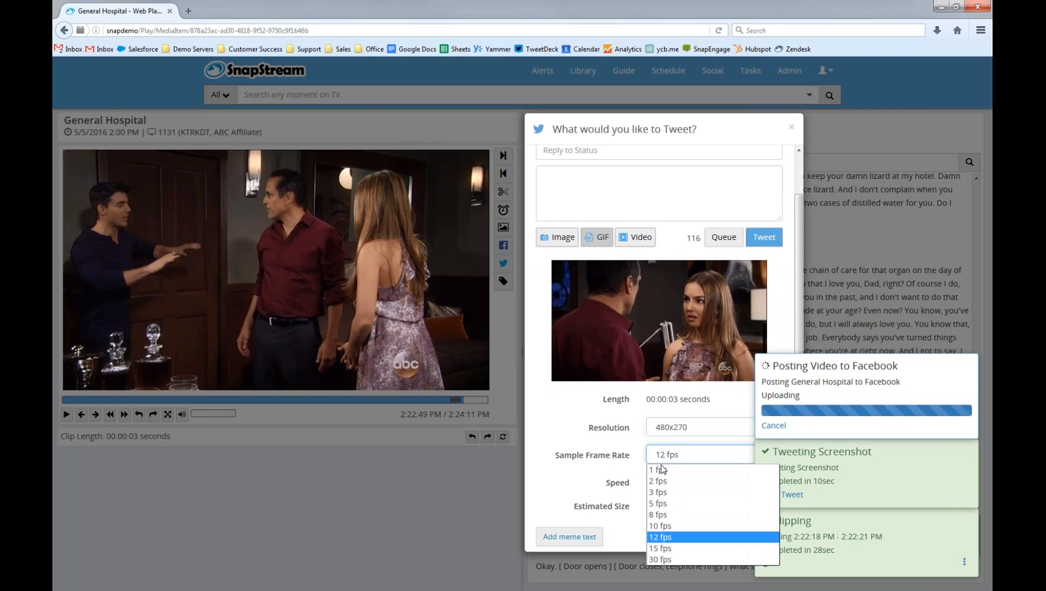
left_click(664, 549)
left_click_drag(673, 506, 645, 506)
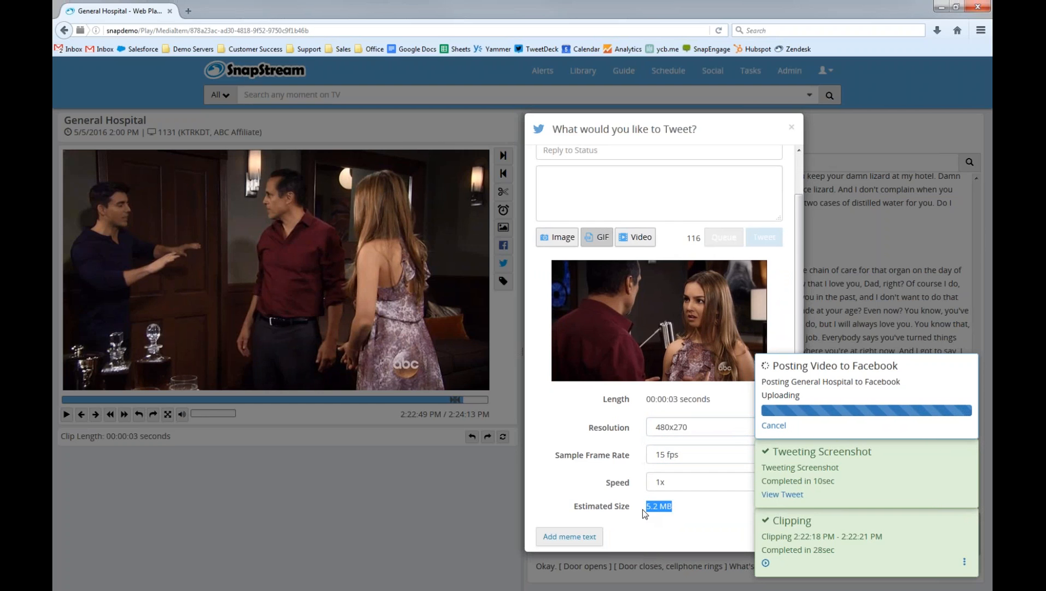
left_click(670, 508)
left_click(688, 447)
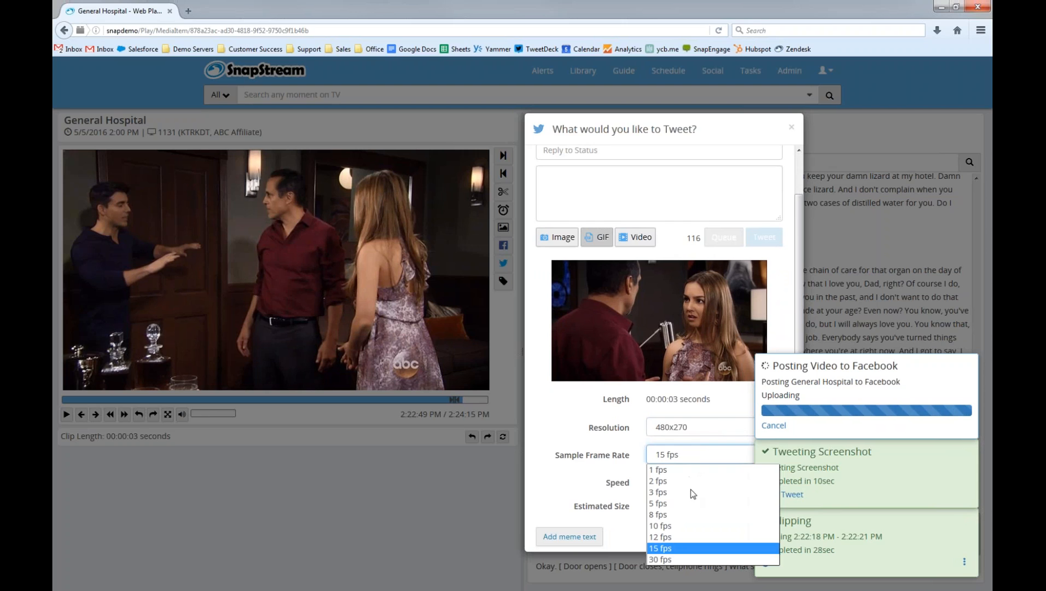
left_click(685, 538)
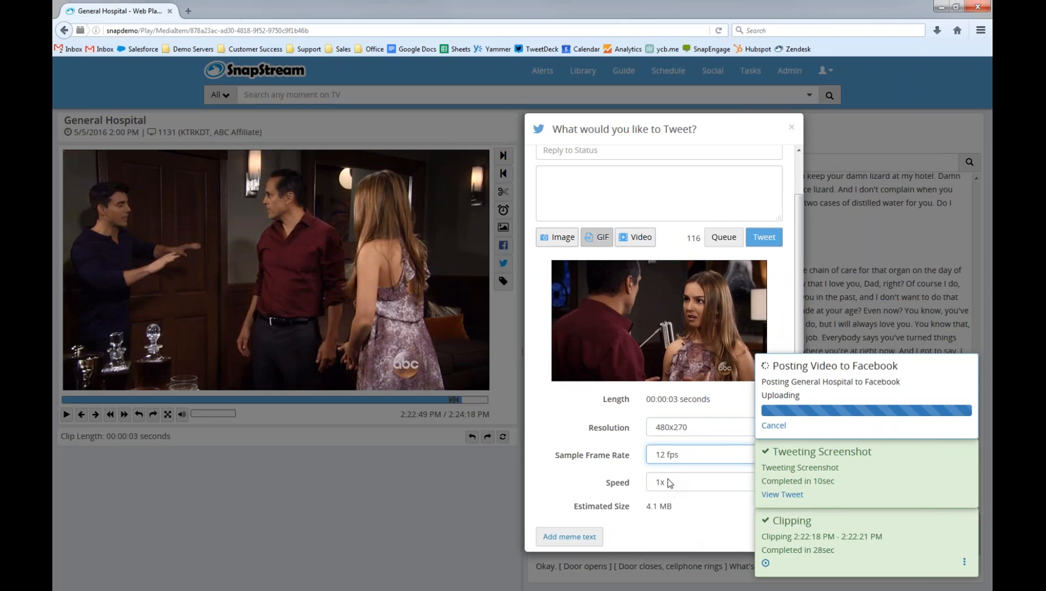
Look over the GIF speed options, keep the speed at 1x, and send the GIF tweet.
left_click(673, 486)
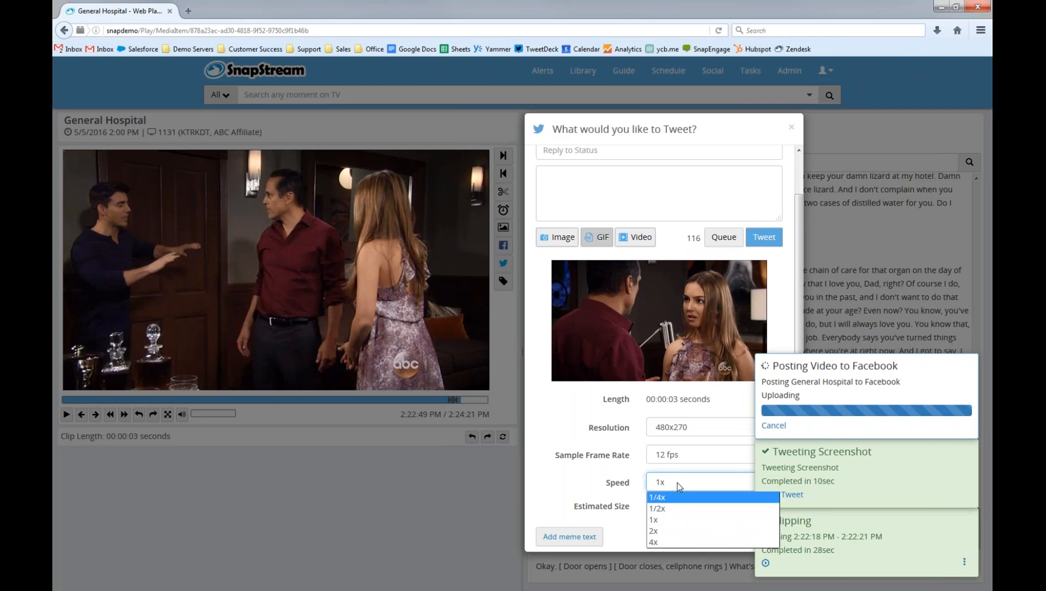
left_click(678, 482)
scroll(703, 367, "up", 2)
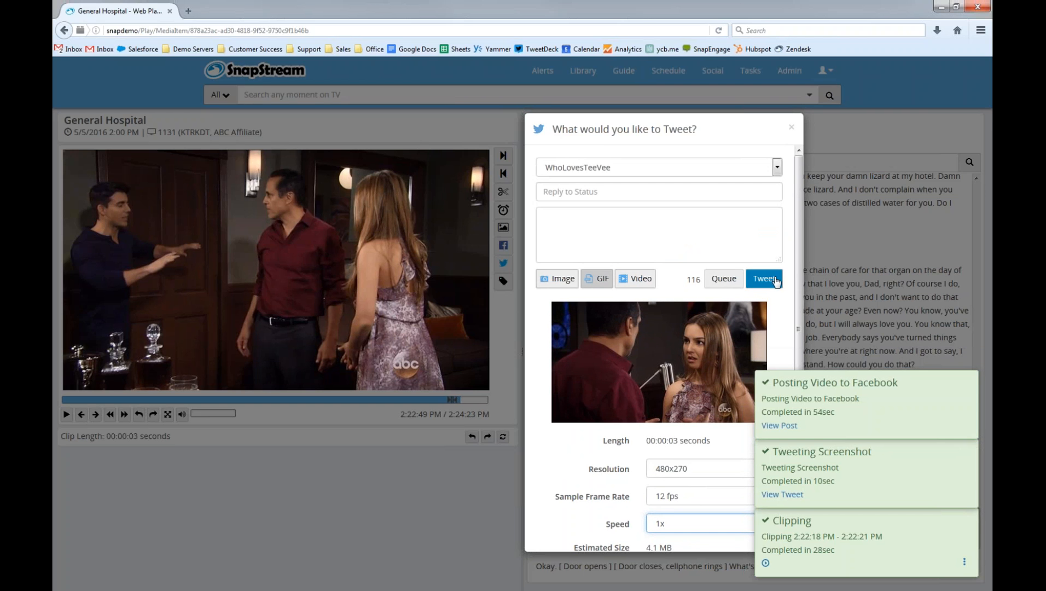
left_click(773, 281)
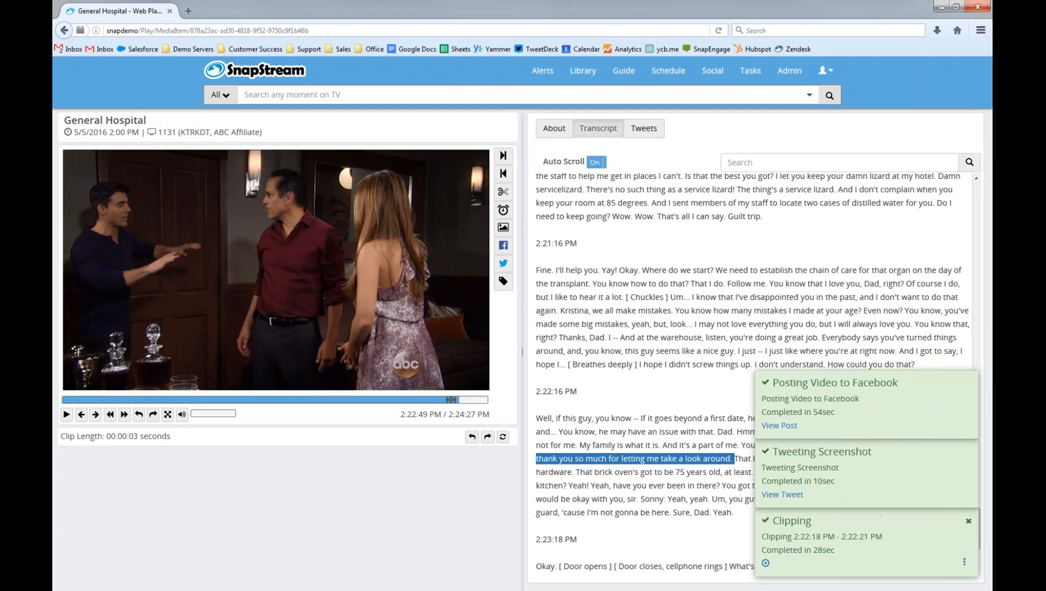
Dismiss the finished clipping notification, view the published screenshot tweet on Twitter, and return to the recording.
left_click(968, 523)
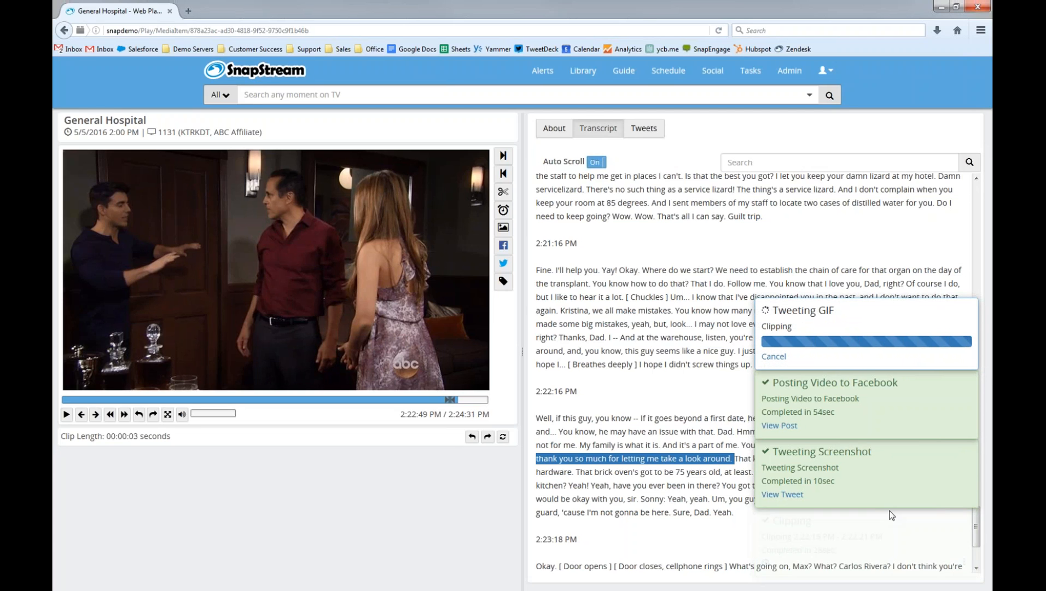
left_click(782, 495)
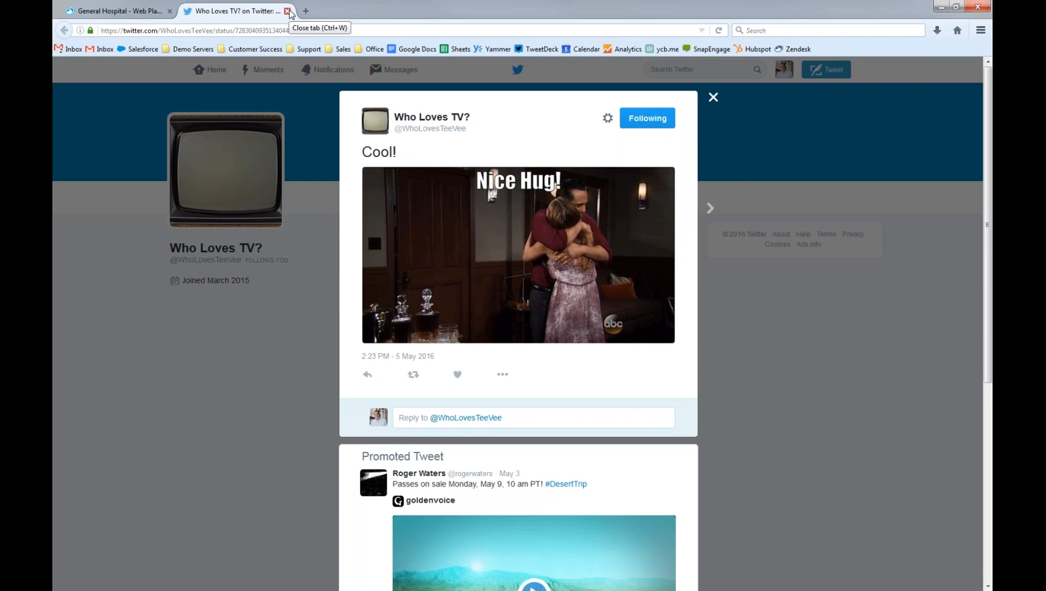
left_click(288, 11)
View the published video post on Facebook, return to the recording, and dismiss the finished posting notifications.
left_click(783, 496)
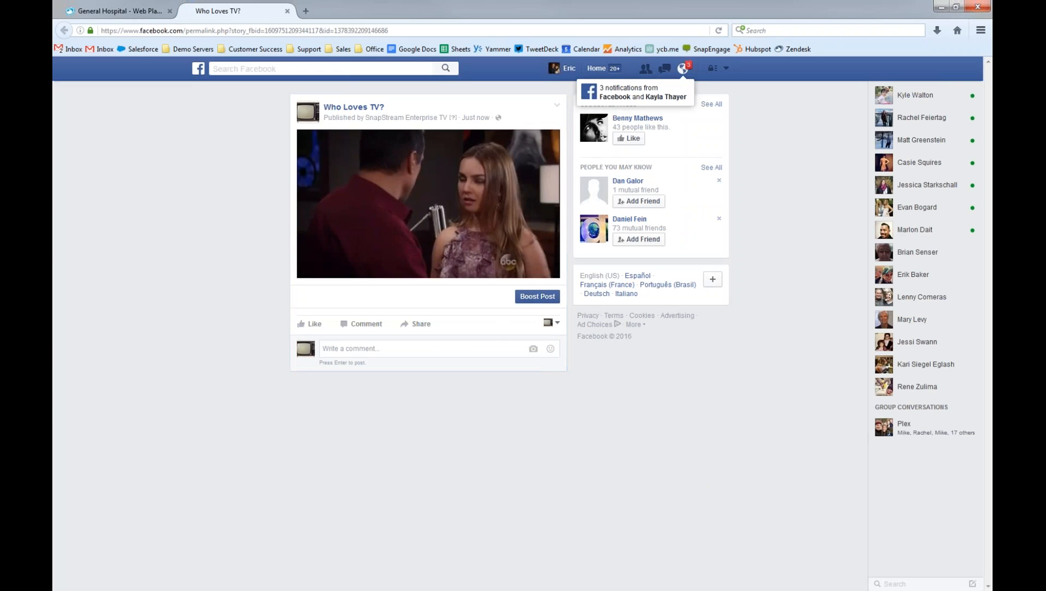
mouse_move(486, 270)
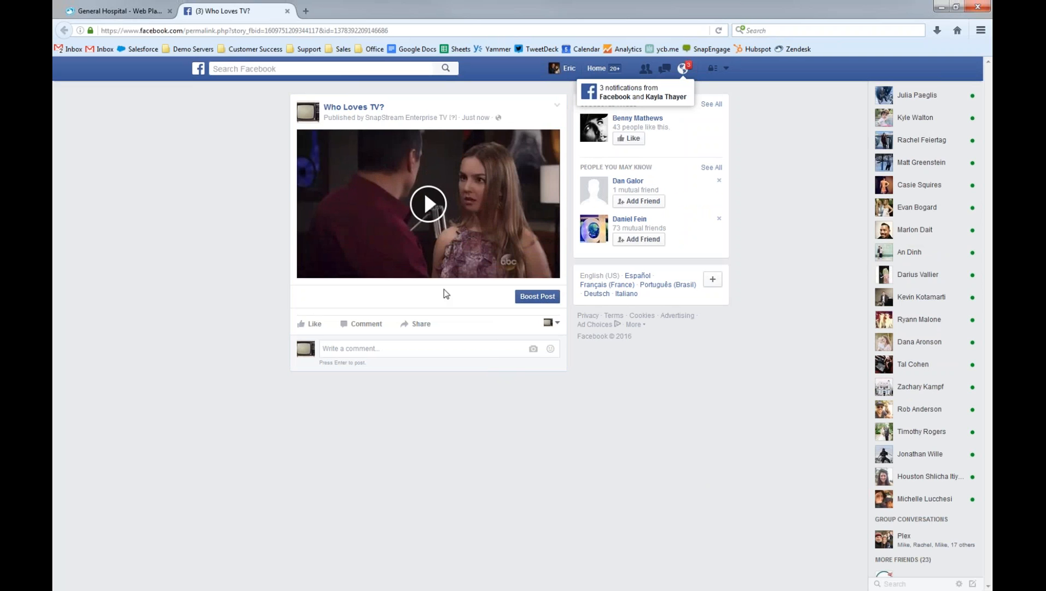
left_click(428, 205)
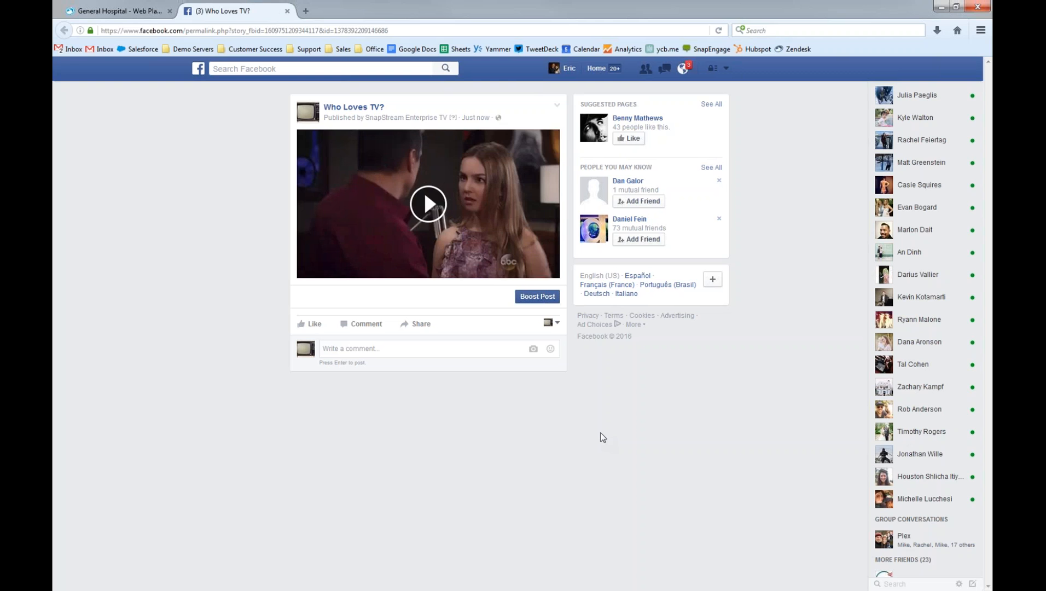
left_click(287, 12)
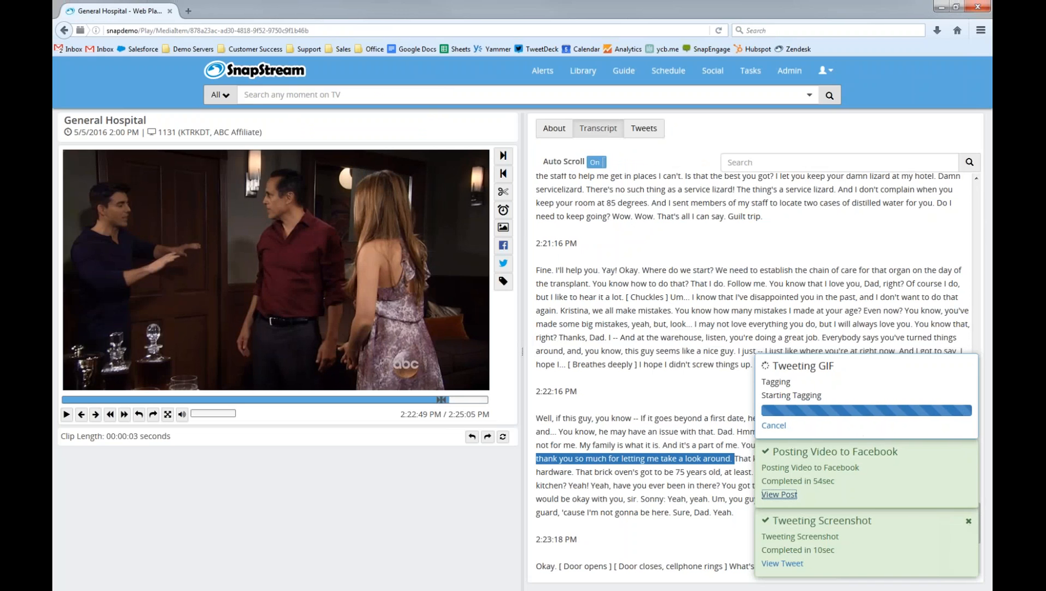
left_click(968, 526)
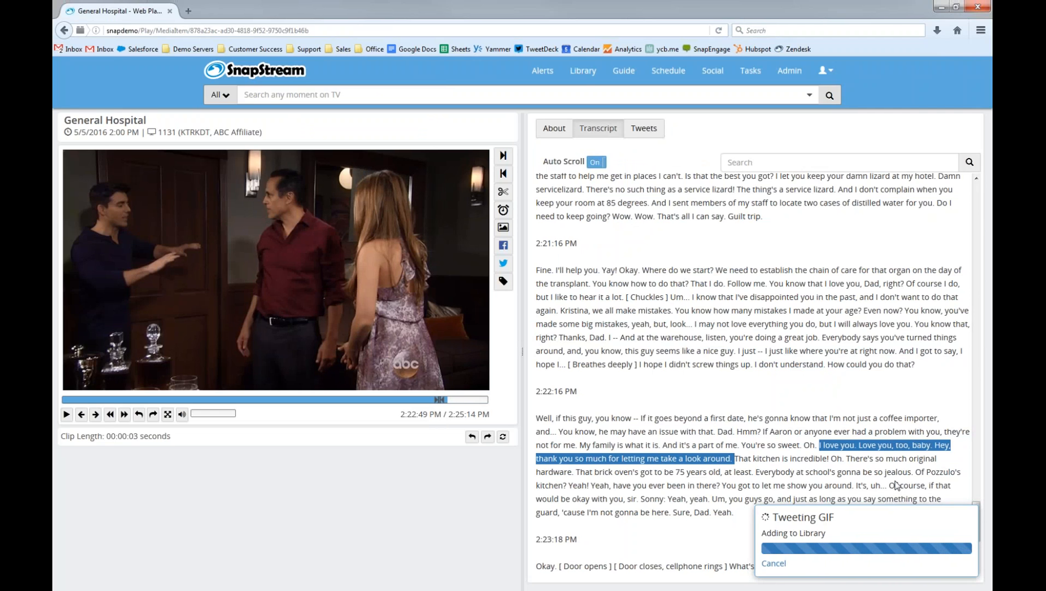
Look over the GIF options for a new tweet, close it without sending, and open the published GIF tweet.
left_click(503, 262)
left_click(597, 277)
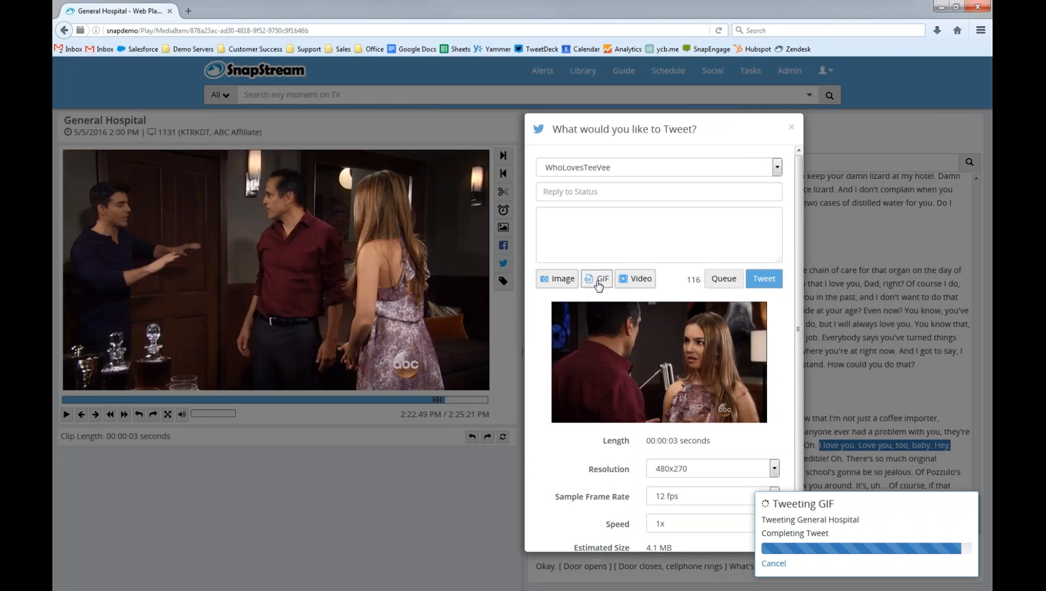
scroll(792, 340, "down", 2)
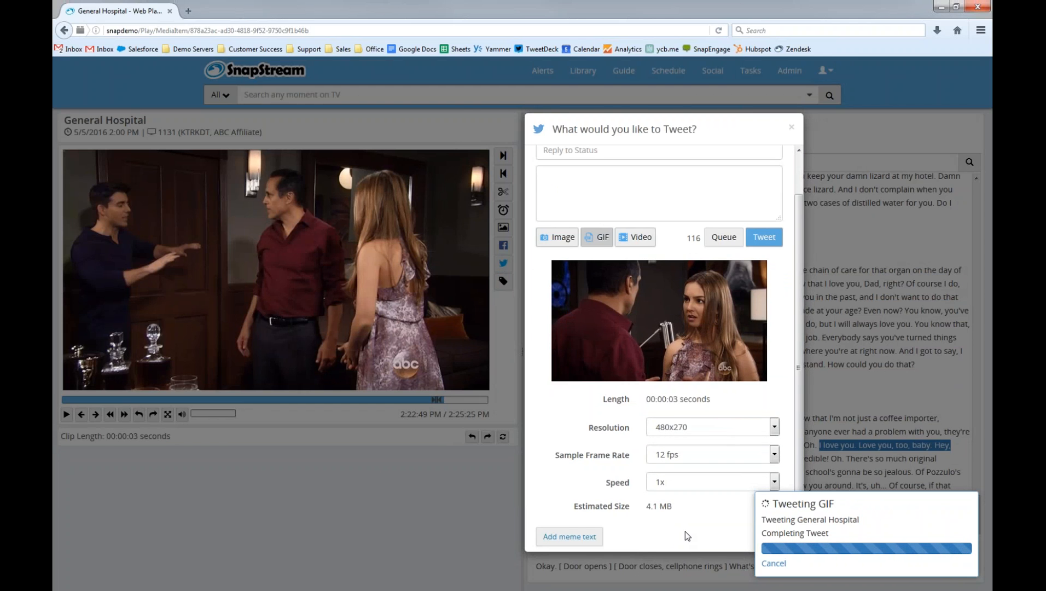
left_click(791, 128)
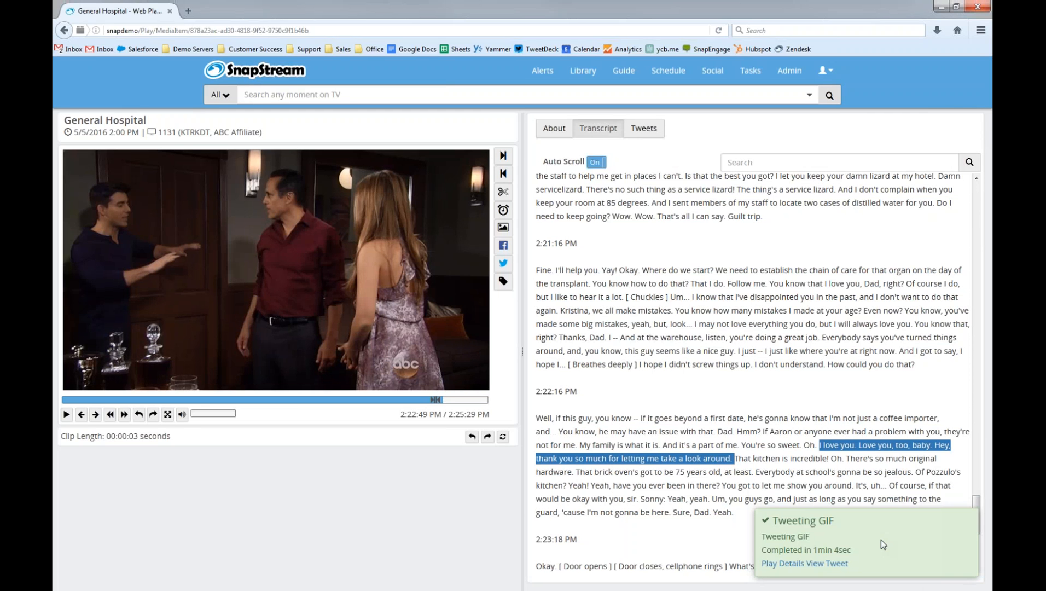
left_click(828, 563)
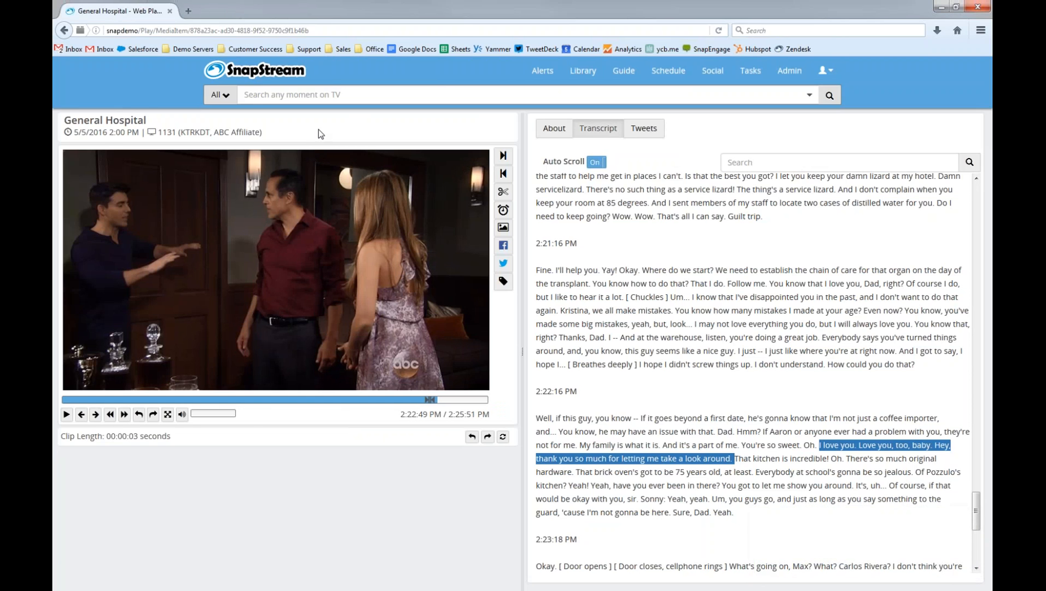
Search all recordings for "trump".
left_click(310, 93)
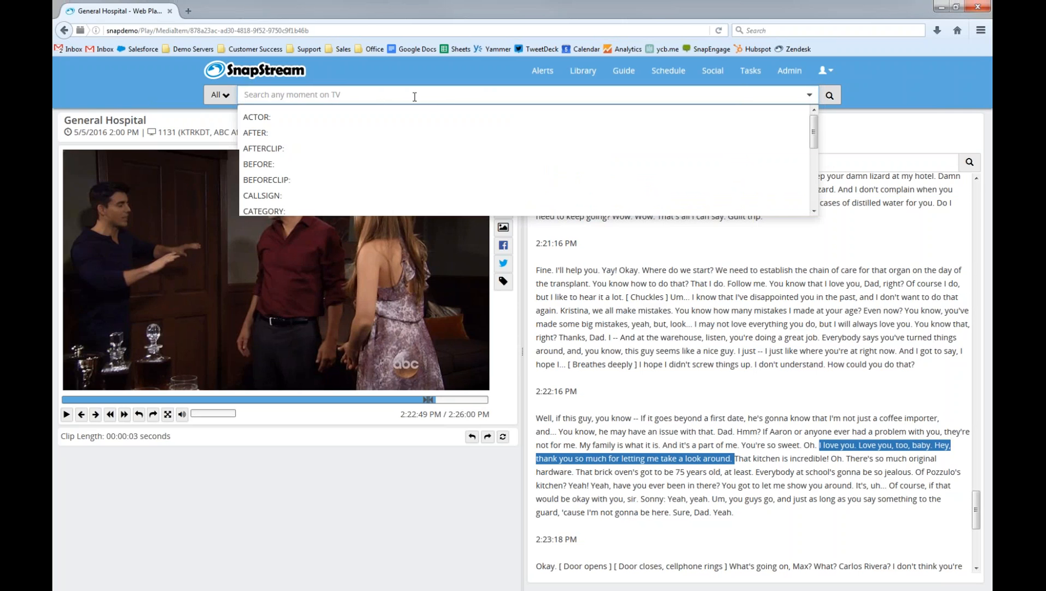
type("ob")
key("BackSpace")
key("BackSpace")
type("trump")
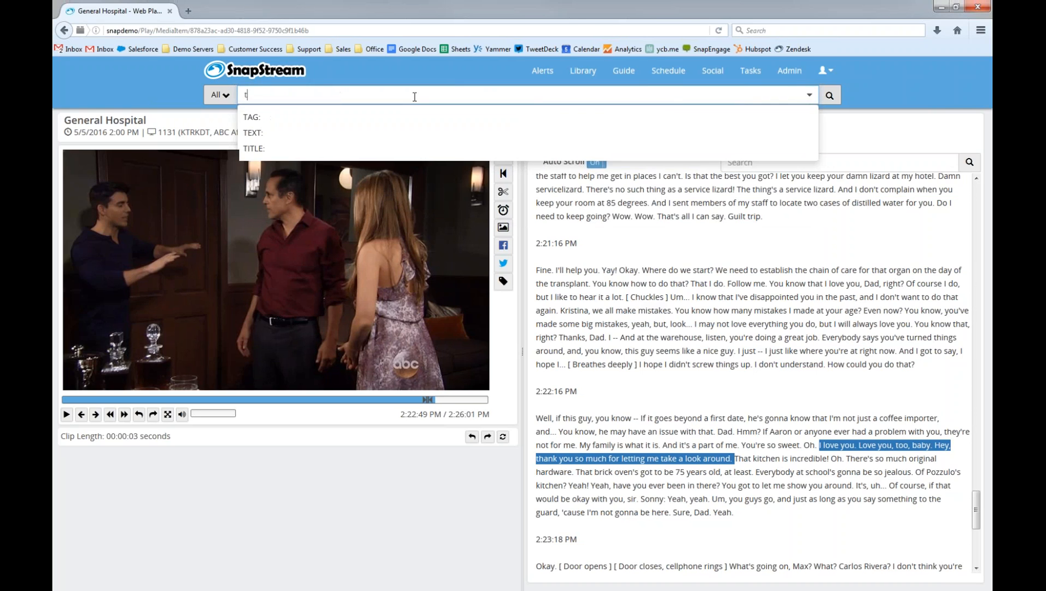
key("Return")
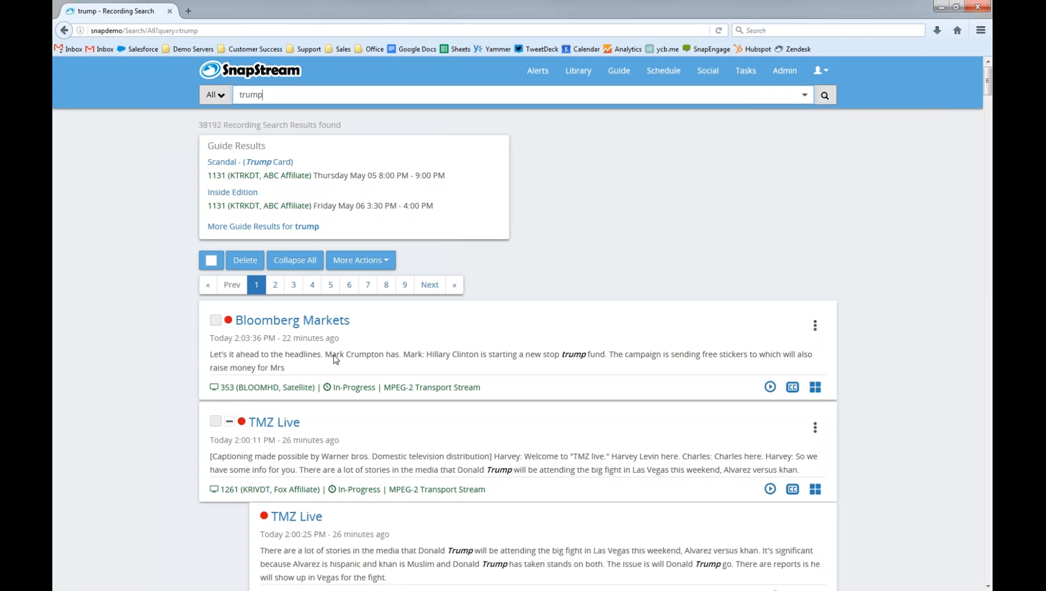
Open the Bloomberg Markets result with adjusted volume, replay it from just before the "trump" mention, and pause playback.
left_click(278, 328)
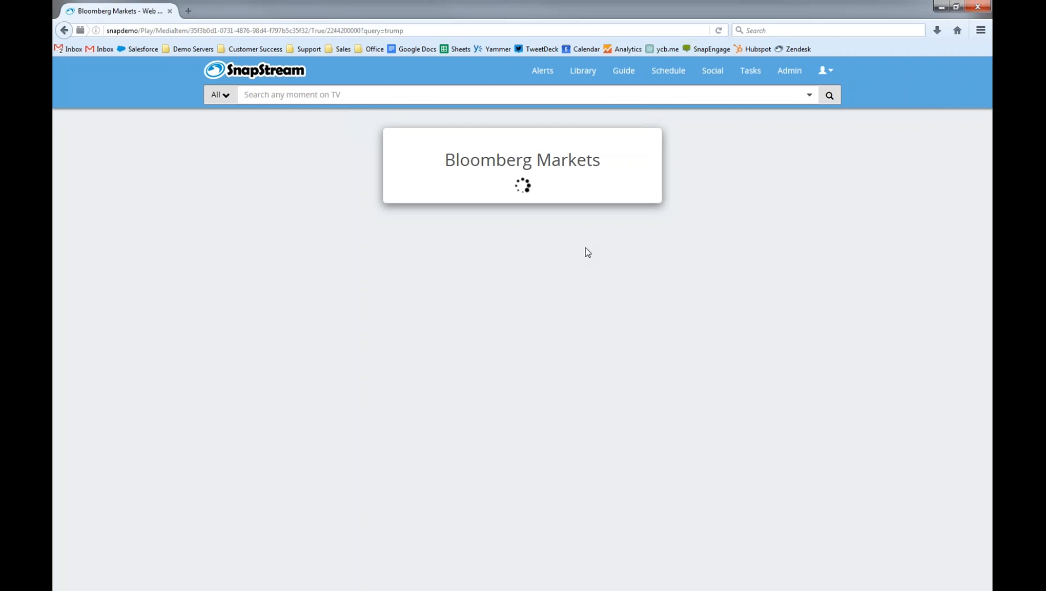
key("XF86AudioLowerVolume")
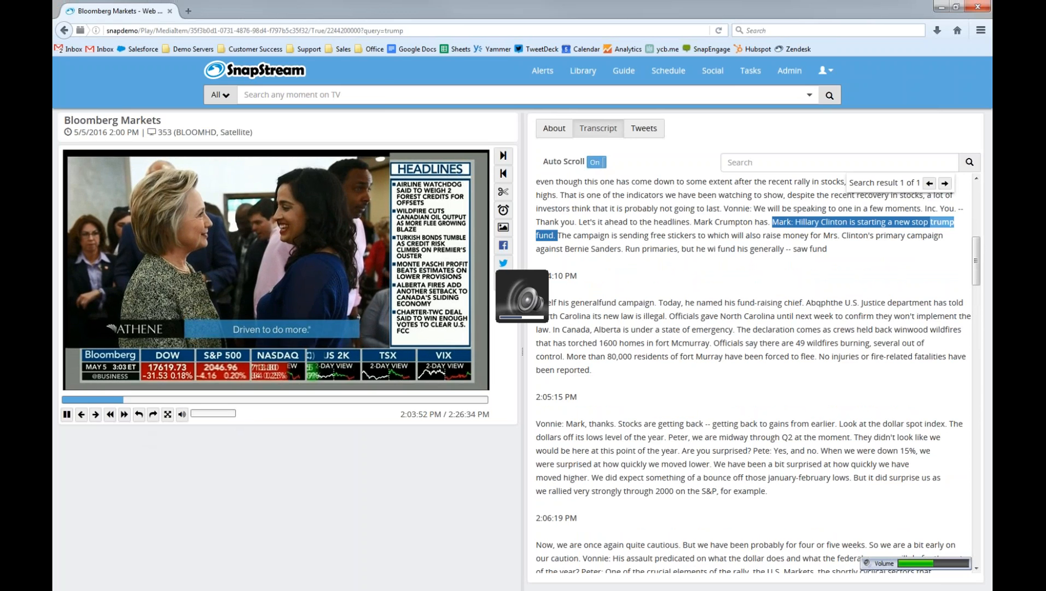
left_click(233, 414)
left_click(627, 207)
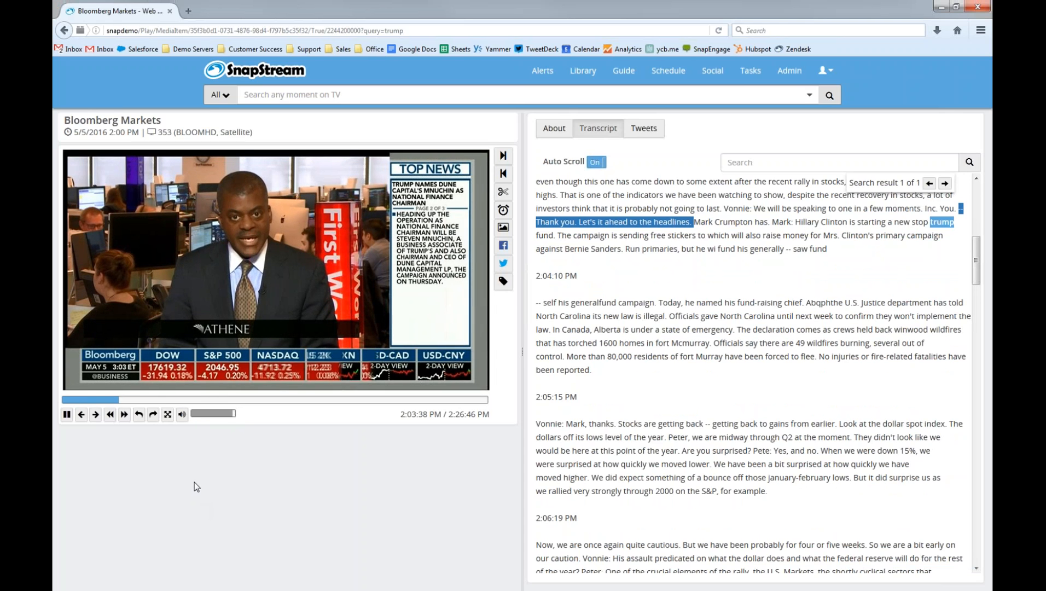
left_click(243, 297)
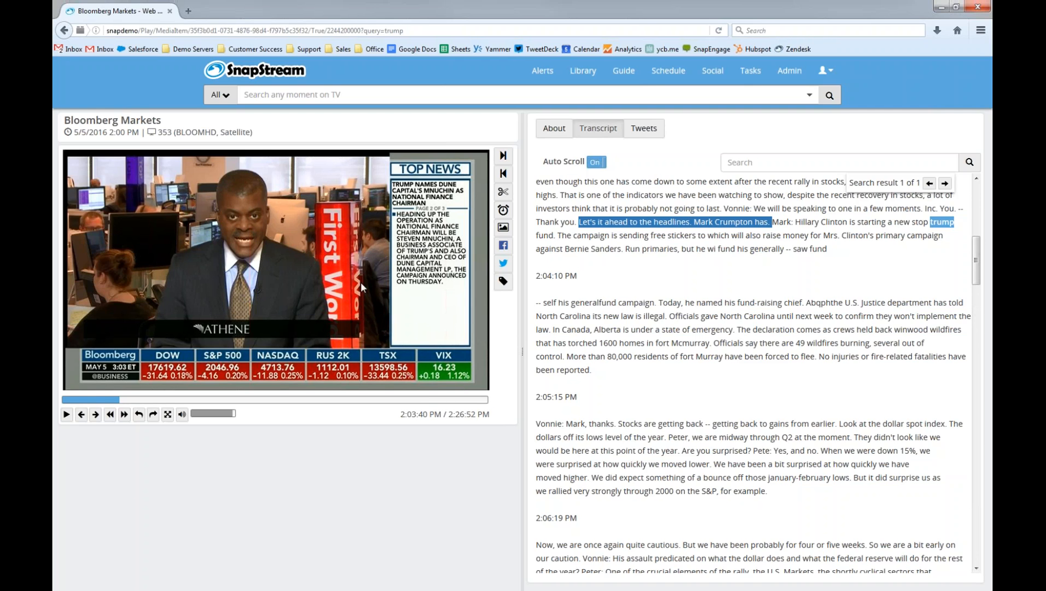
Search the Bloomberg Markets transcript for "nasdaq" and pause playback at the matching passage.
left_click(786, 161)
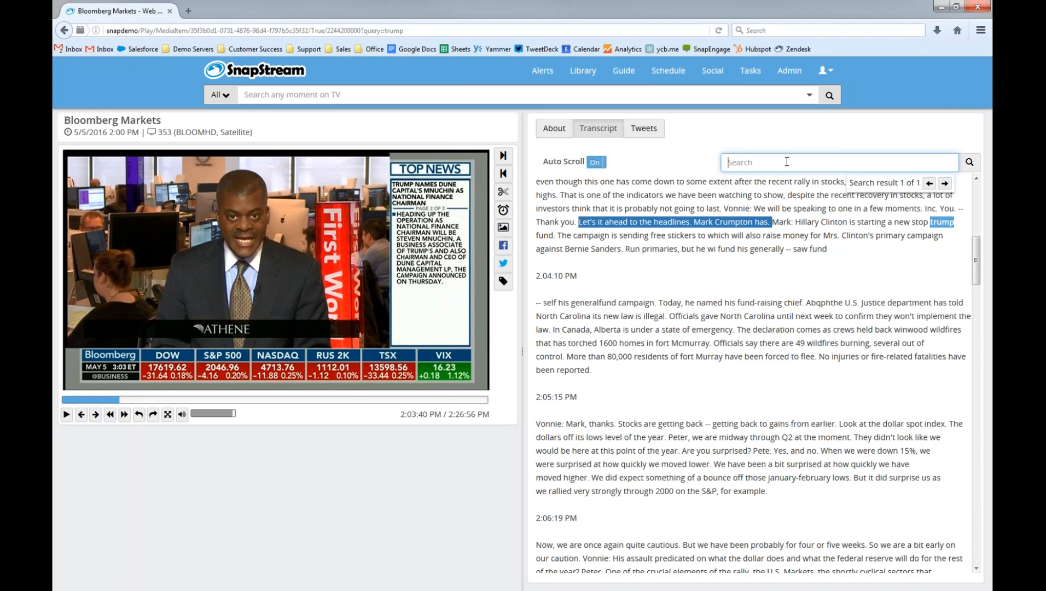
left_click_drag(976, 252, 975, 410)
left_click(872, 159)
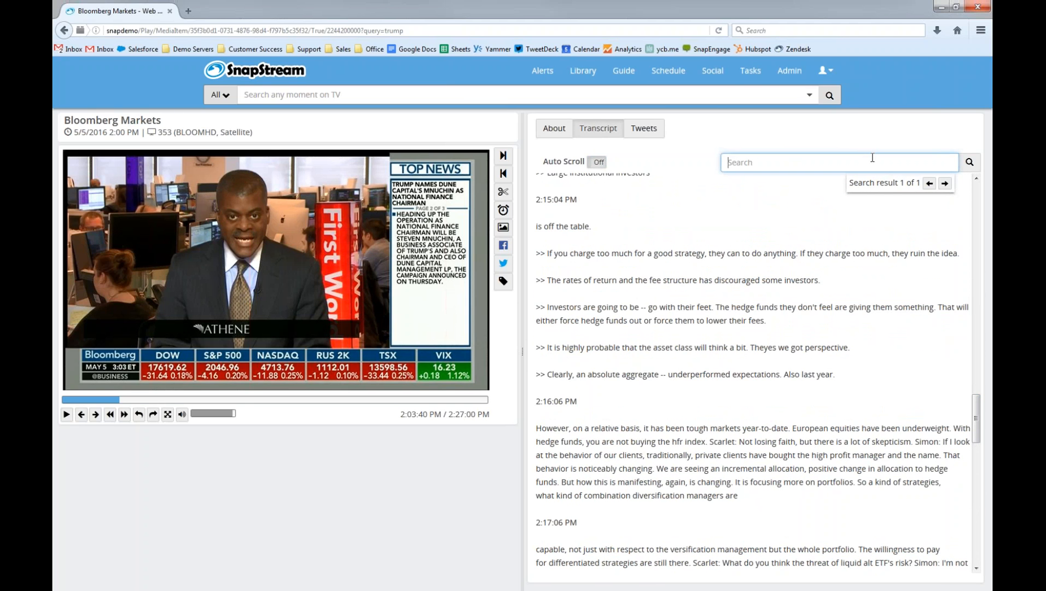
type("nasdaq")
key("Return")
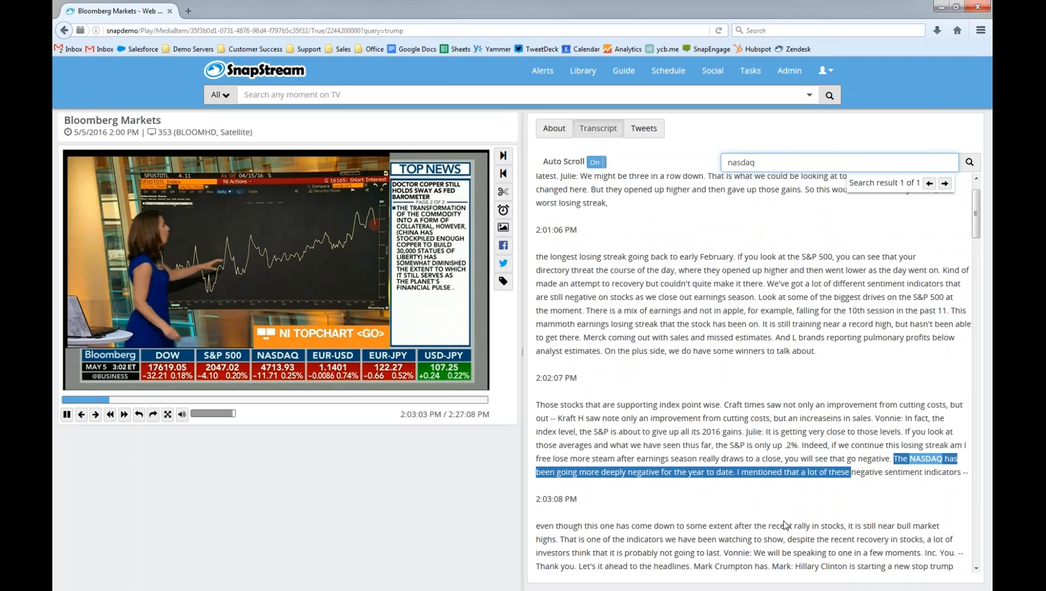
left_click(261, 297)
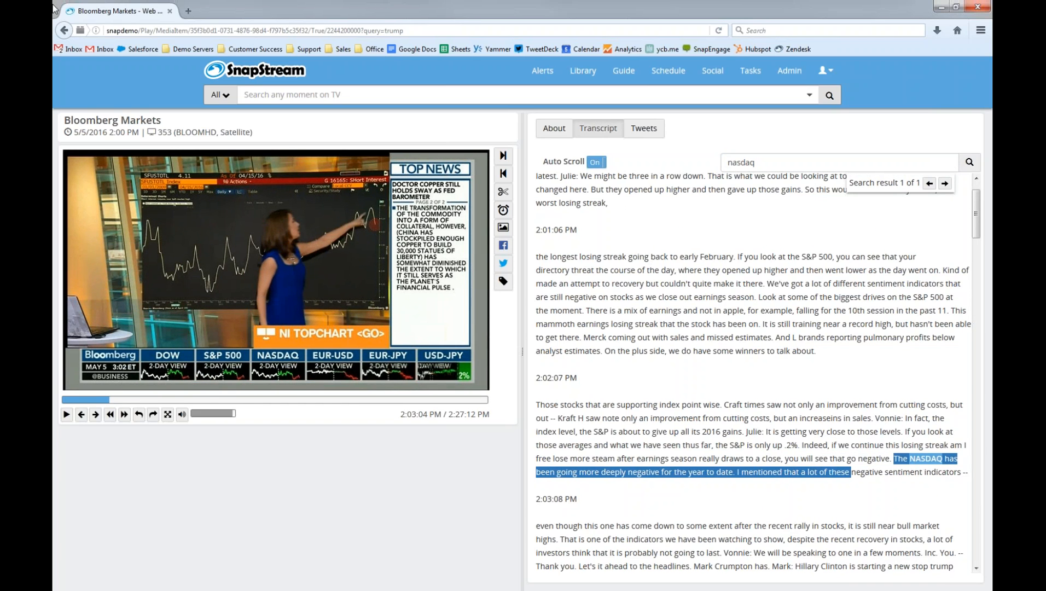
Return to the recording search results and refine the query to trump "hillary clinton" kasich -cruz.
left_click(64, 31)
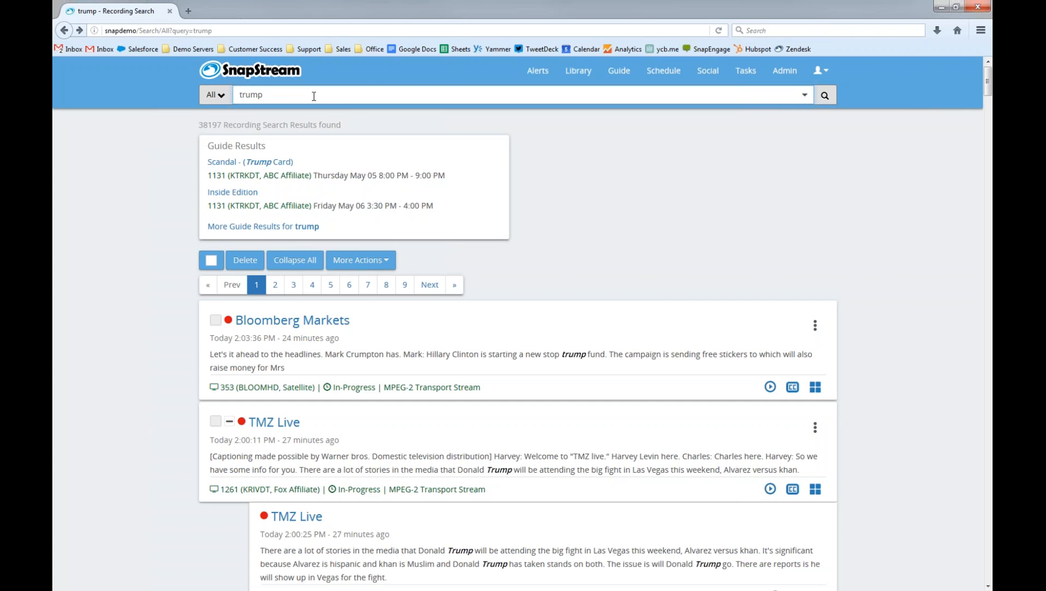
type("\"hillary c")
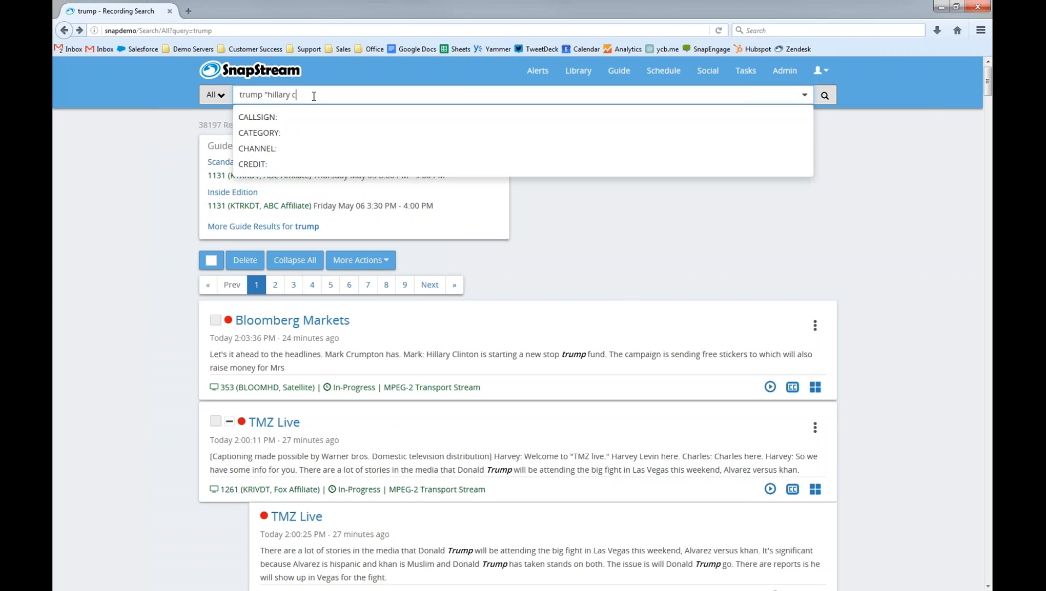
type("linton")
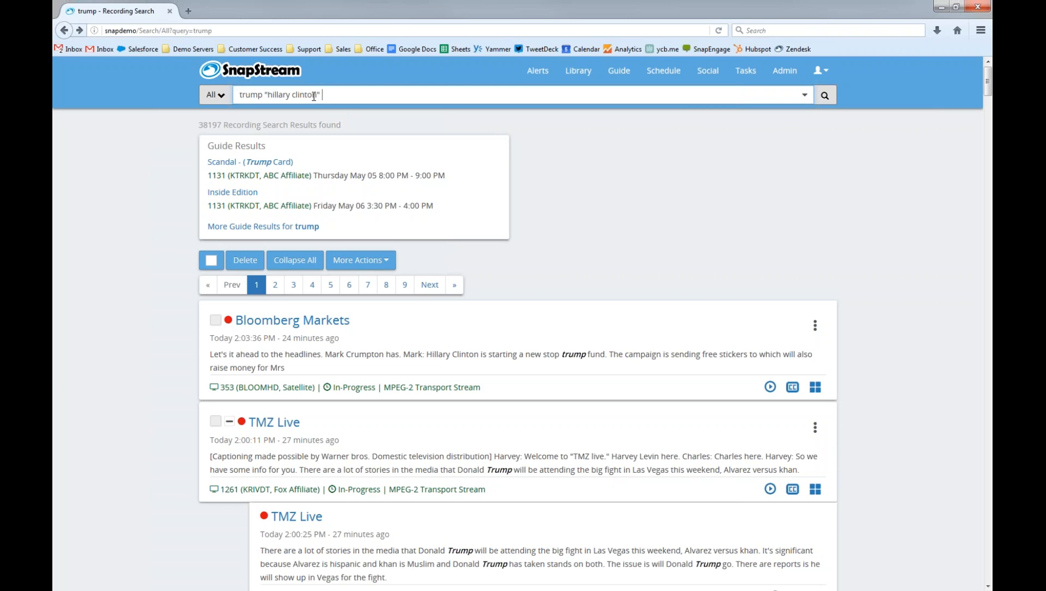
type("kasich -cruz")
left_click(825, 96)
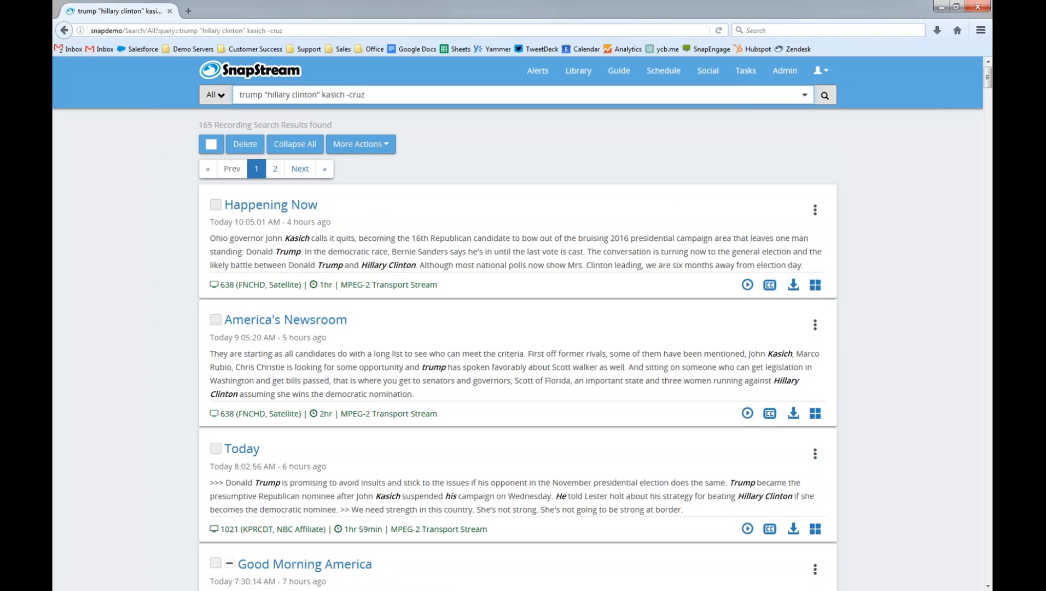
Clear the search query, look through the available filters, and enter the channel filter CHANNEL:FNCHD.
left_click_drag(405, 95, 58, 68)
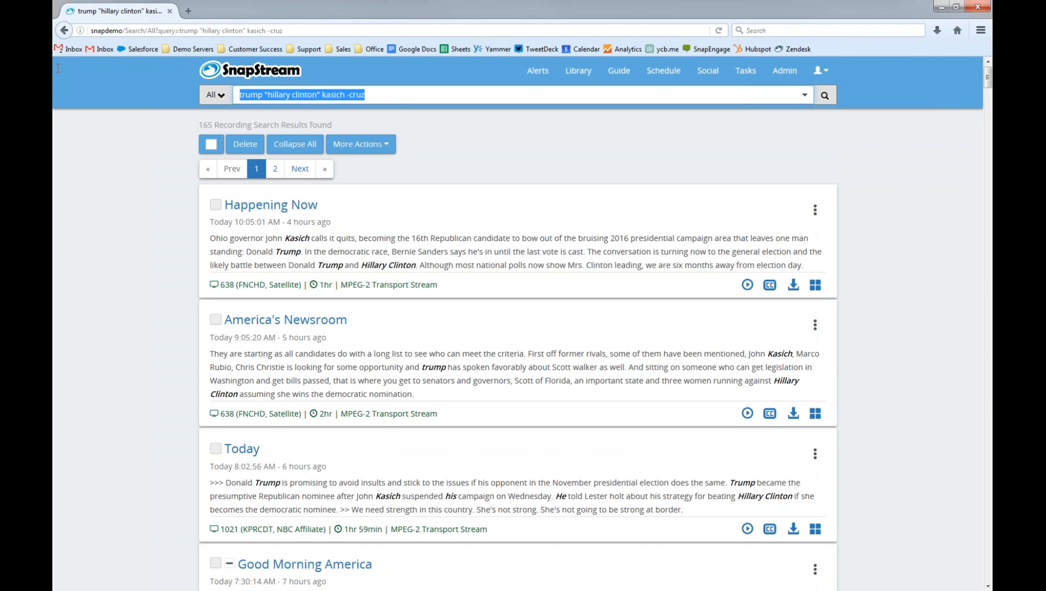
key("BackSpace")
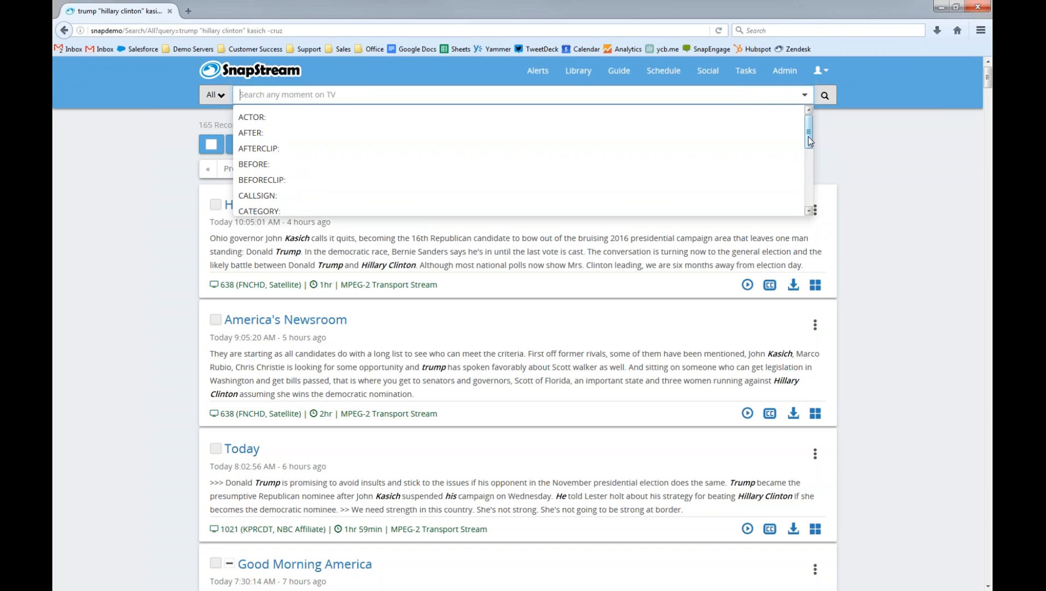
left_click_drag(808, 136, 812, 176)
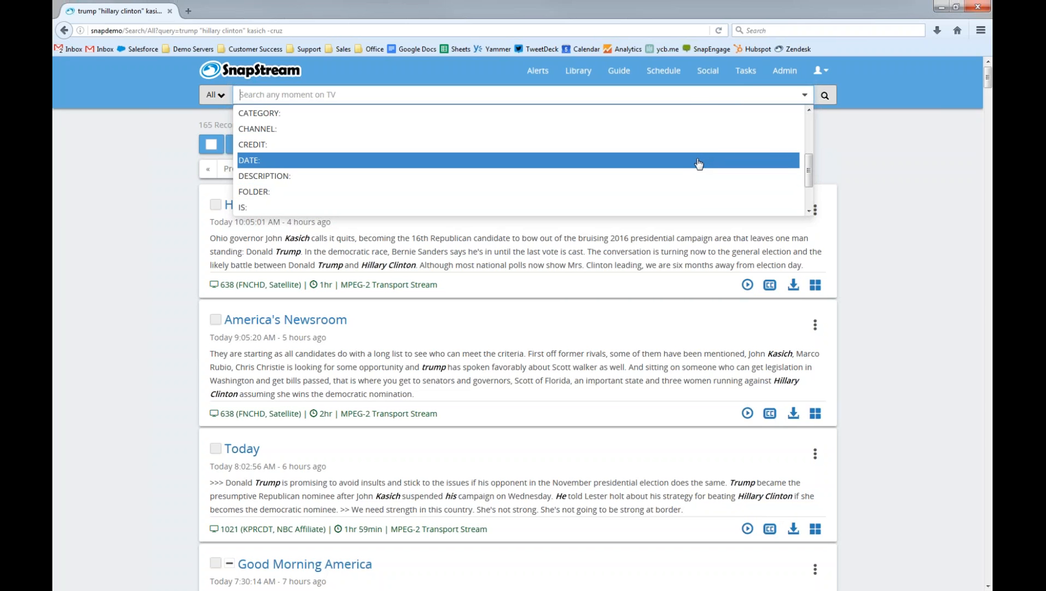
left_click(631, 131)
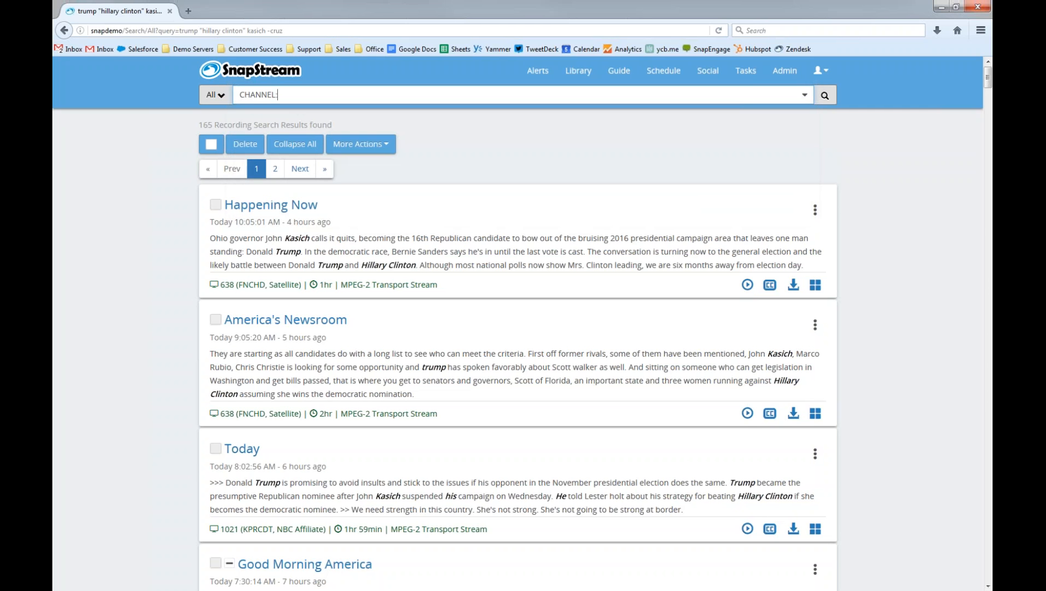
type("fnc")
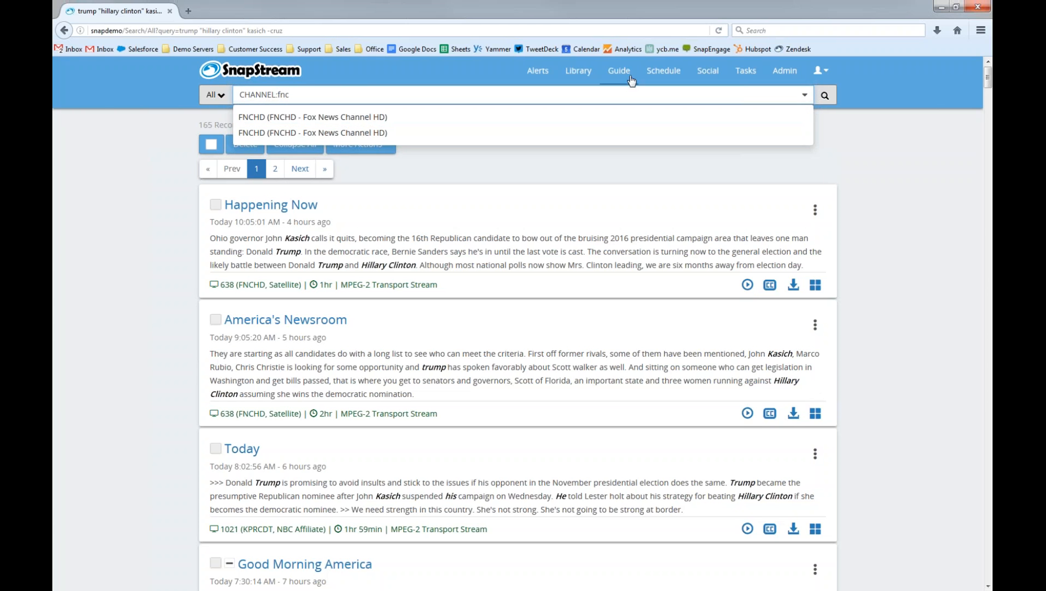
left_click(615, 116)
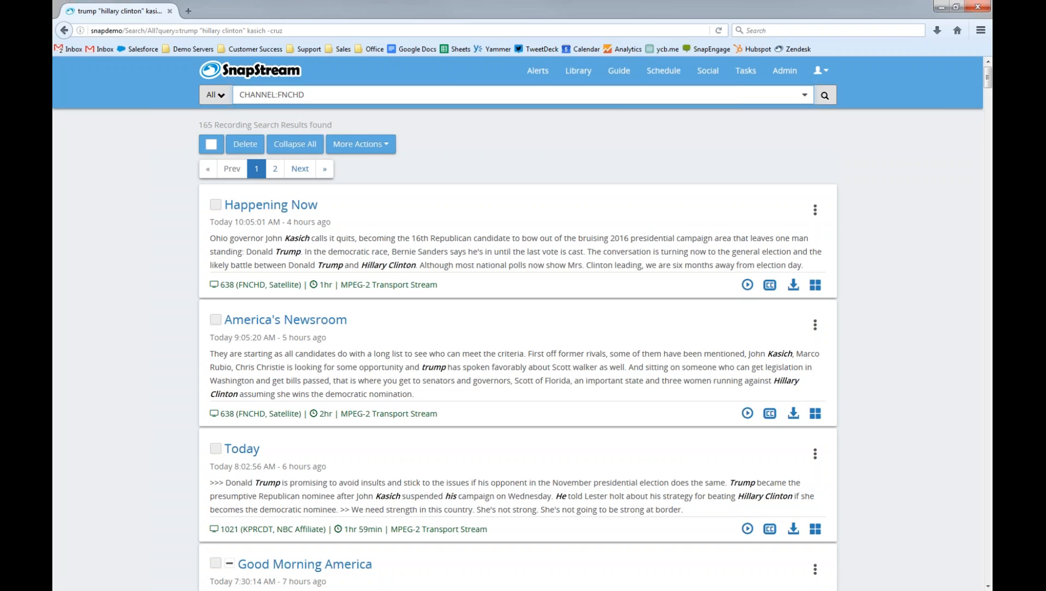
Add the phrase "hillary clinton" and the filter DATE:THISWEEK to the channel query, run the search, and check the result count.
type("hillary clinton\" da")
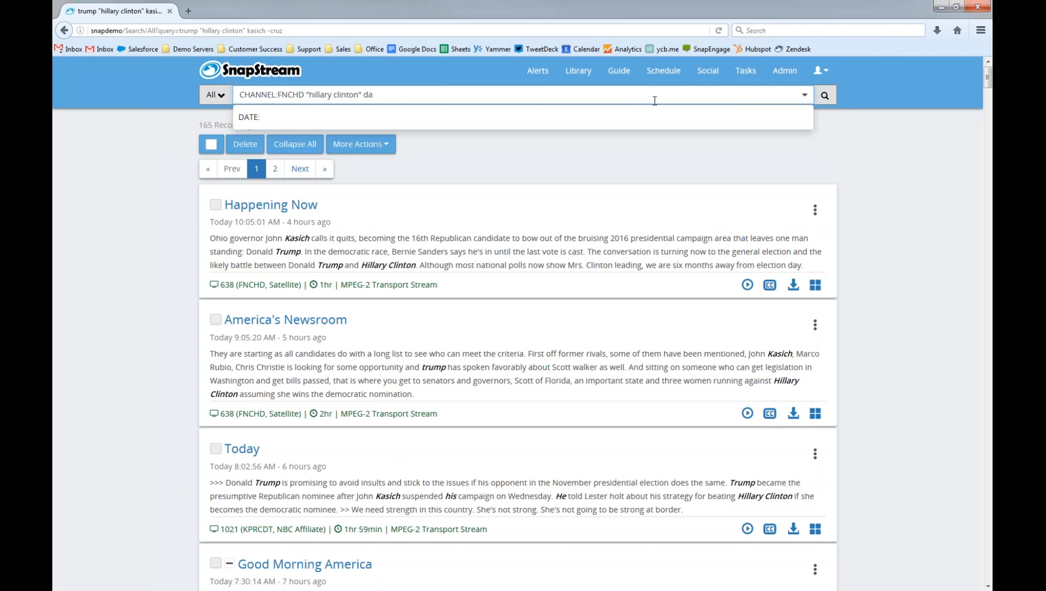
left_click(668, 120)
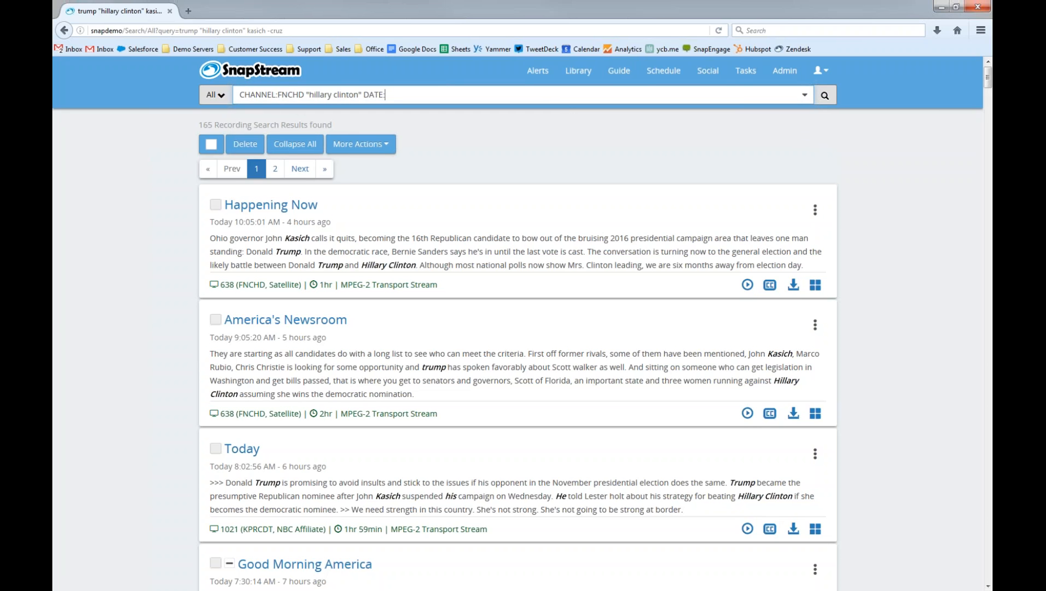
type("5/5/16")
key("BackSpace")
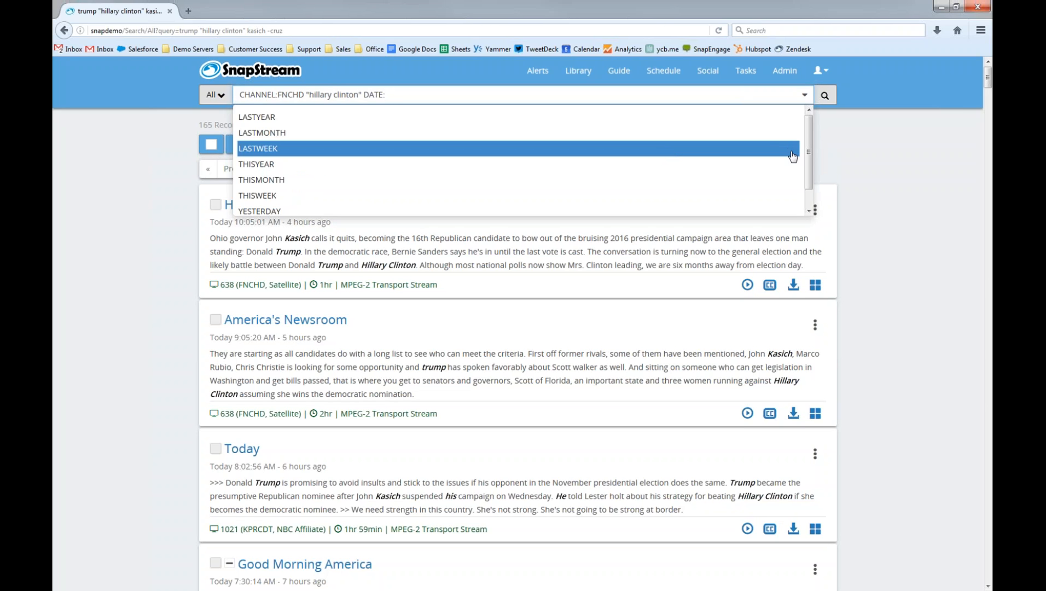
left_click_drag(808, 159, 805, 181)
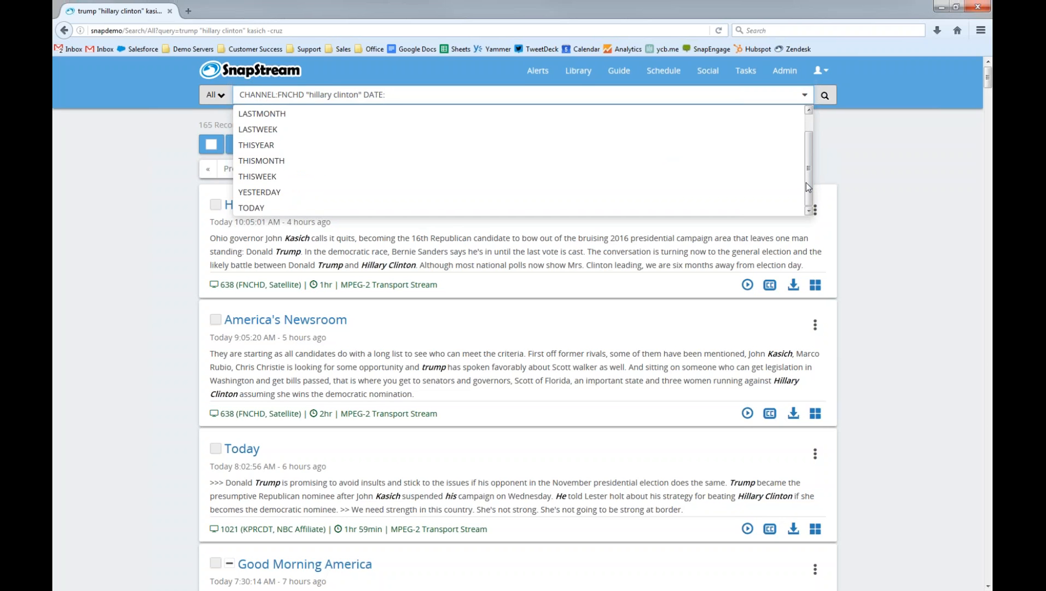
left_click_drag(806, 182, 806, 170)
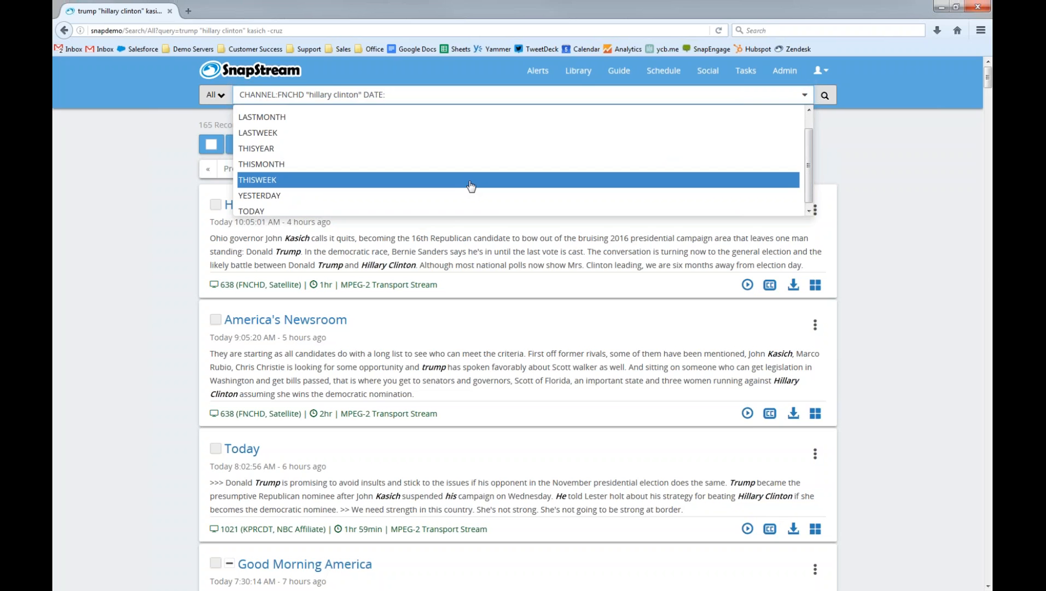
left_click(470, 180)
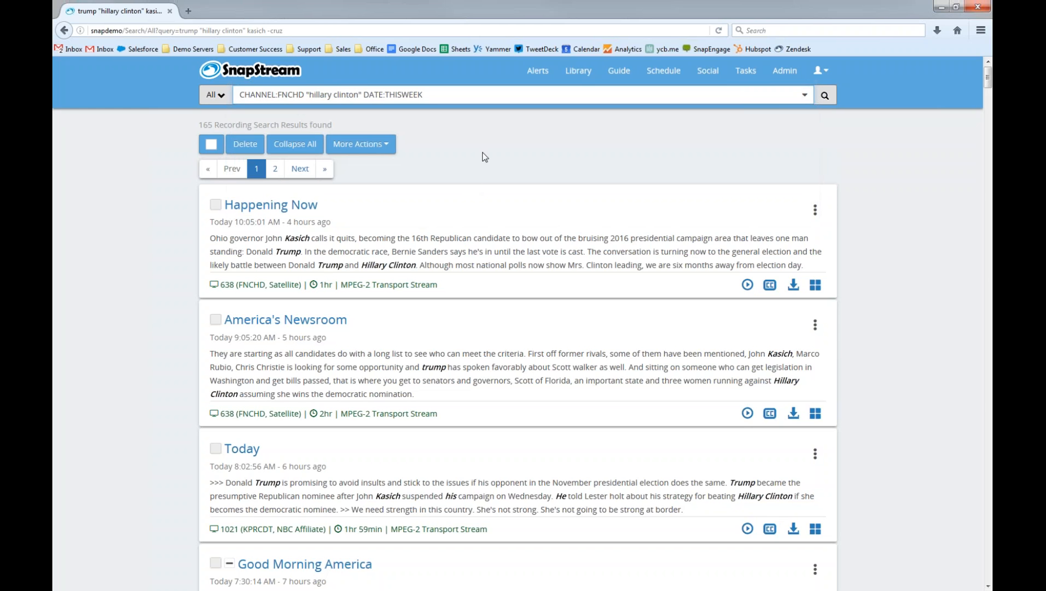
left_click(827, 95)
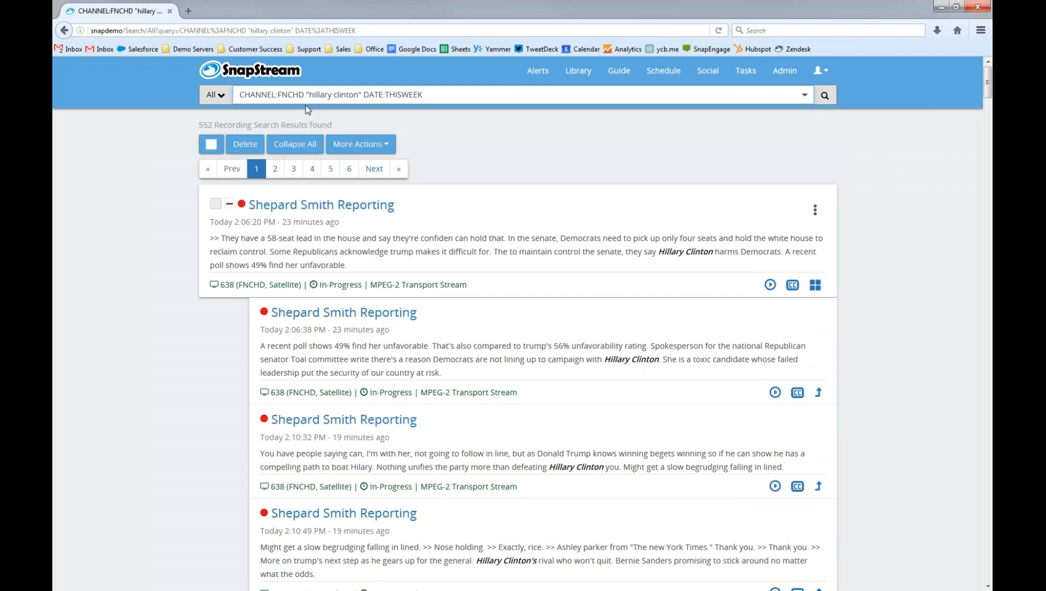
left_click_drag(197, 128, 212, 135)
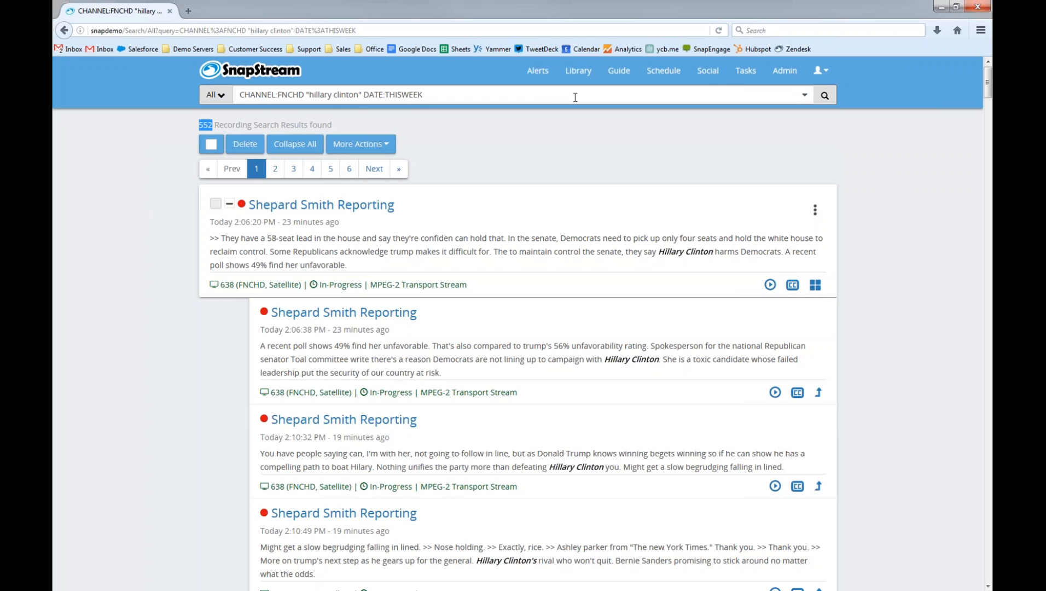
Open the social media dashboard and view all queued tweets.
left_click(706, 78)
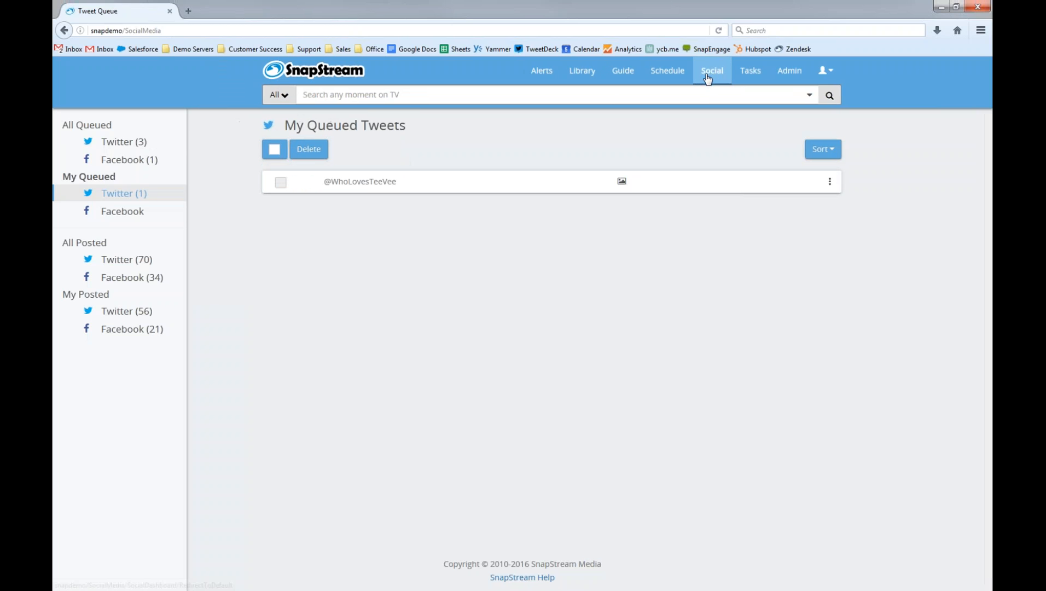
left_click(129, 147)
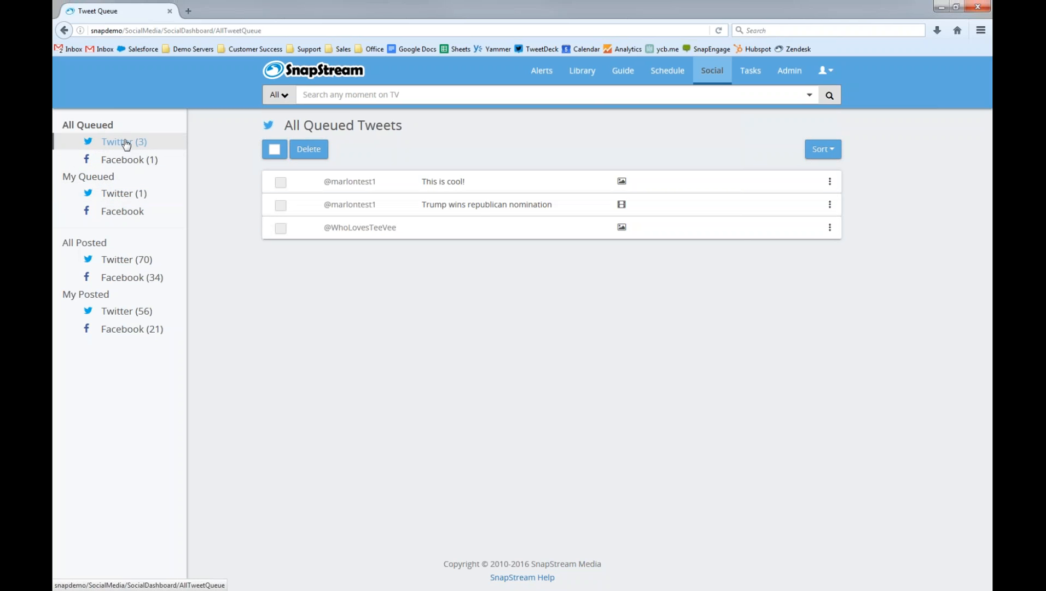
Expand the queued tweet "Trump wins republican nomination" and play its attached video.
left_click(492, 212)
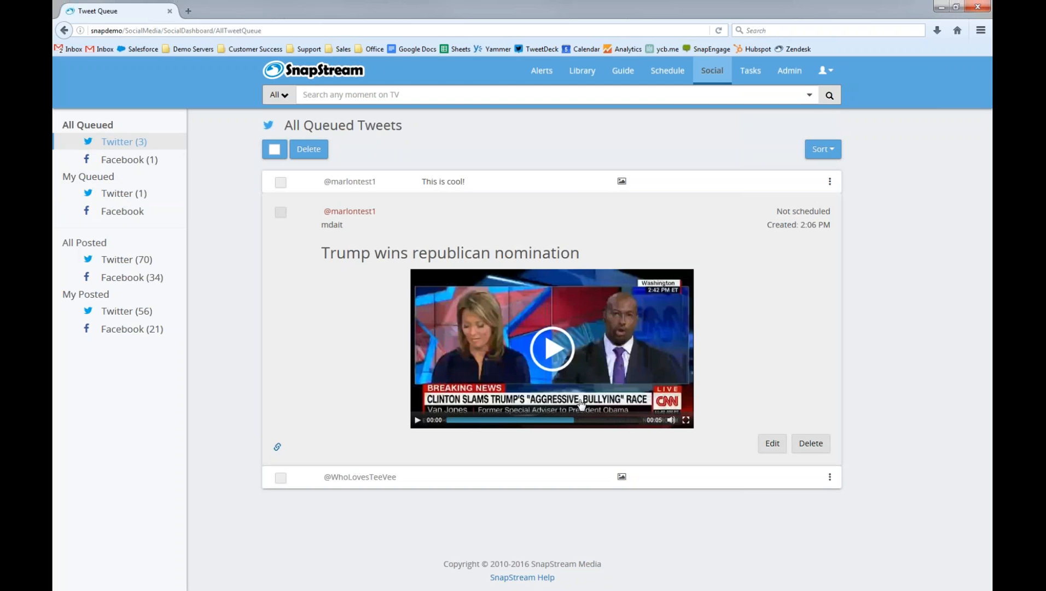
left_click(561, 351)
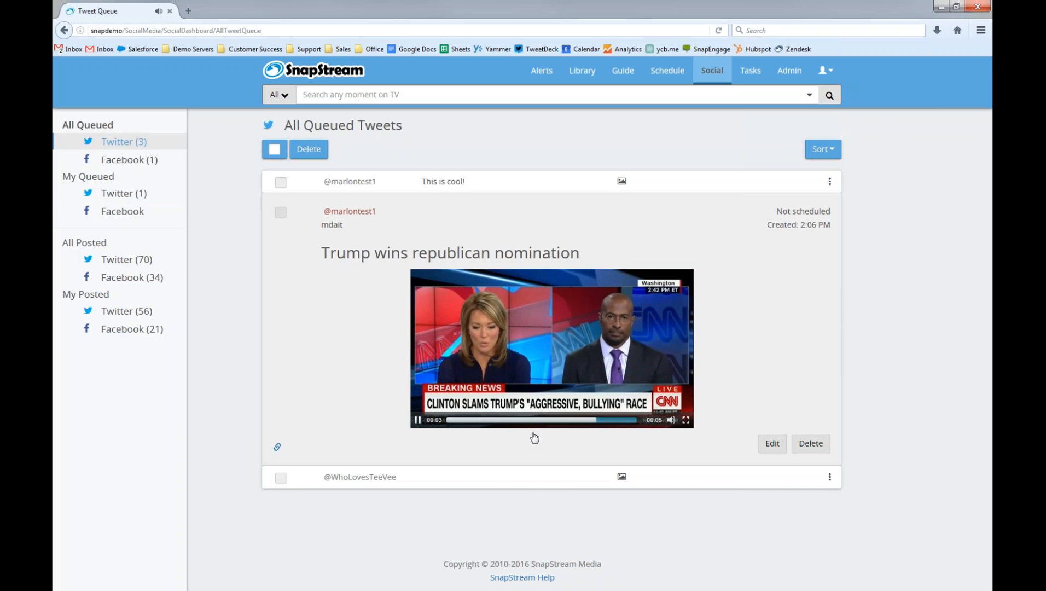
Open the queued tweet "This is cool!" for editing and replace its text with "No bueno?".
left_click(477, 191)
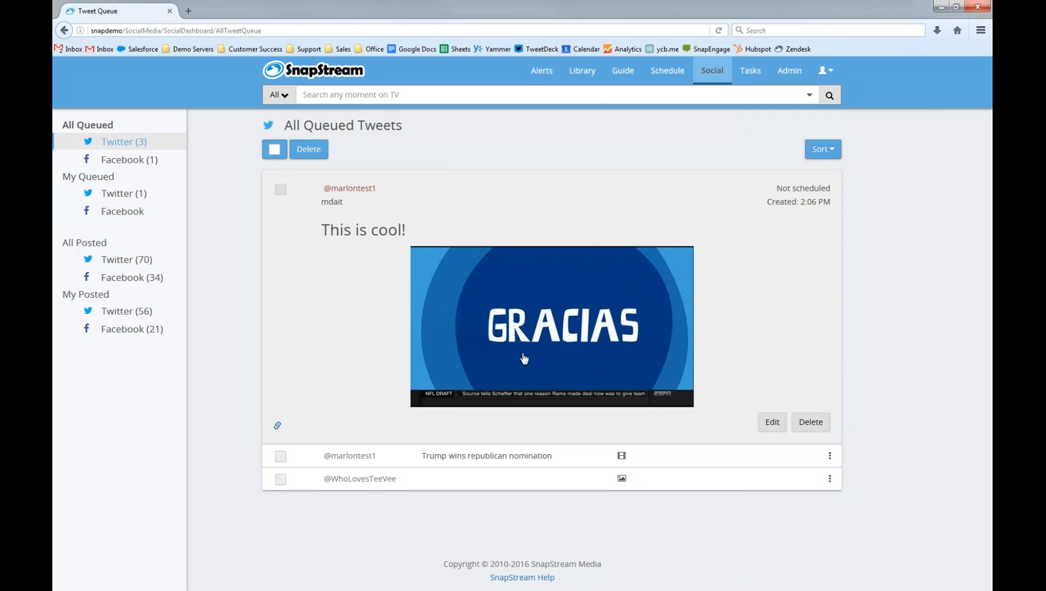
left_click(771, 423)
left_click_drag(412, 259, 152, 224)
type("No bueno?")
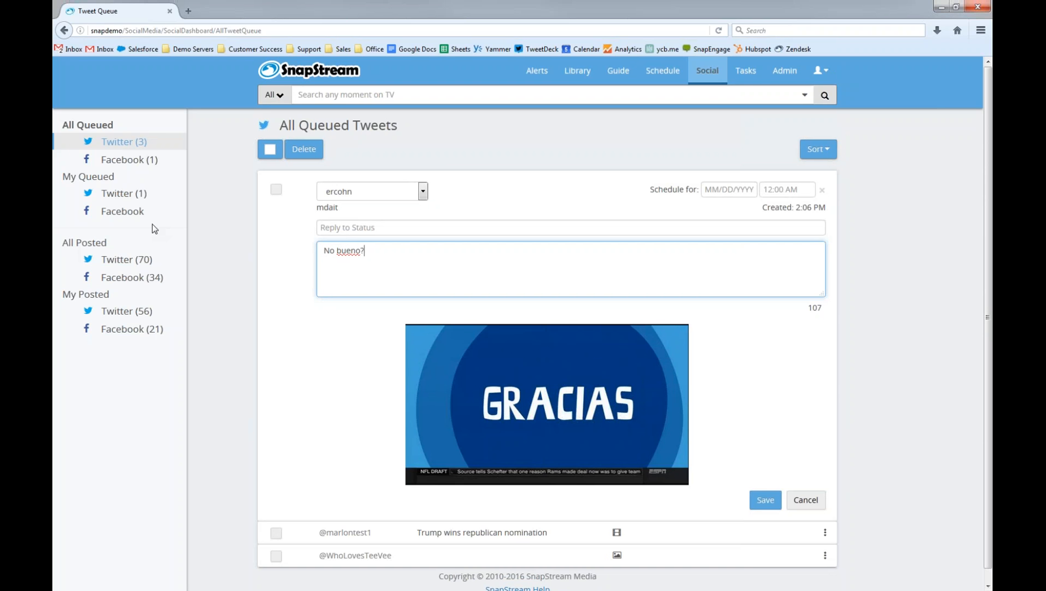
Assign the edited tweet to the WhoLovesTeeVee account, save it, and post it.
left_click(423, 191)
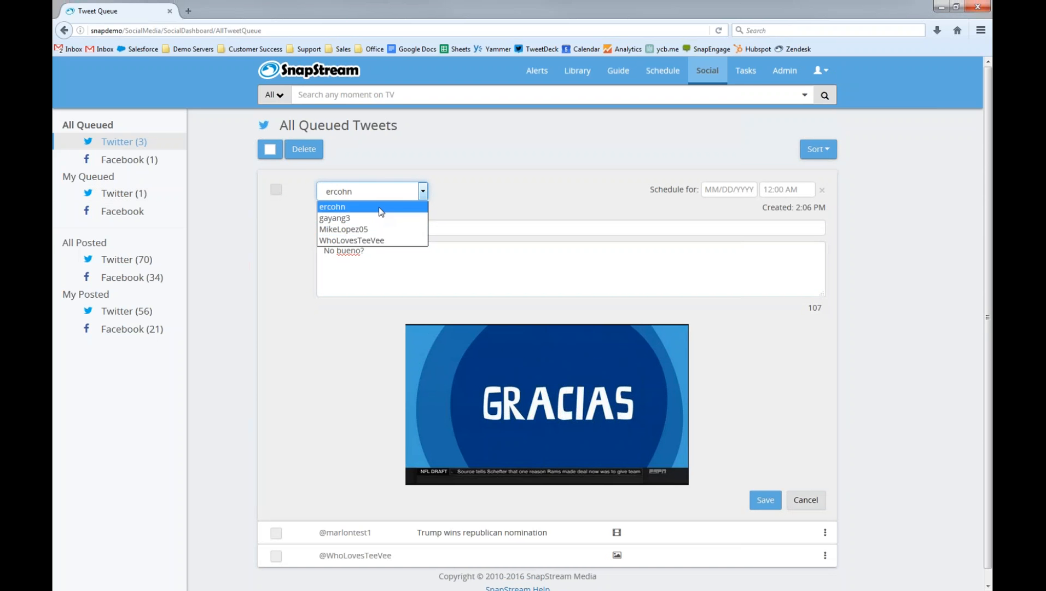
left_click(377, 240)
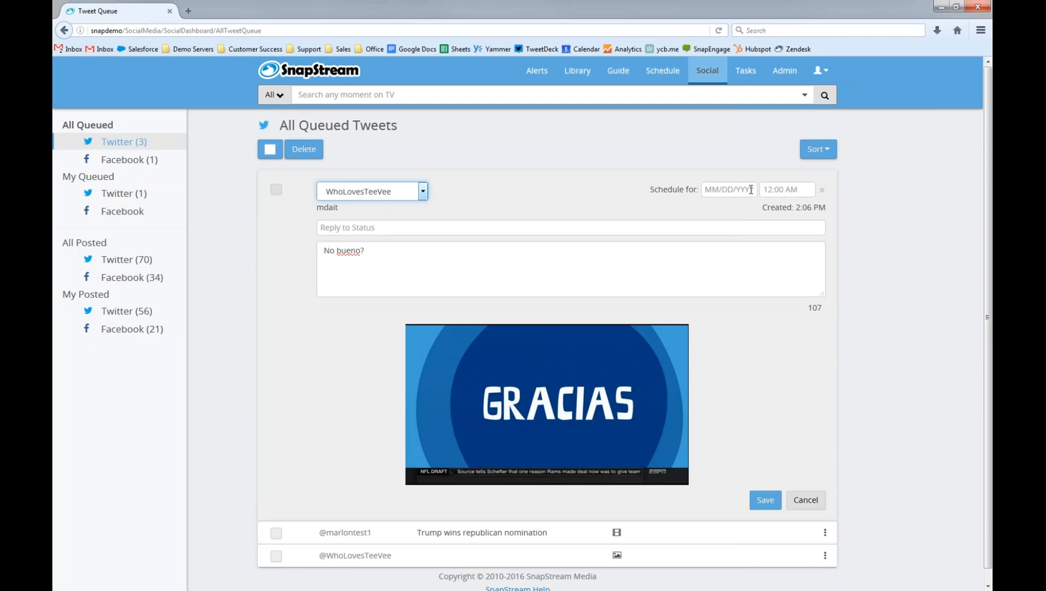
left_click(772, 504)
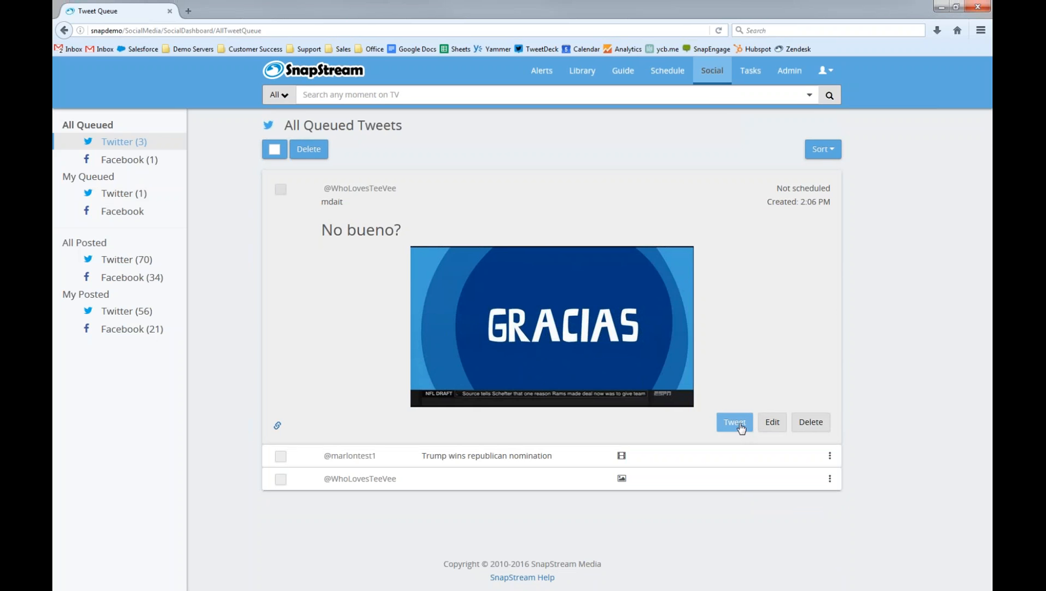
left_click(739, 424)
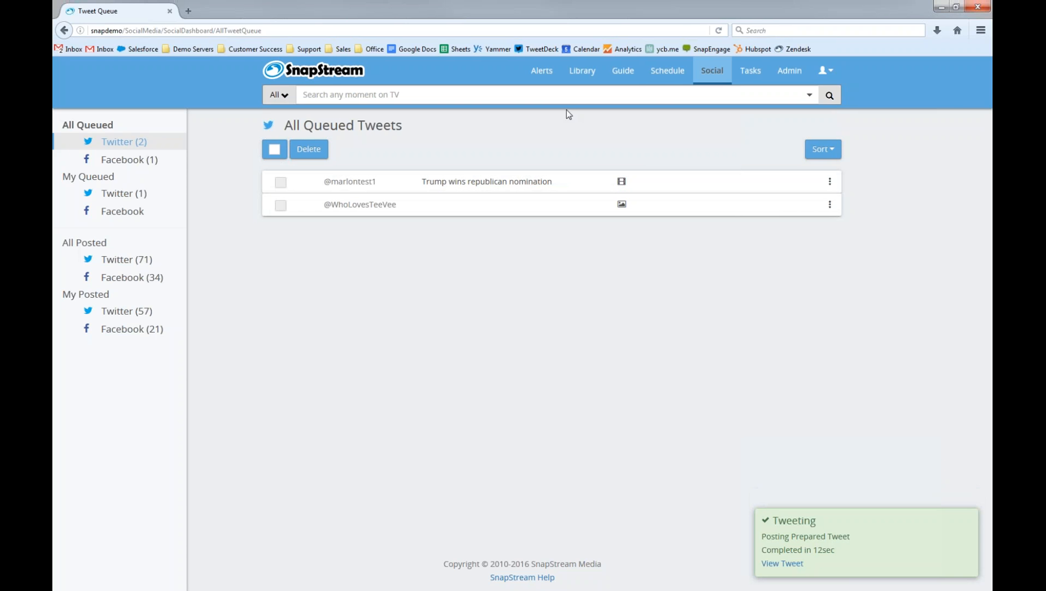
Open the HARDtalk recording from the library and mark a clip range of about 9 seconds near its start.
left_click(590, 74)
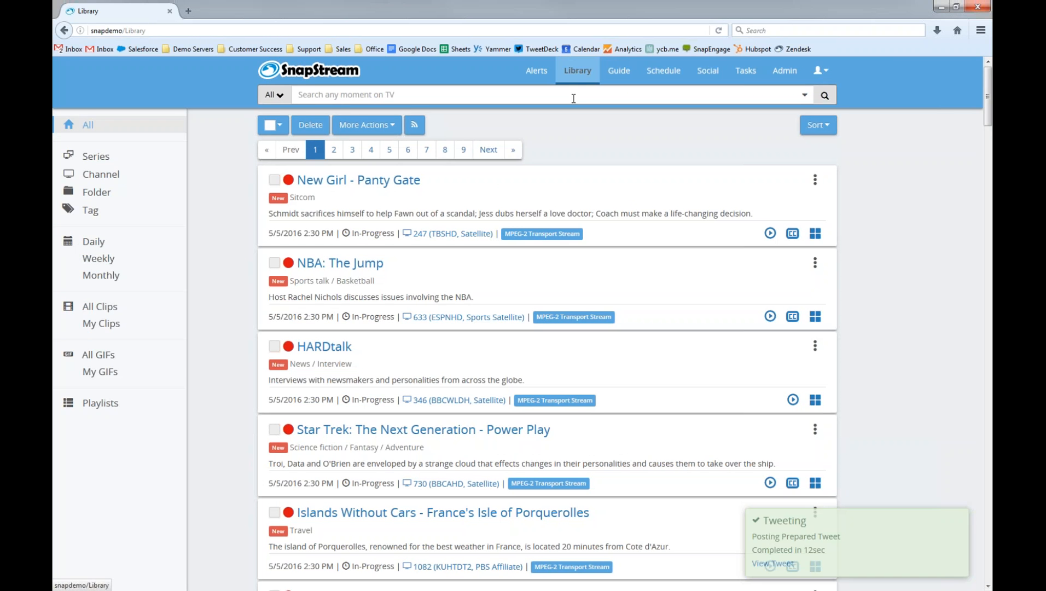
left_click(340, 350)
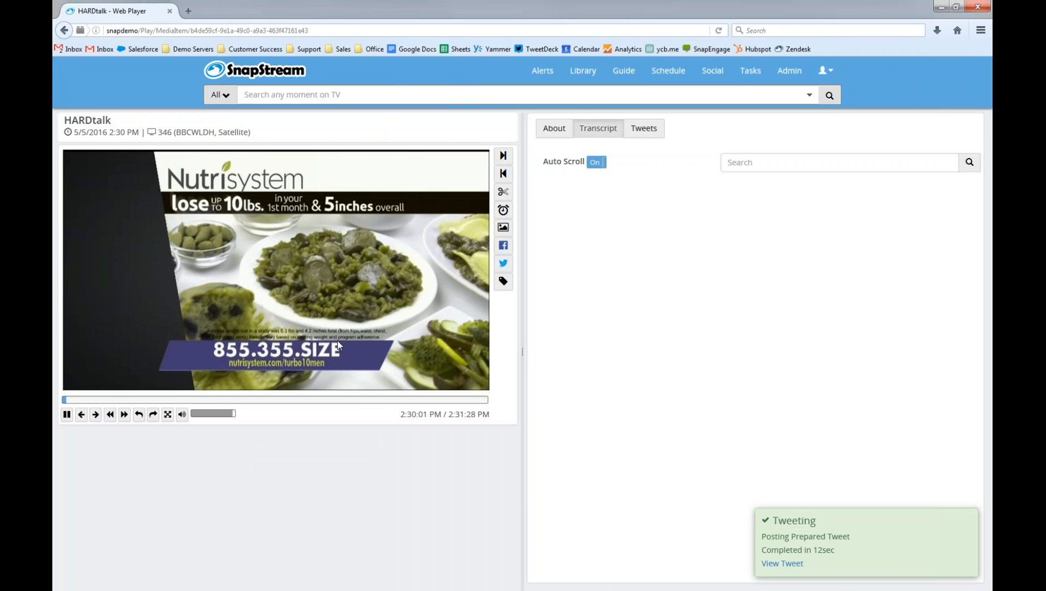
left_click(112, 400)
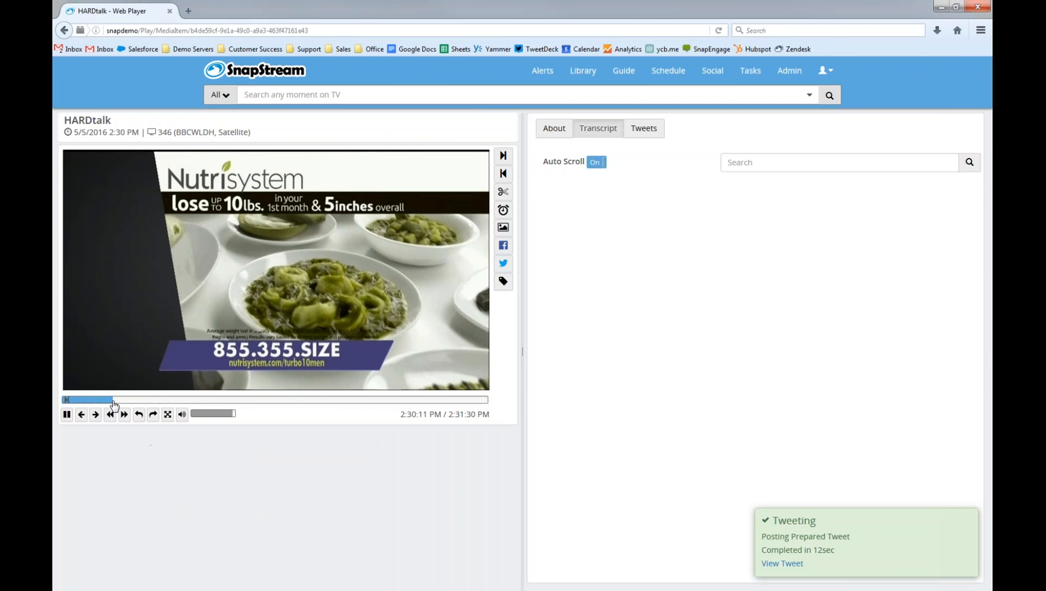
key("bracketright")
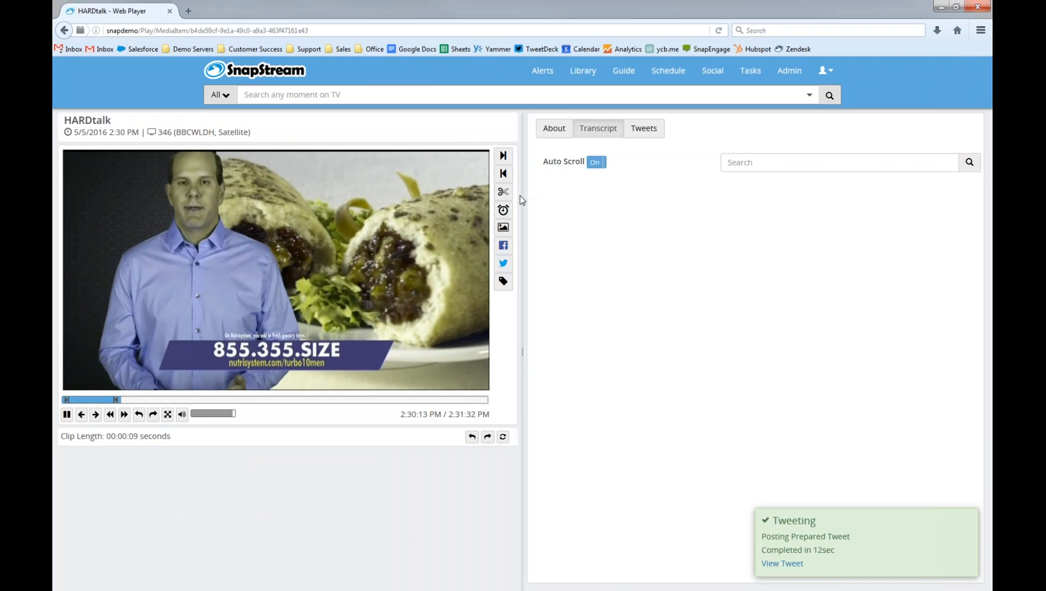
Start a clip from the marked range titled "HardTalk Clip" and set it to upload to YouTube.
left_click(503, 196)
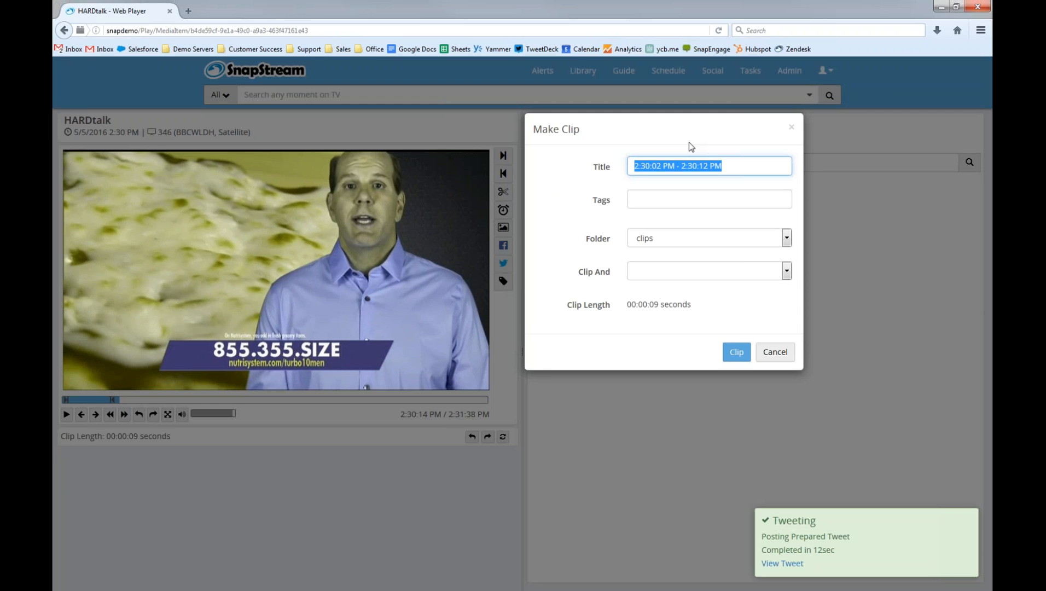
type("HardTalk Clip")
key("Return")
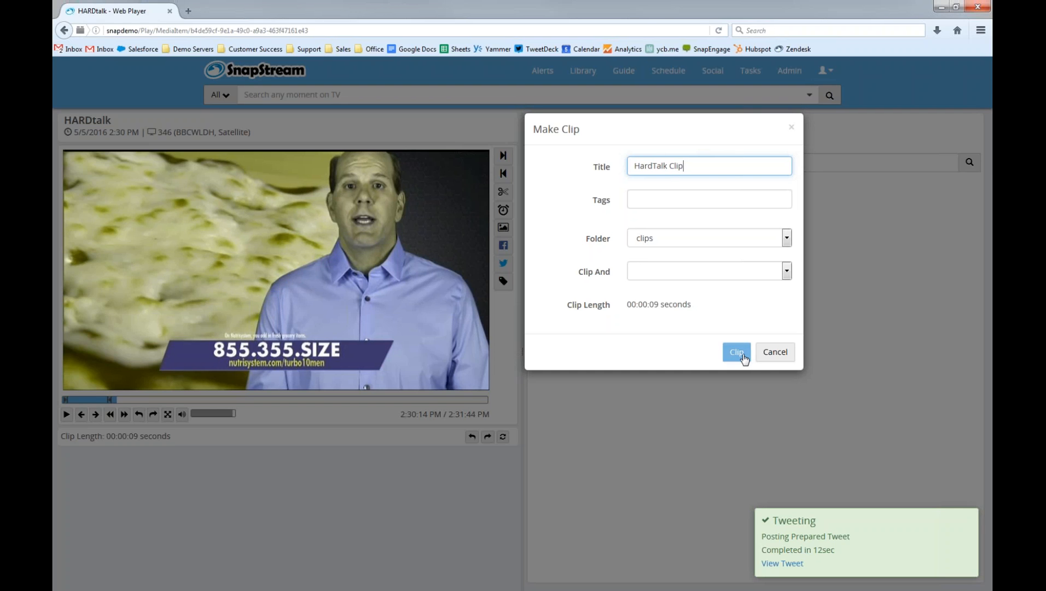
left_click(664, 277)
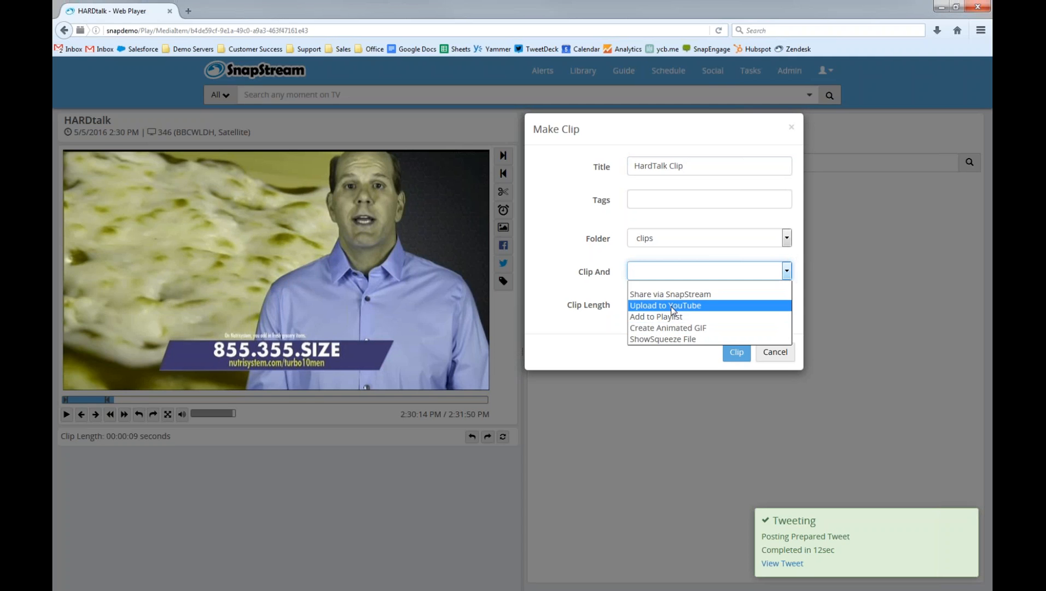
left_click(673, 309)
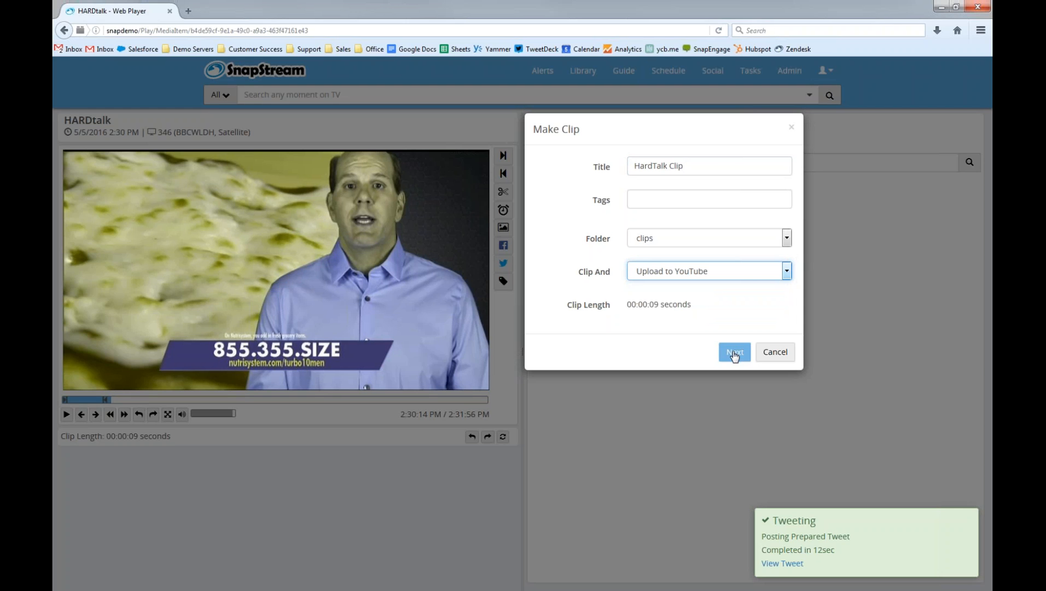
left_click(734, 353)
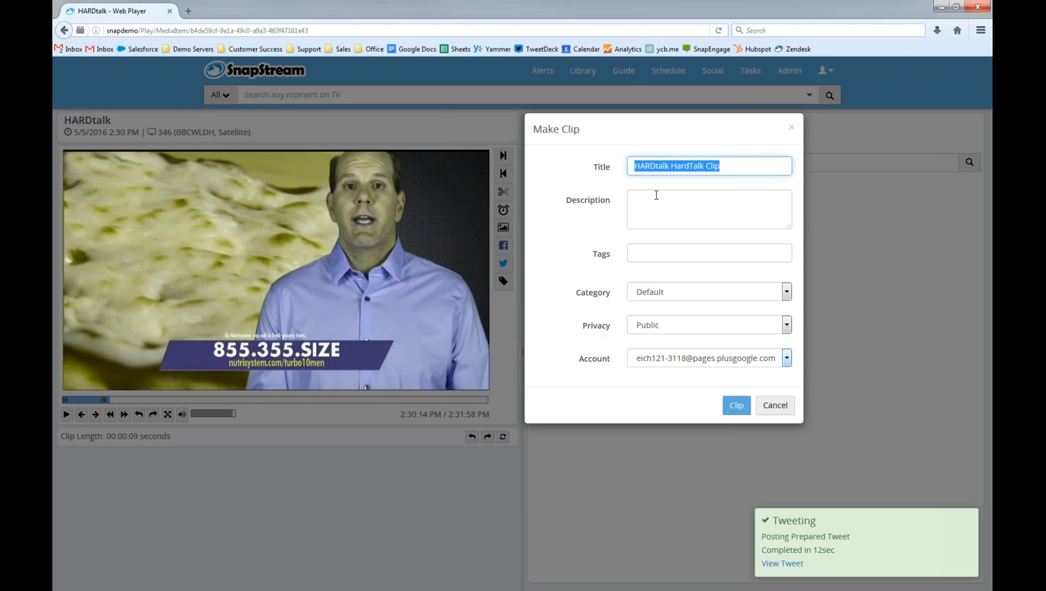
Look through the YouTube description, category, privacy and account options for the clip, then cancel making it.
left_click(661, 209)
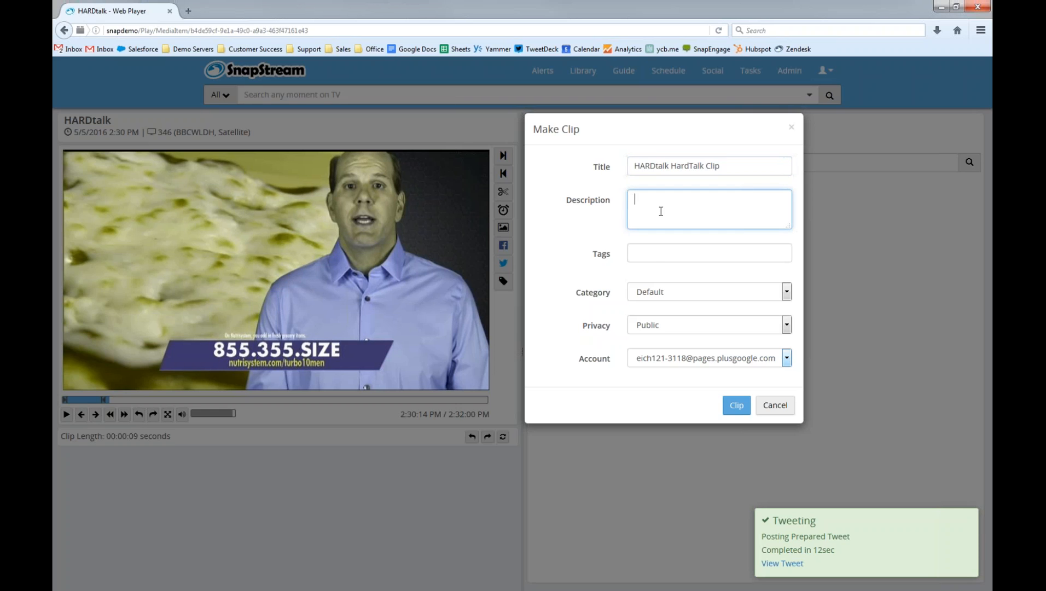
left_click(635, 292)
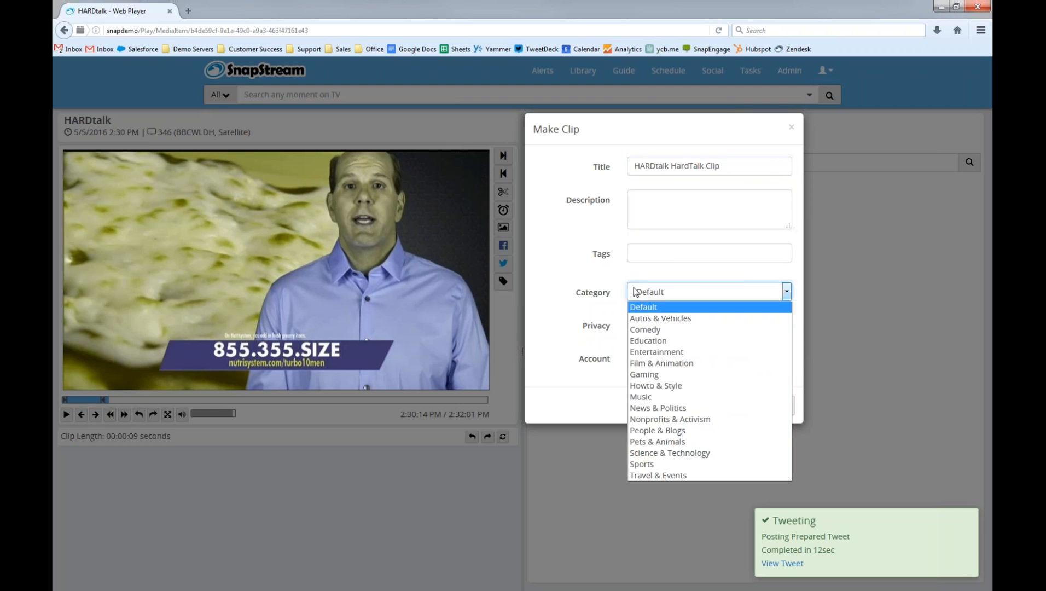
left_click(605, 308)
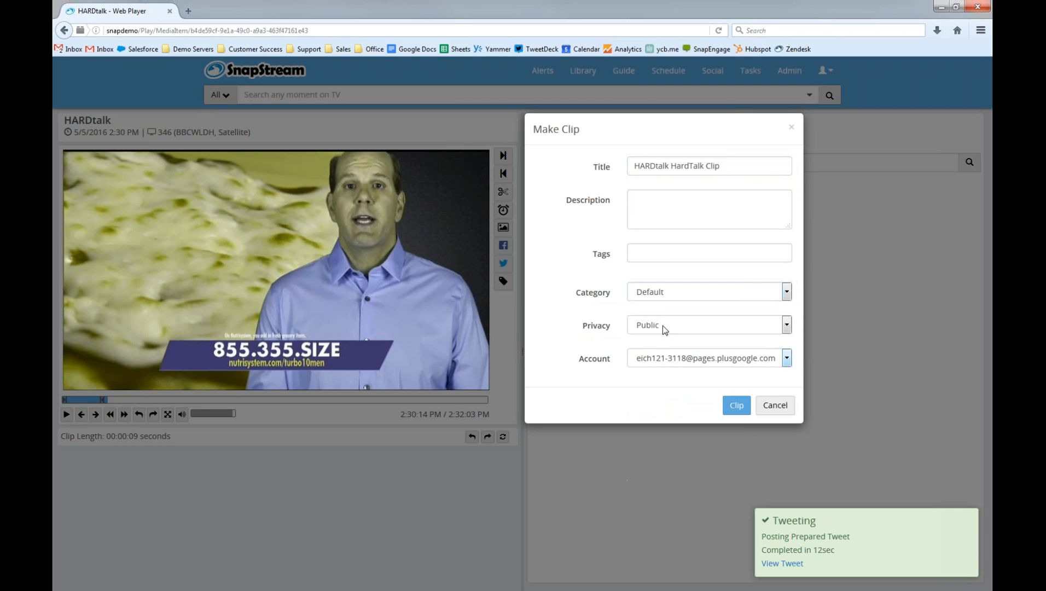
left_click(662, 329)
left_click(609, 329)
left_click(661, 357)
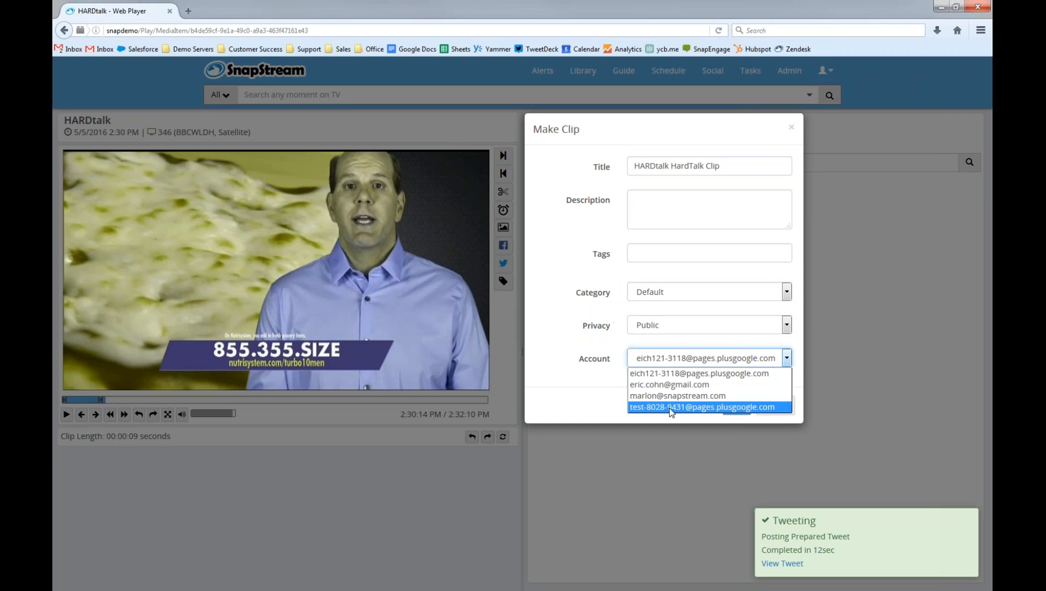
left_click(671, 373)
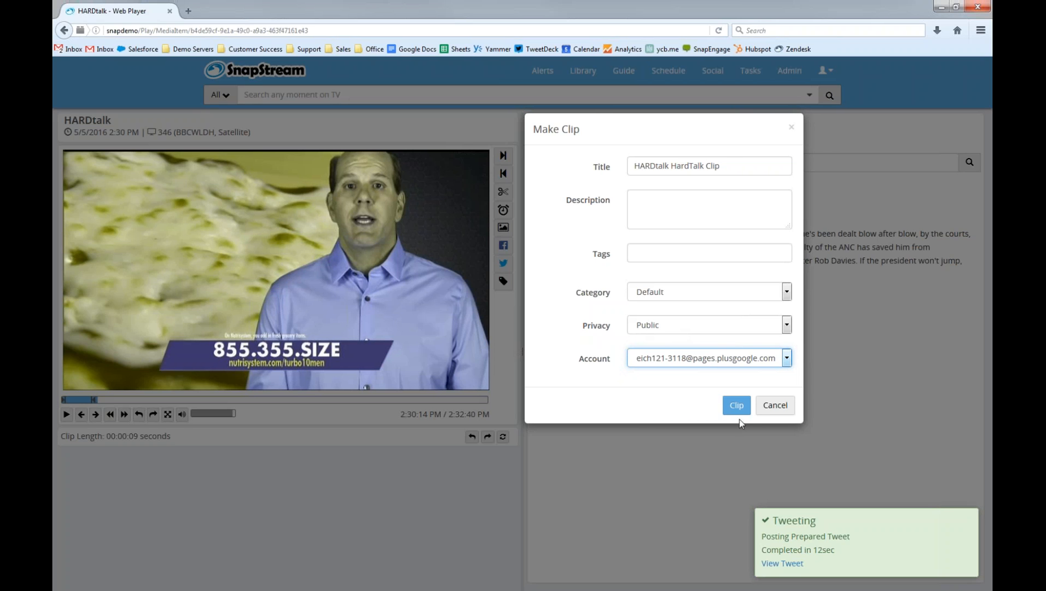
left_click(775, 404)
left_click(457, 294)
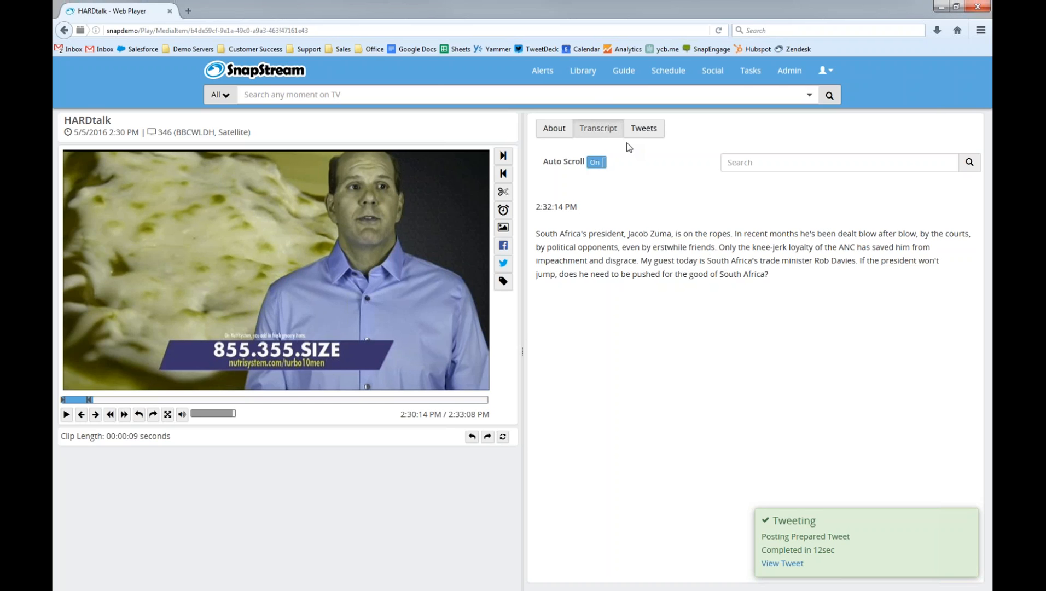
Play the "General Hospital!" clip from the list of all clips, pause it, and dismiss the tweeting notification.
left_click(590, 77)
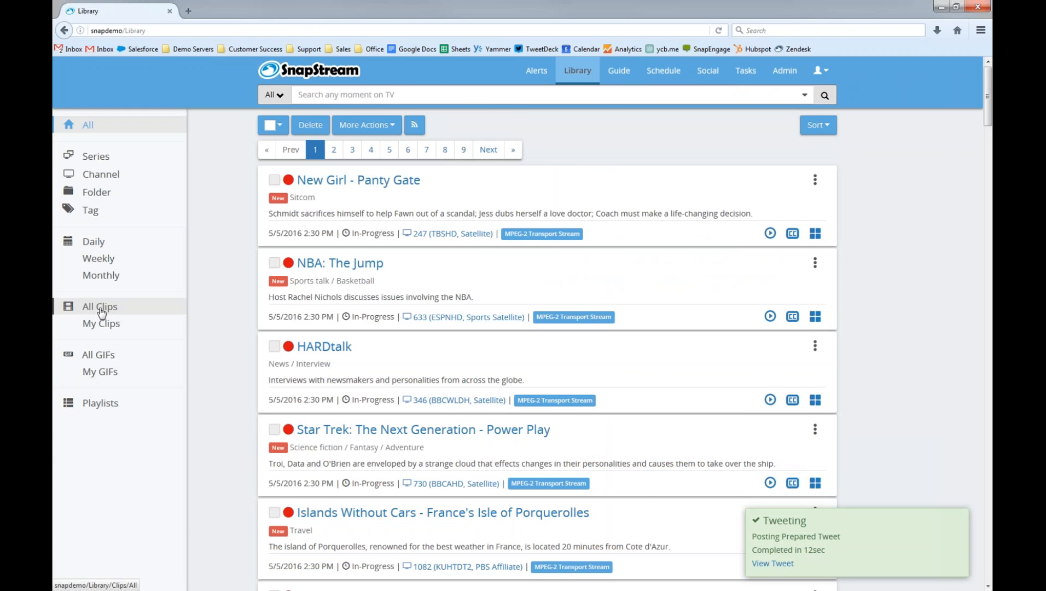
left_click(100, 311)
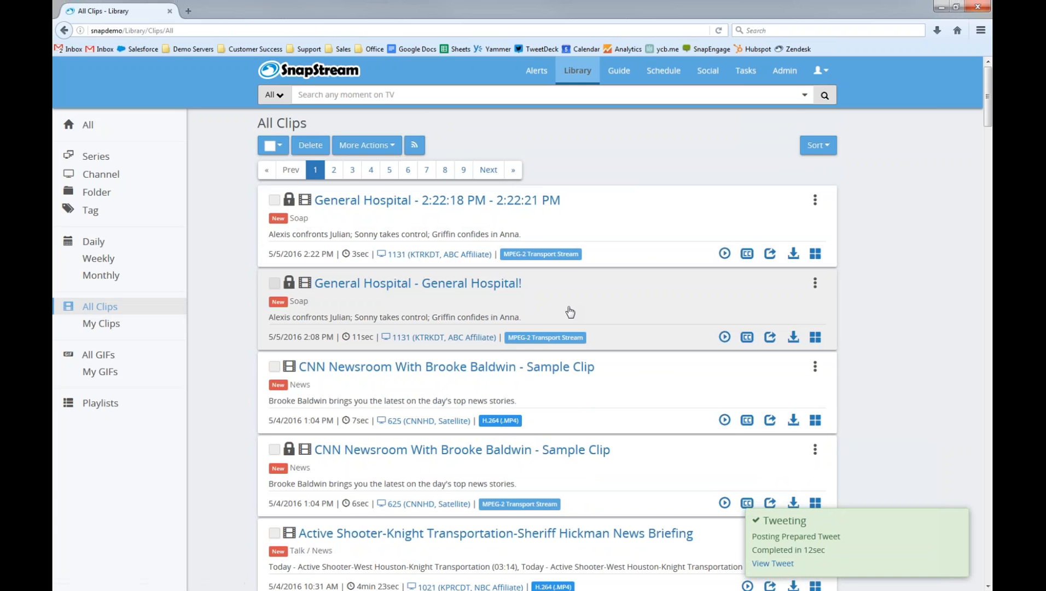
left_click(490, 282)
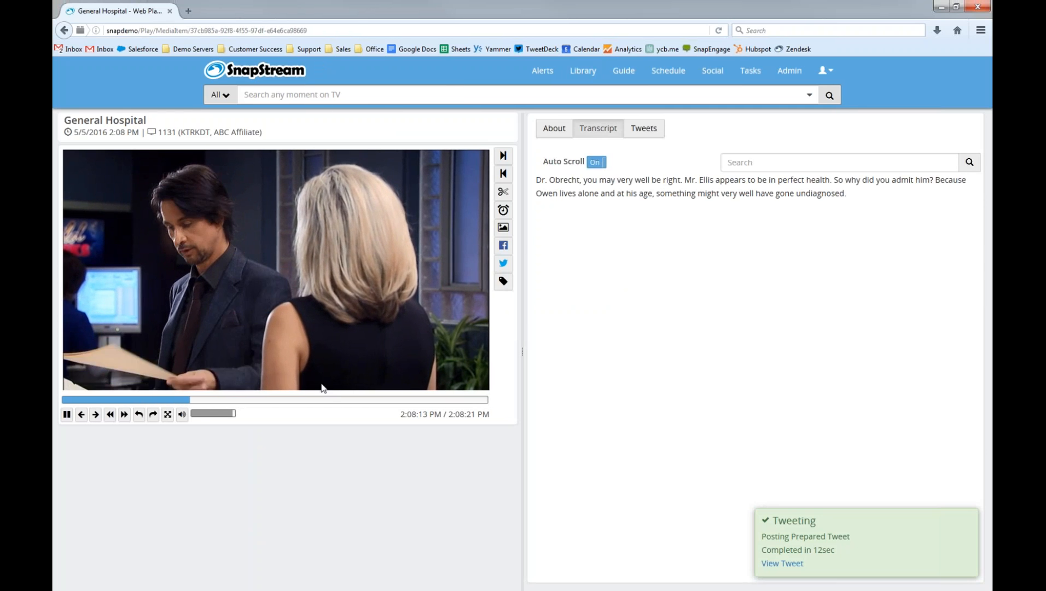
left_click(292, 328)
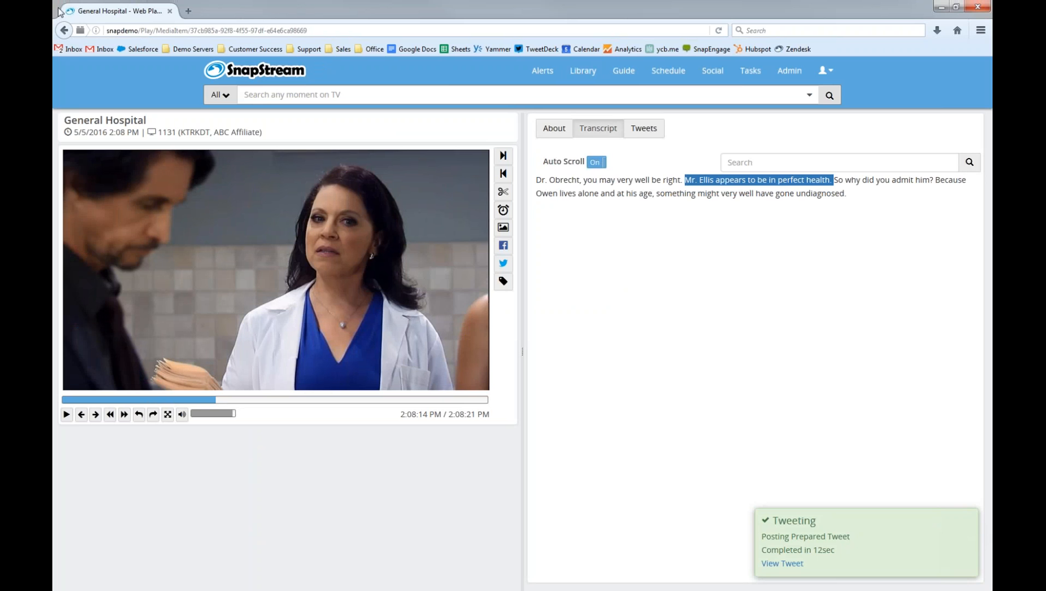
left_click(969, 526)
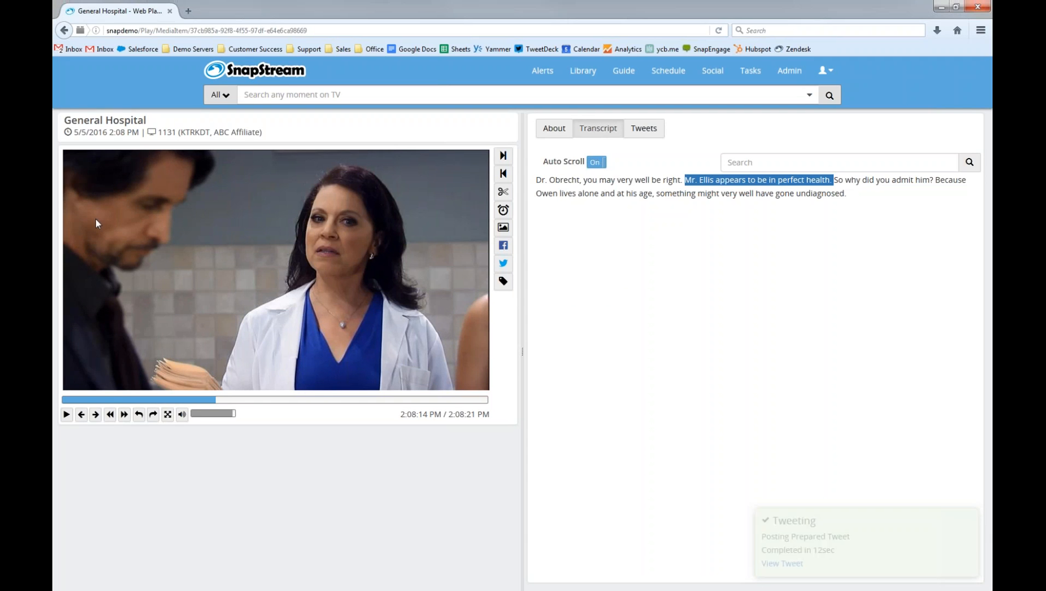
Return to the full list of recordings and open the transcript of "Star Trek: The Next Generation - Power Play".
left_click(63, 31)
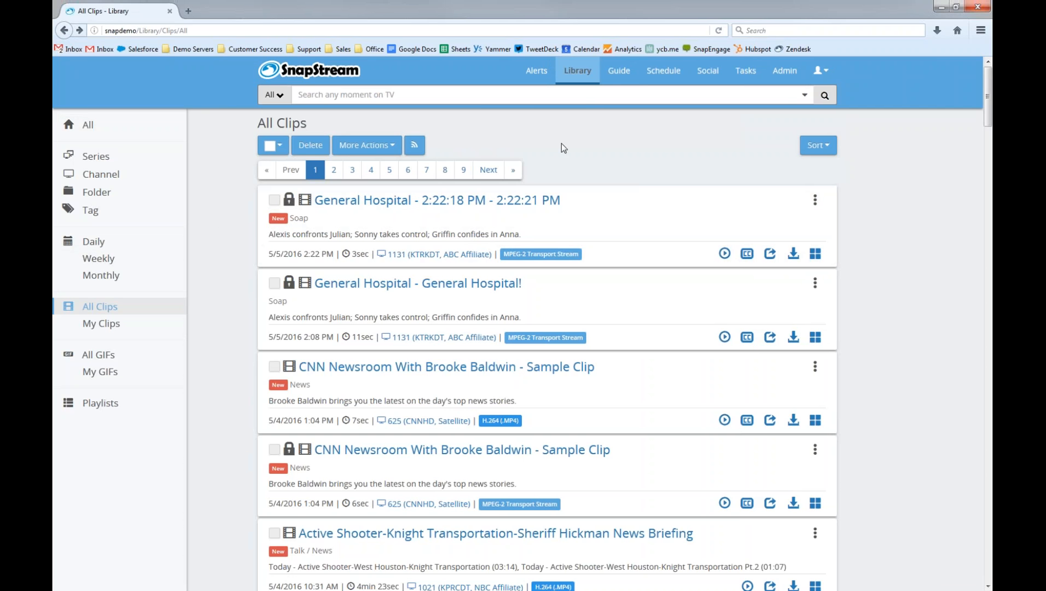
left_click(102, 130)
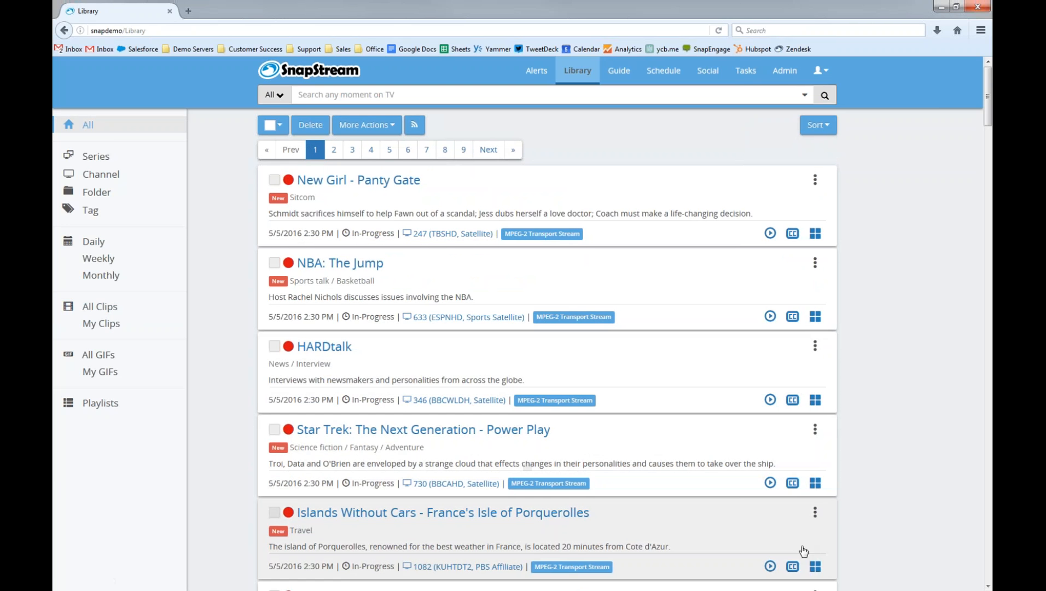
left_click(793, 484)
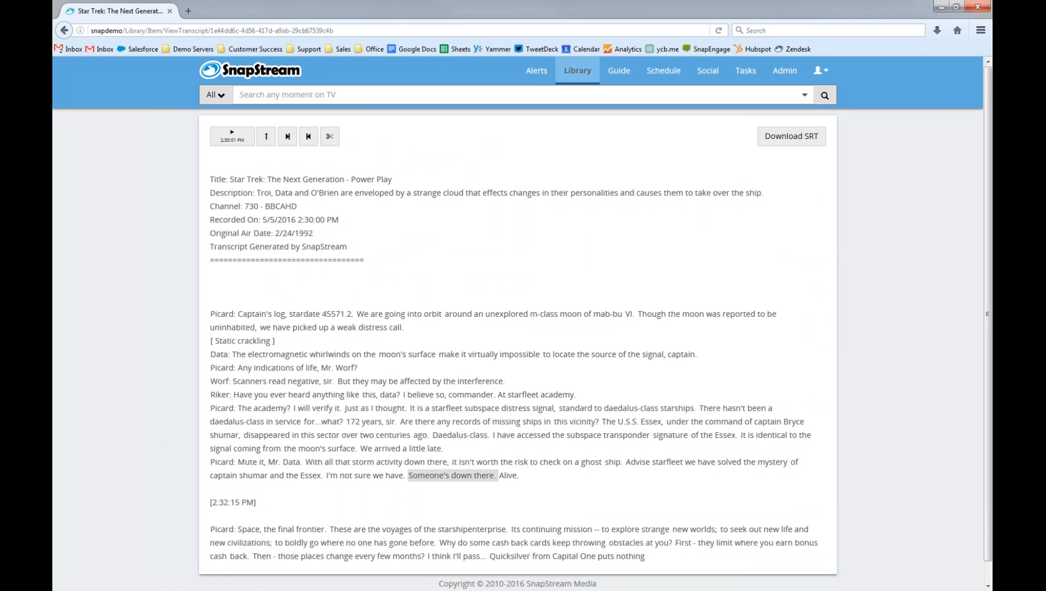
Read through the transcript and select its opening passage from "Picard: Captain's log" through "Alive.".
scroll(507, 307, "down", 1)
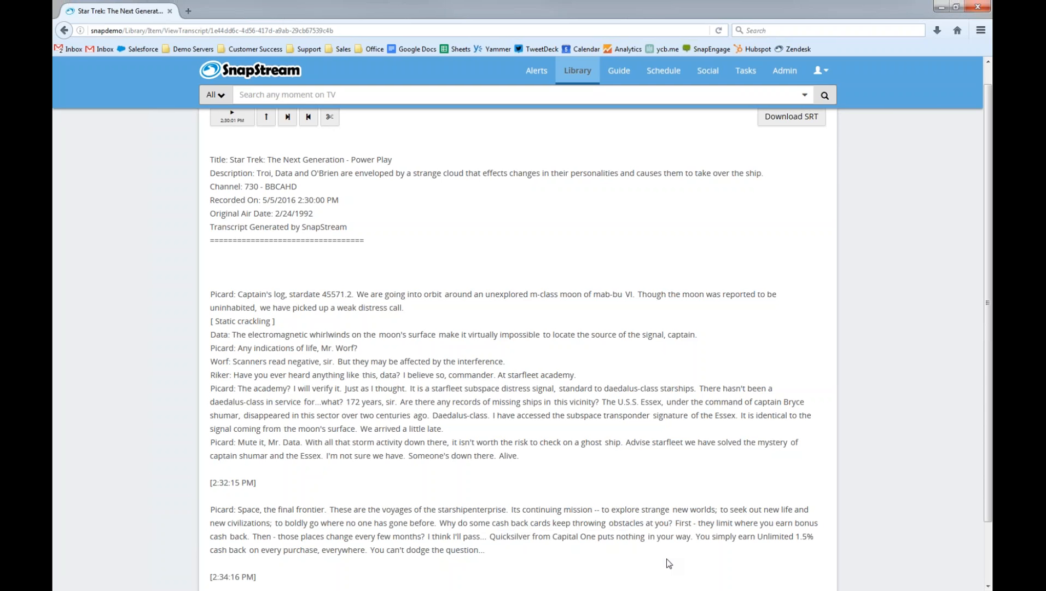
scroll(702, 495, "down", 3)
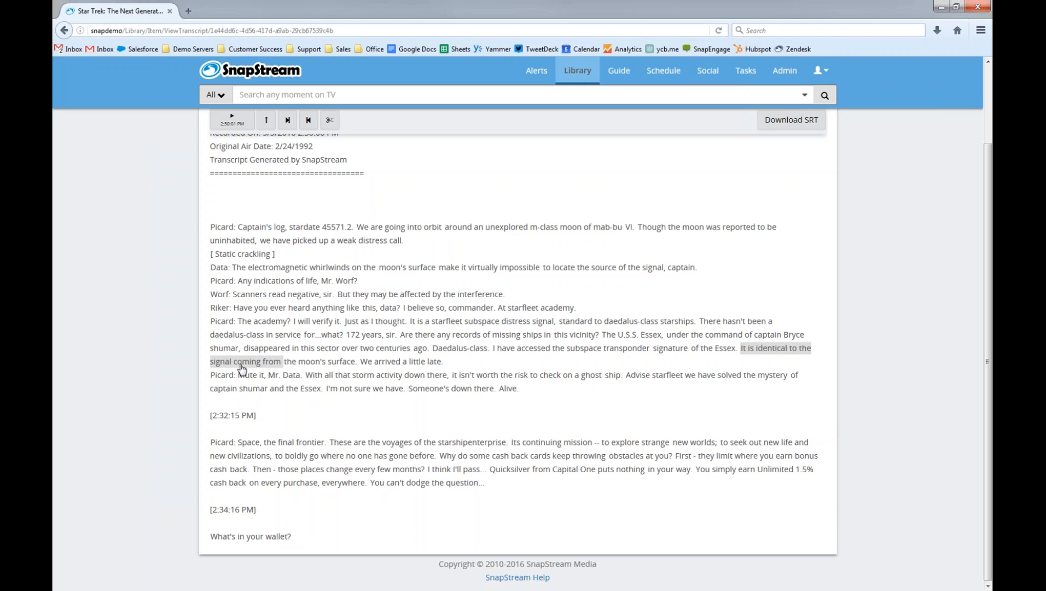
scroll(243, 366, "up", 2)
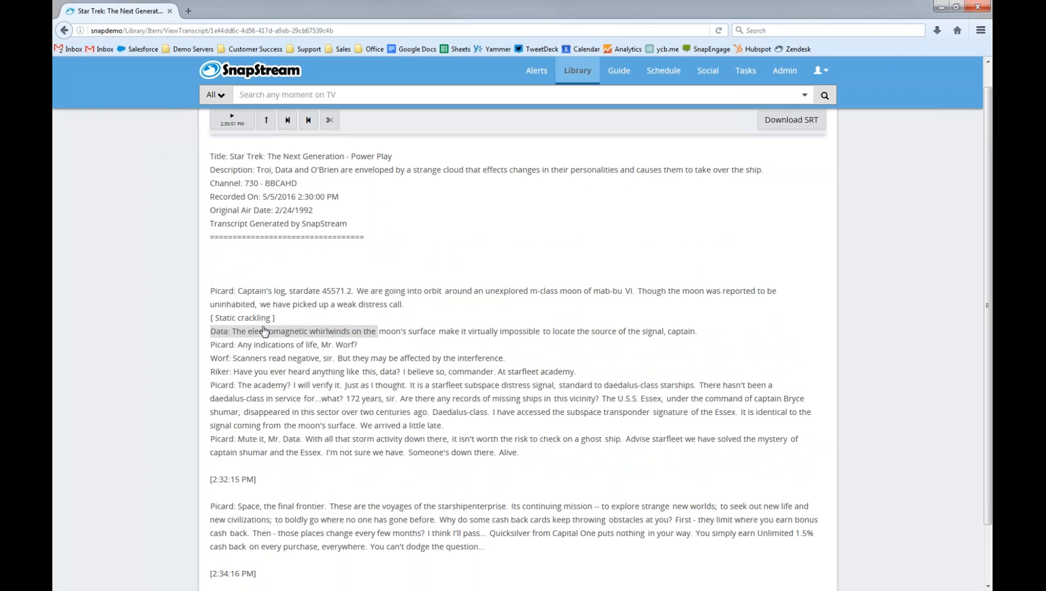
left_click_drag(201, 280, 529, 463)
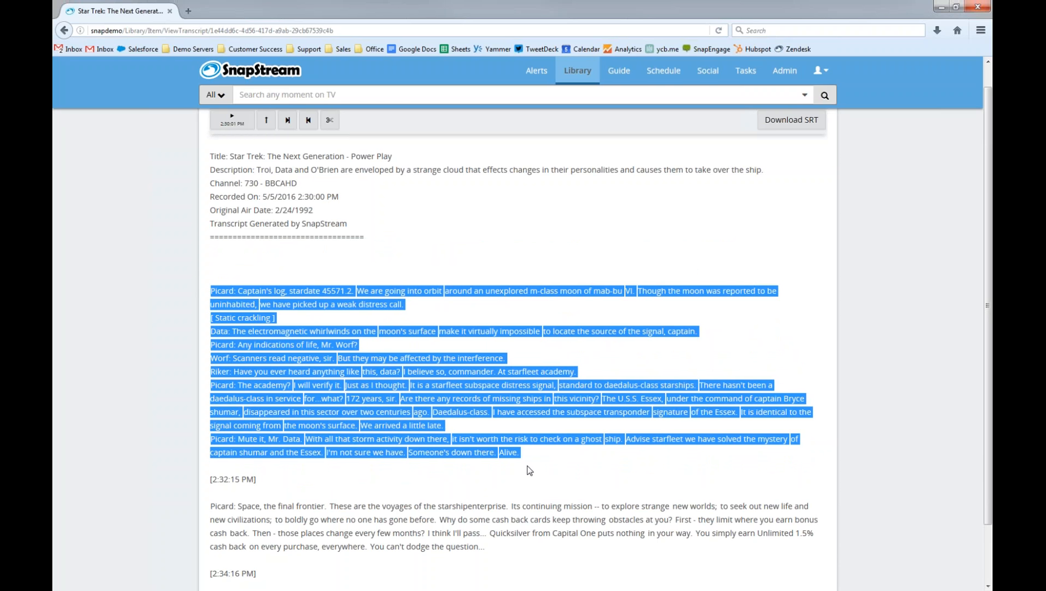
Mark the transcript from "Picard: Any indications of life, Mr. Worf?" to "With all that storm activity down there" as a clip, then cancel making it.
left_click(564, 482)
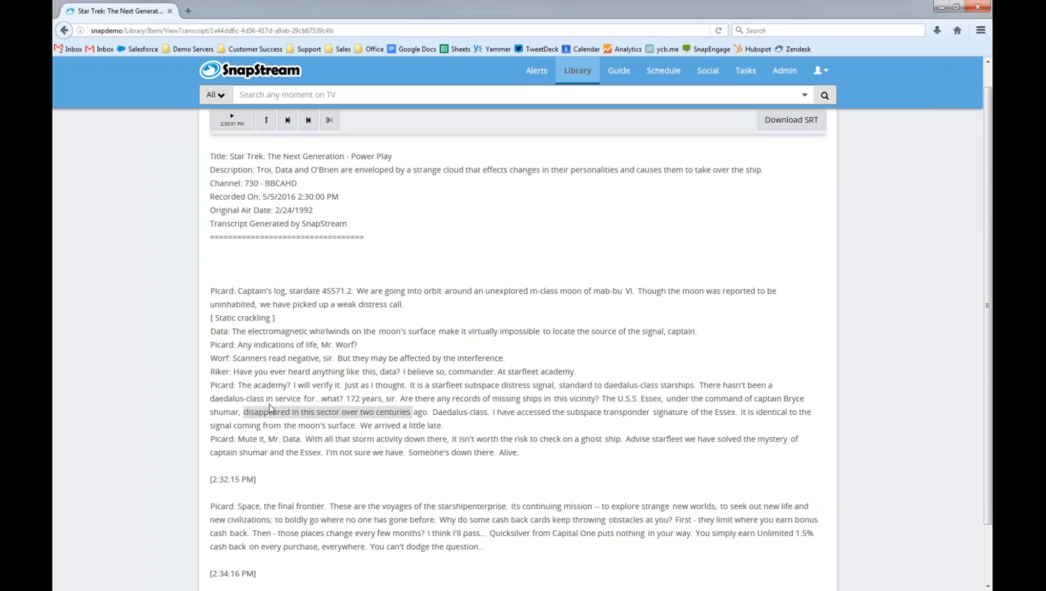
left_click(244, 346)
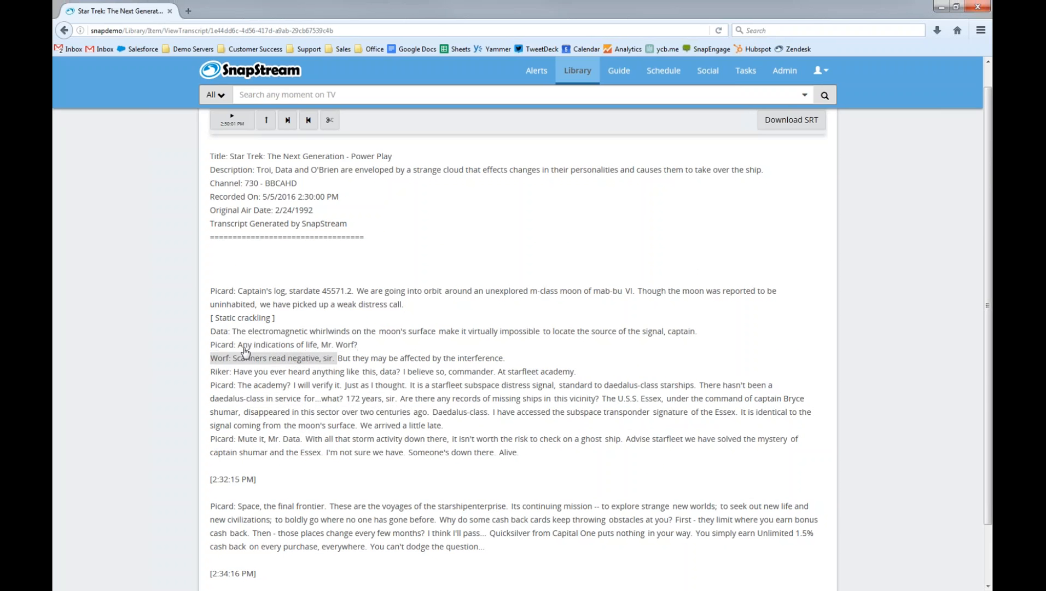
left_click(287, 119)
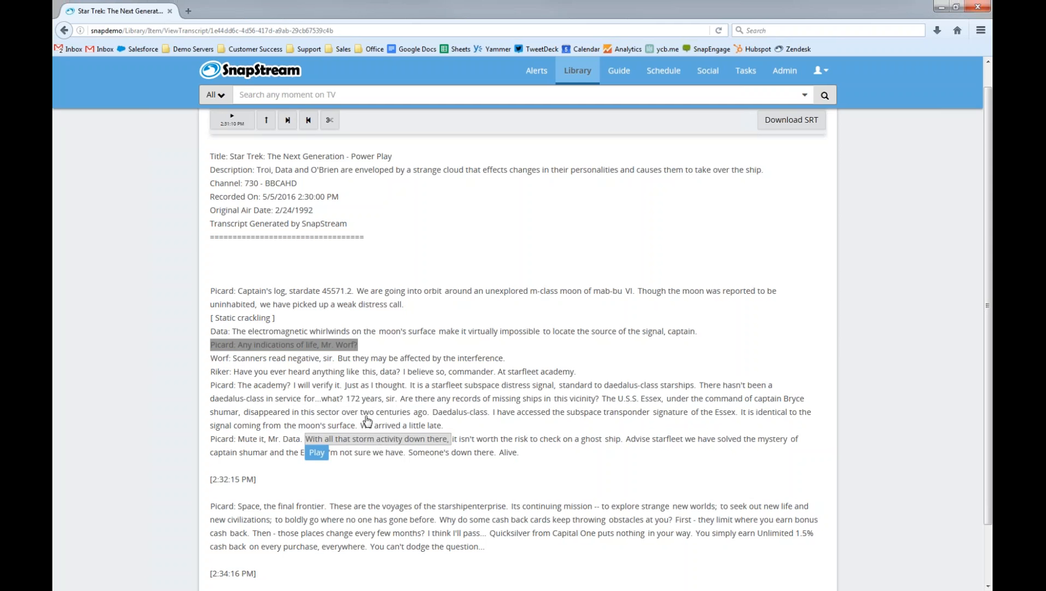
left_click(308, 120)
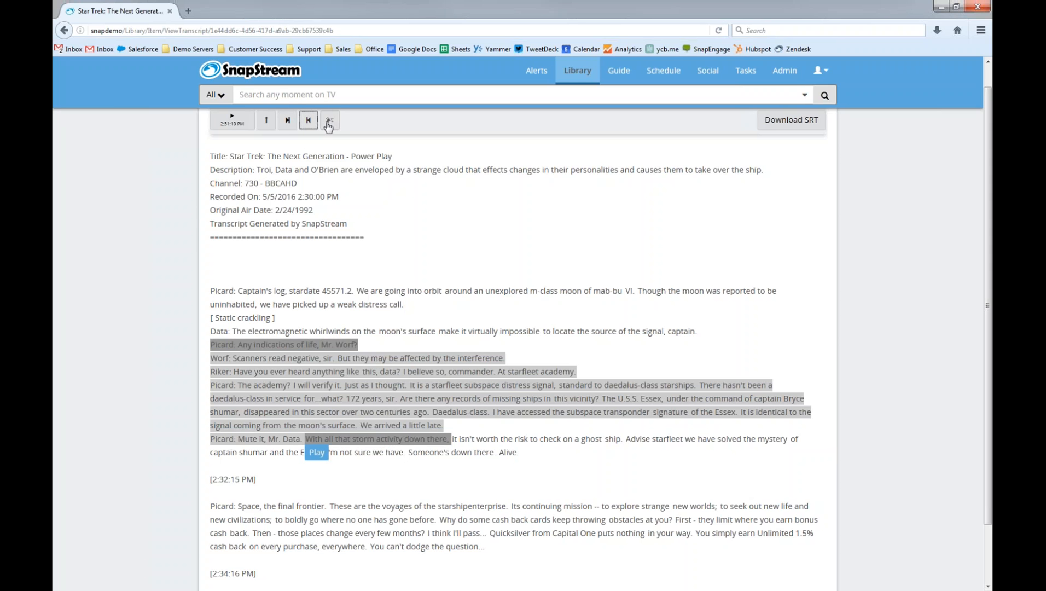
left_click(326, 120)
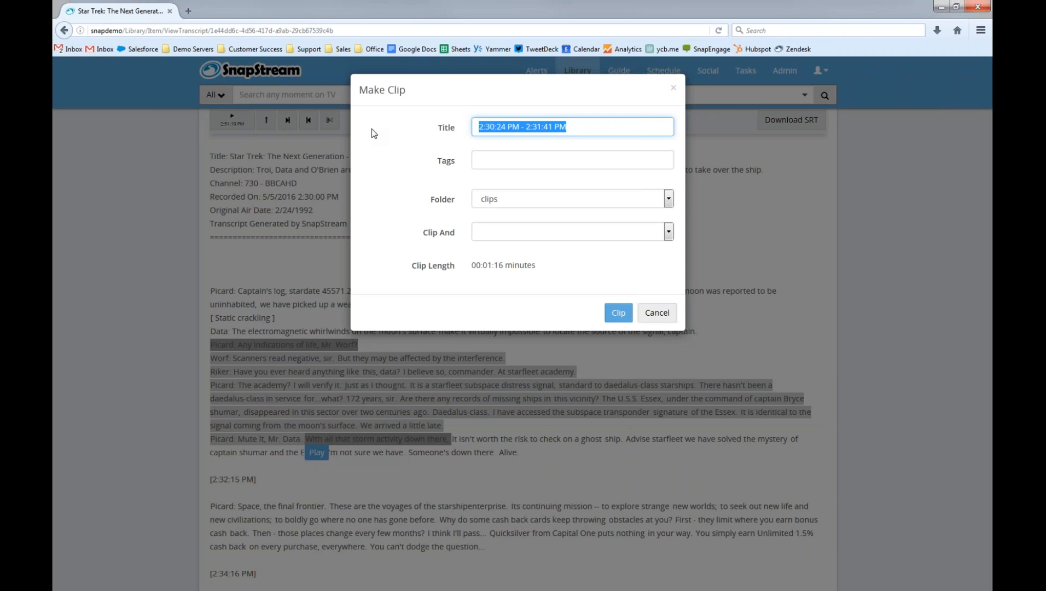
key("Escape")
Select the "General Hospital - 2:22:18 PM - 2:22:21 PM" clip in the list of all clips and open ShowSqueeze for it.
left_click(578, 77)
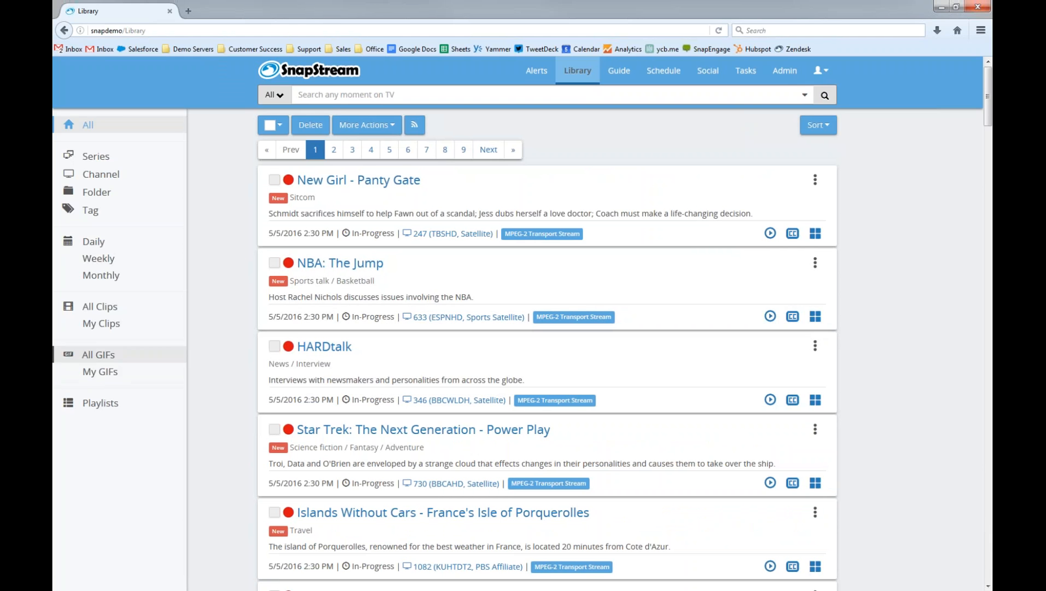
left_click(112, 312)
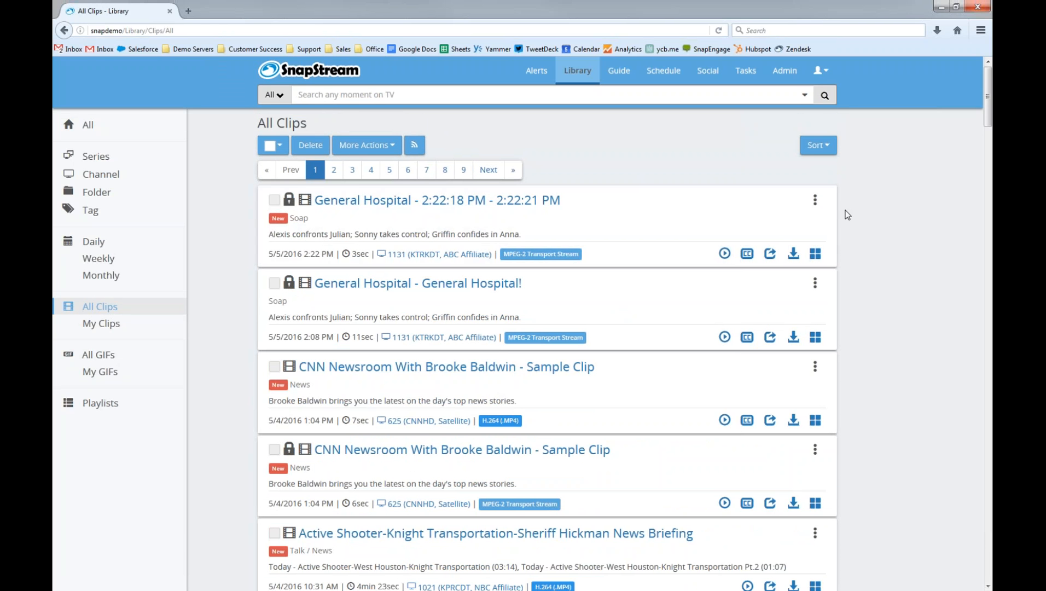
left_click(694, 219)
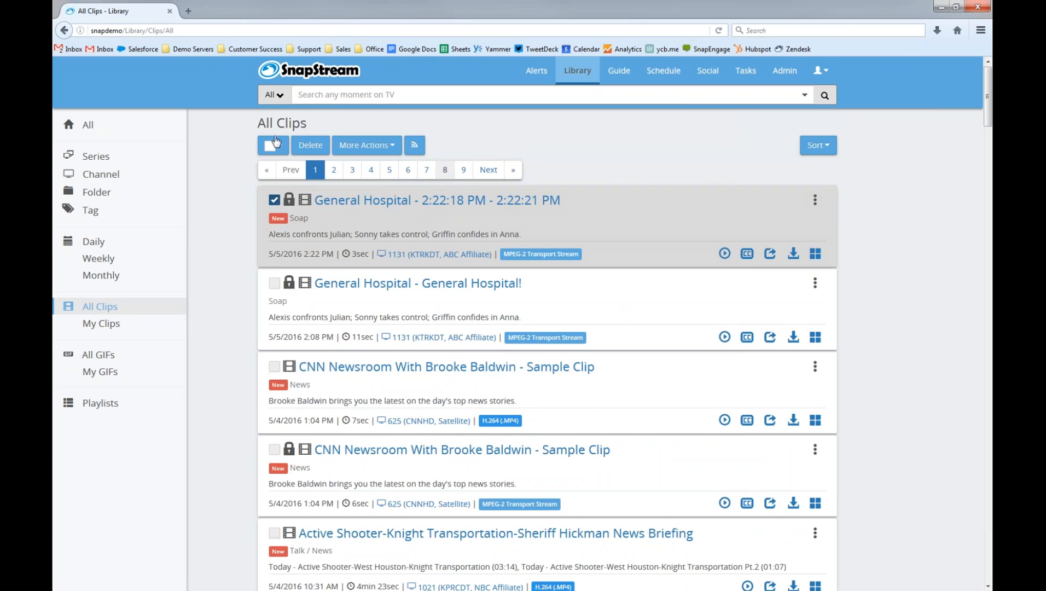
left_click(367, 145)
left_click(380, 167)
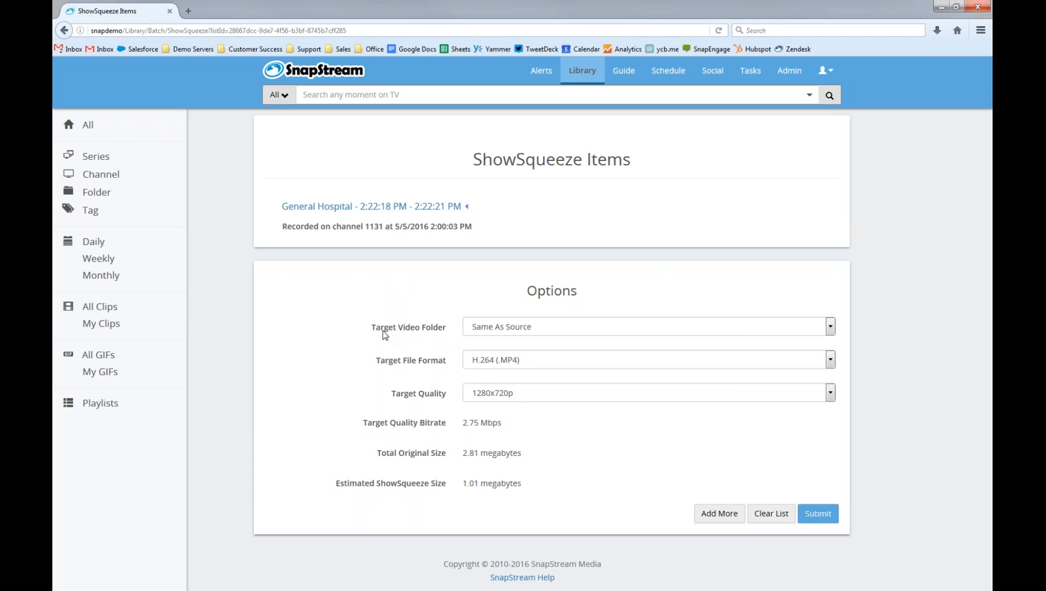
Examine the quality options for the Audio Only (.MP3/.WAV) target format, then return to H.264 (.MP4) and examine its quality options.
left_click(491, 362)
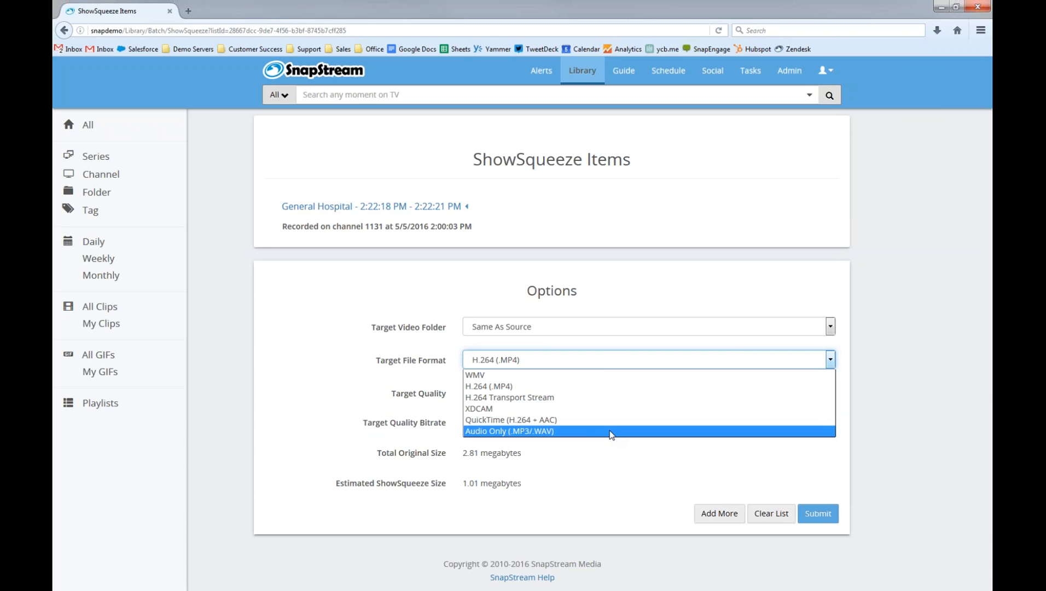
left_click(589, 433)
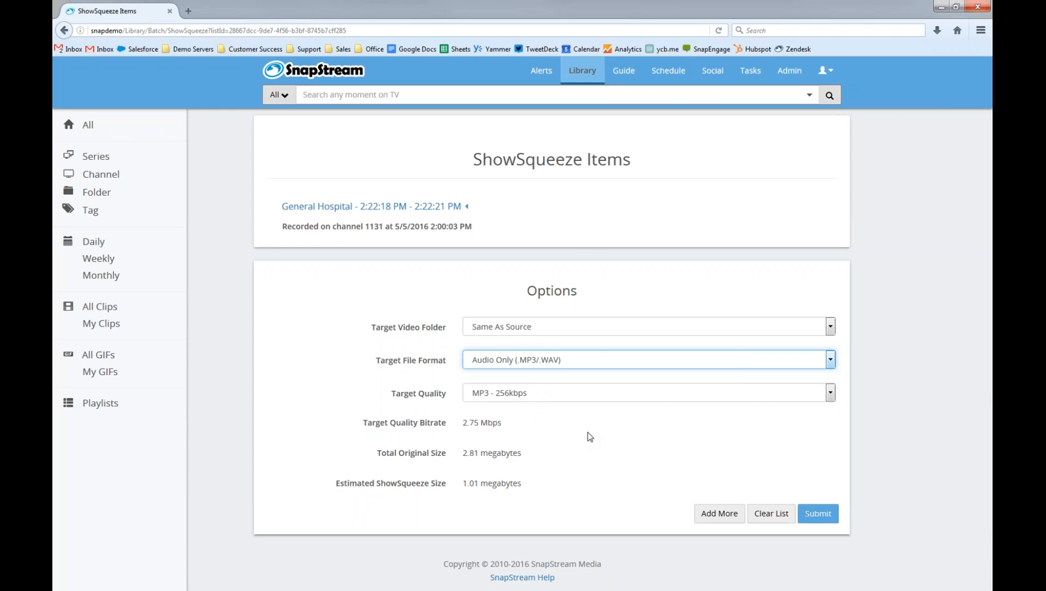
left_click(563, 391)
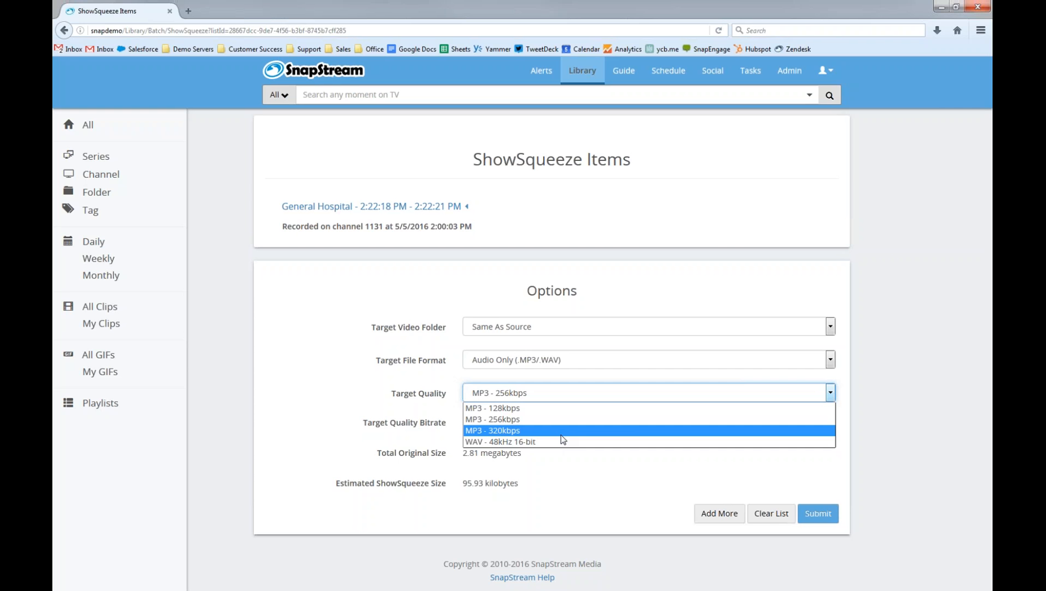
left_click(486, 366)
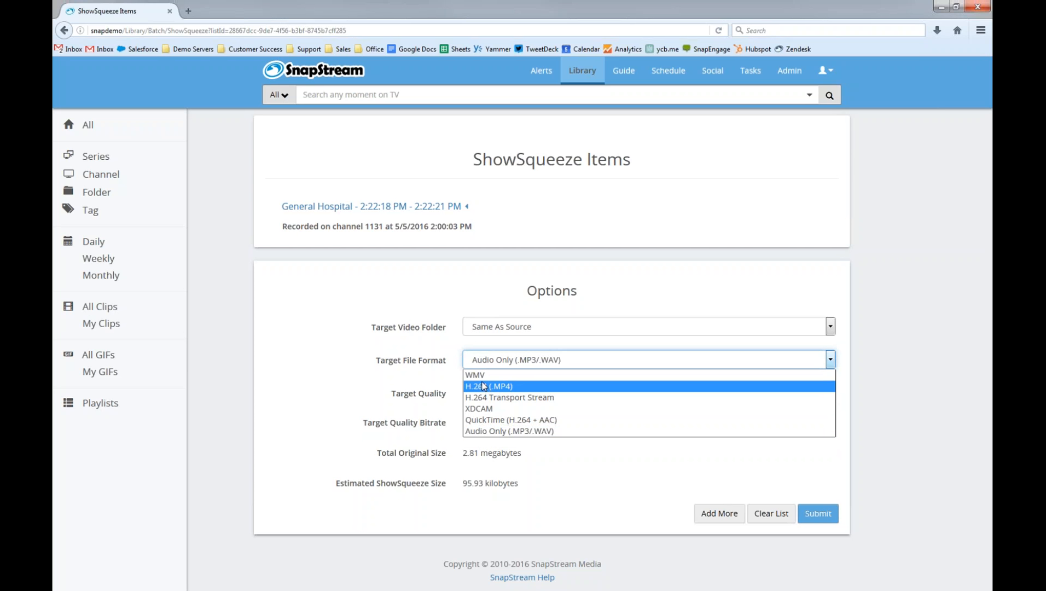
left_click(485, 387)
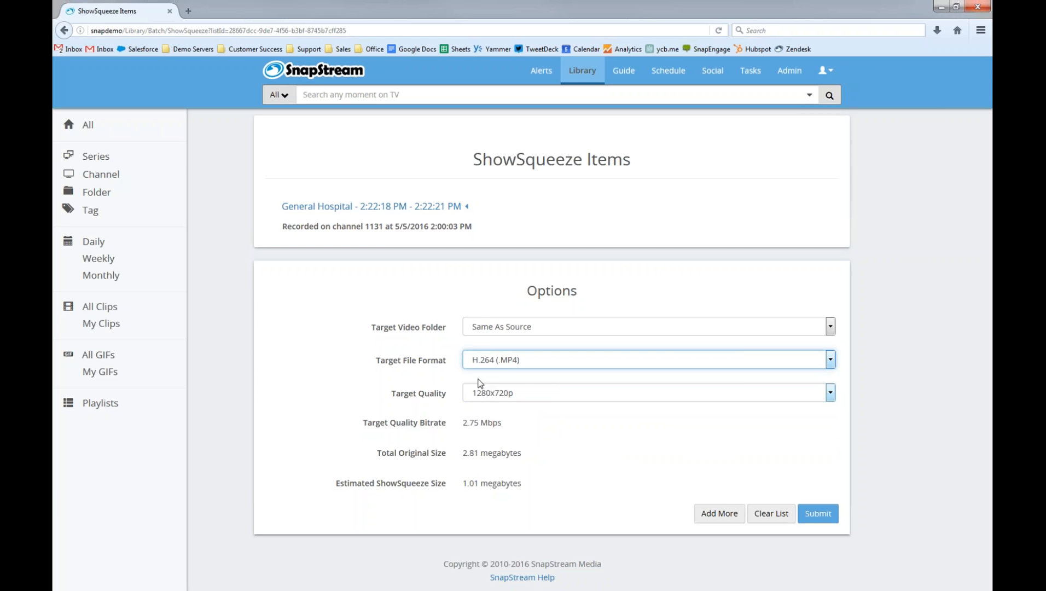
left_click(503, 394)
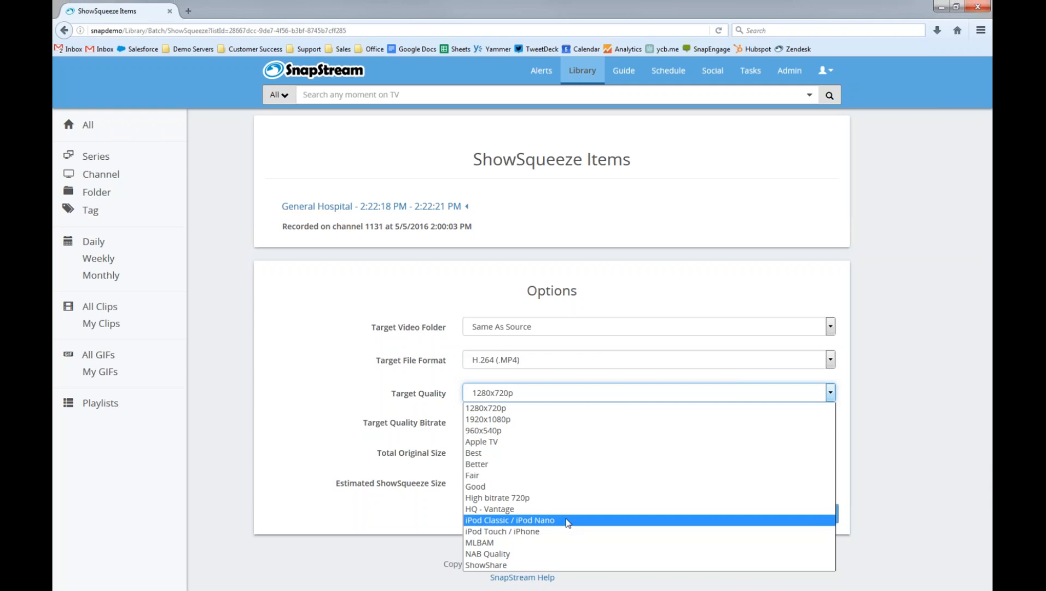
left_click(365, 406)
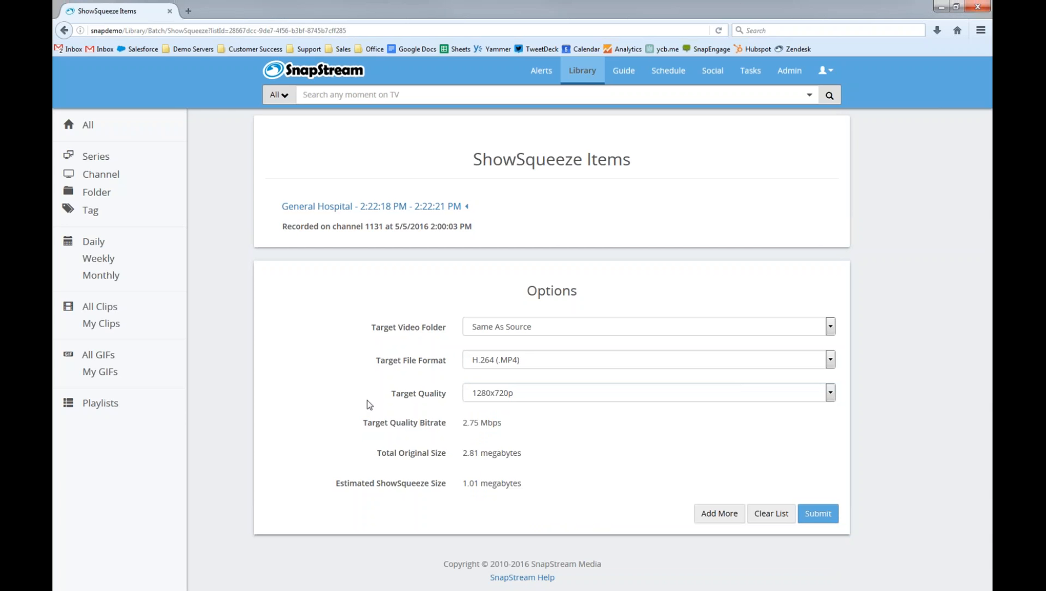
Leave the ShowSqueeze options for the SnapStream home page and mute the computer's sound.
left_click(339, 78)
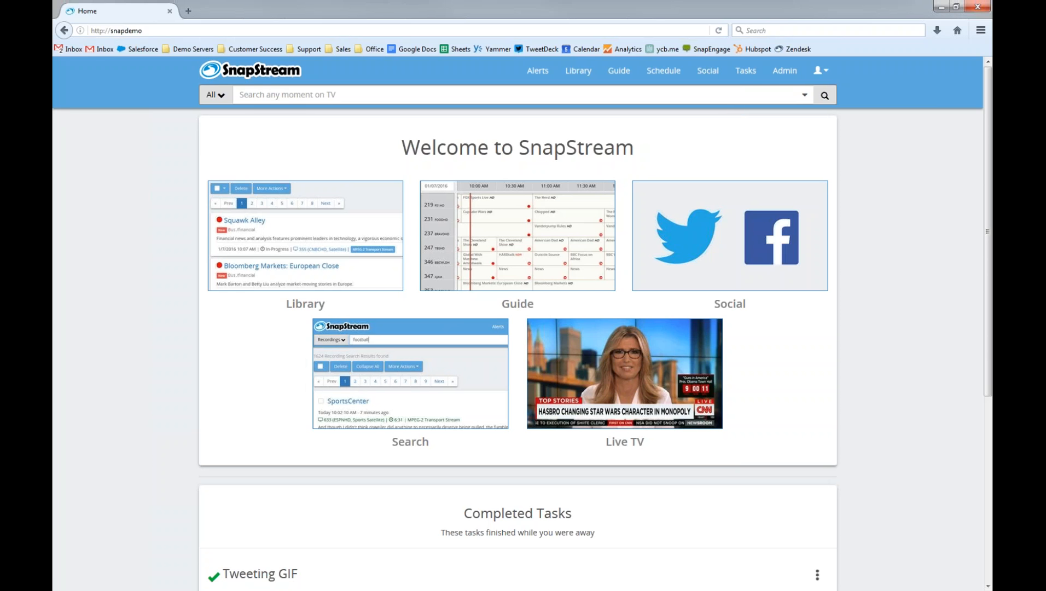
key("XF86AudioMute")
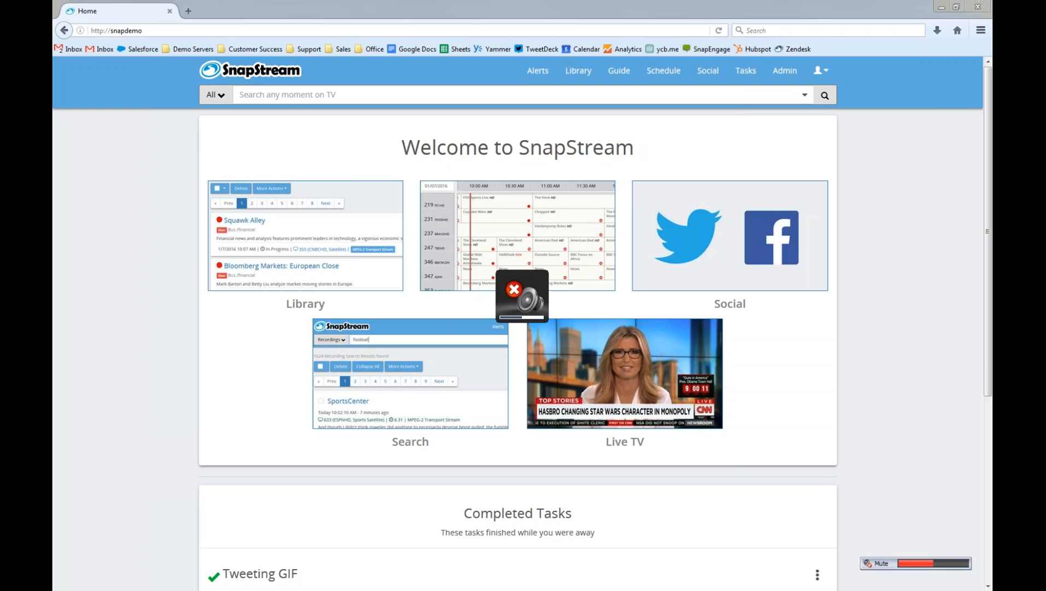